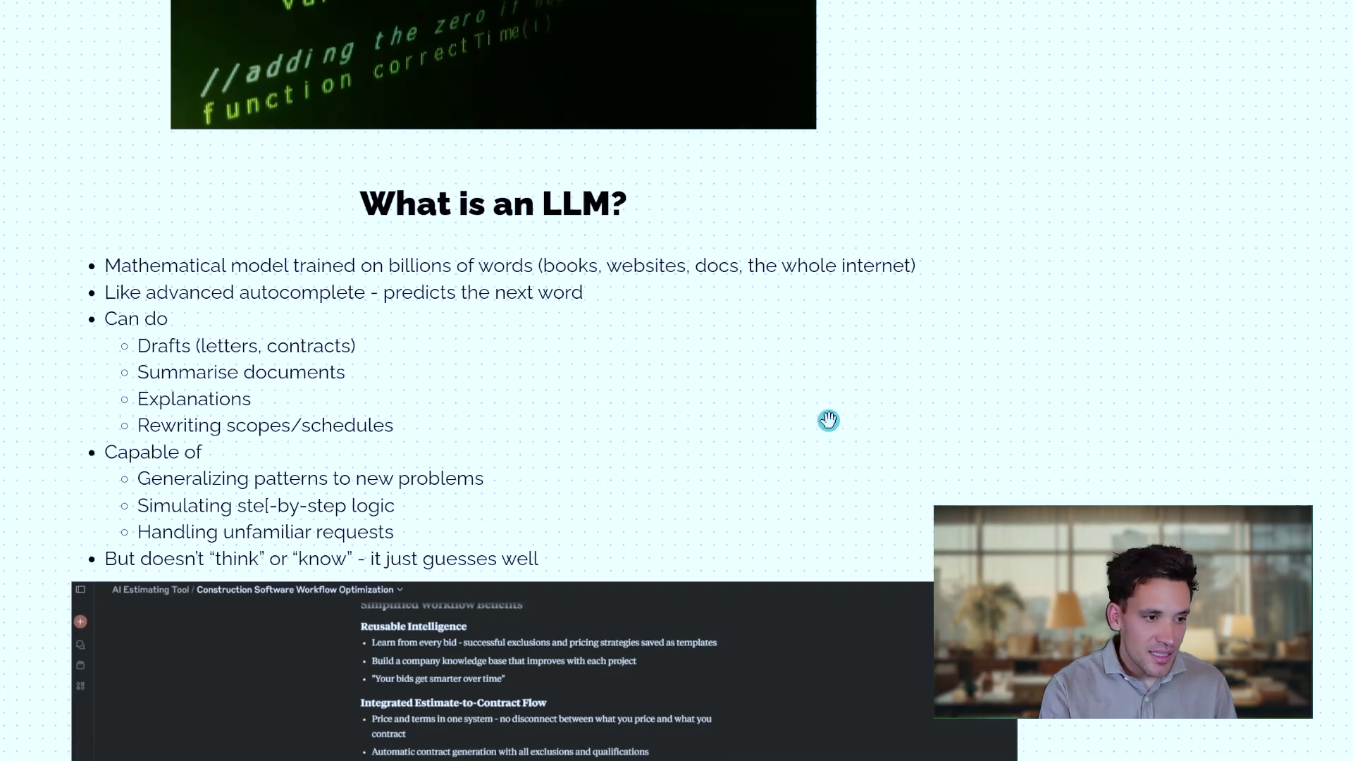
Scroll the canvas past the embedded Claude chat screenshot down to the 'How LLMs Work' section
{"action": "scroll", "coordinate": [761, 305], "scroll_direction": "down", "scroll_amount": 8}
{"action": "scroll", "coordinate": [761, 305], "scroll_direction": "left", "scroll_amount": 7}
{"action": "scroll", "coordinate": [826, 433], "scroll_direction": "down", "scroll_amount": 3}
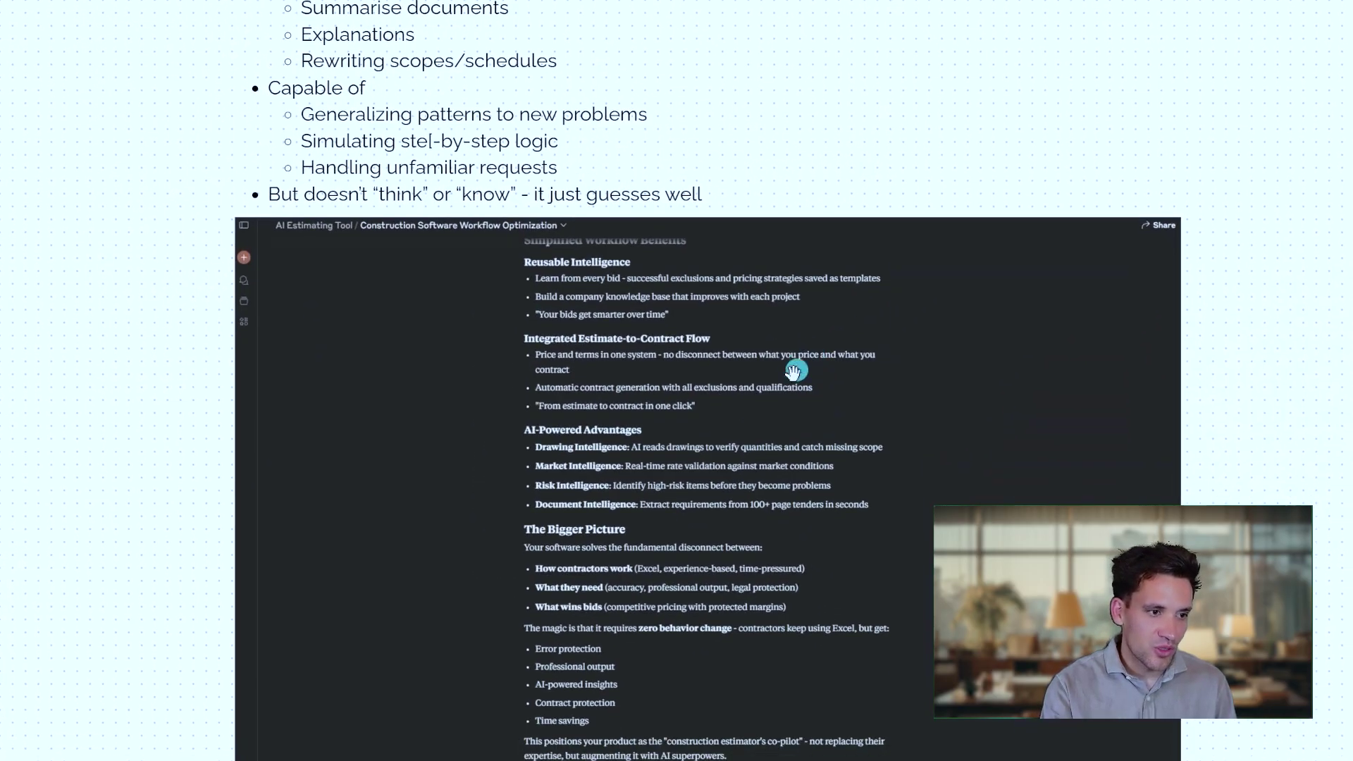
{"action": "scroll", "coordinate": [619, 374], "scroll_direction": "up", "scroll_amount": 2}
{"action": "scroll", "coordinate": [791, 477], "scroll_direction": "down", "scroll_amount": 5}
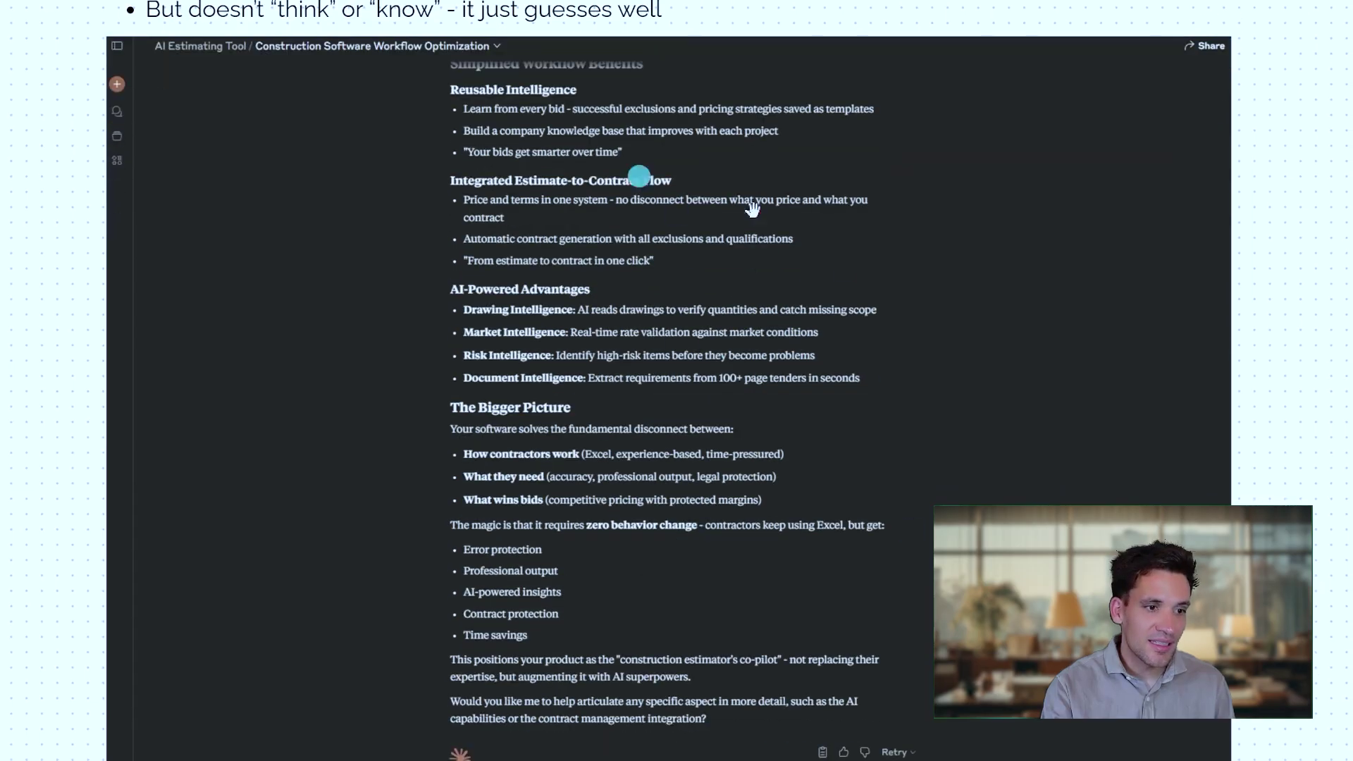
{"action": "scroll", "coordinate": [734, 266], "scroll_direction": "down", "scroll_amount": 1}
{"action": "scroll", "coordinate": [733, 266], "scroll_direction": "right", "scroll_amount": 1}
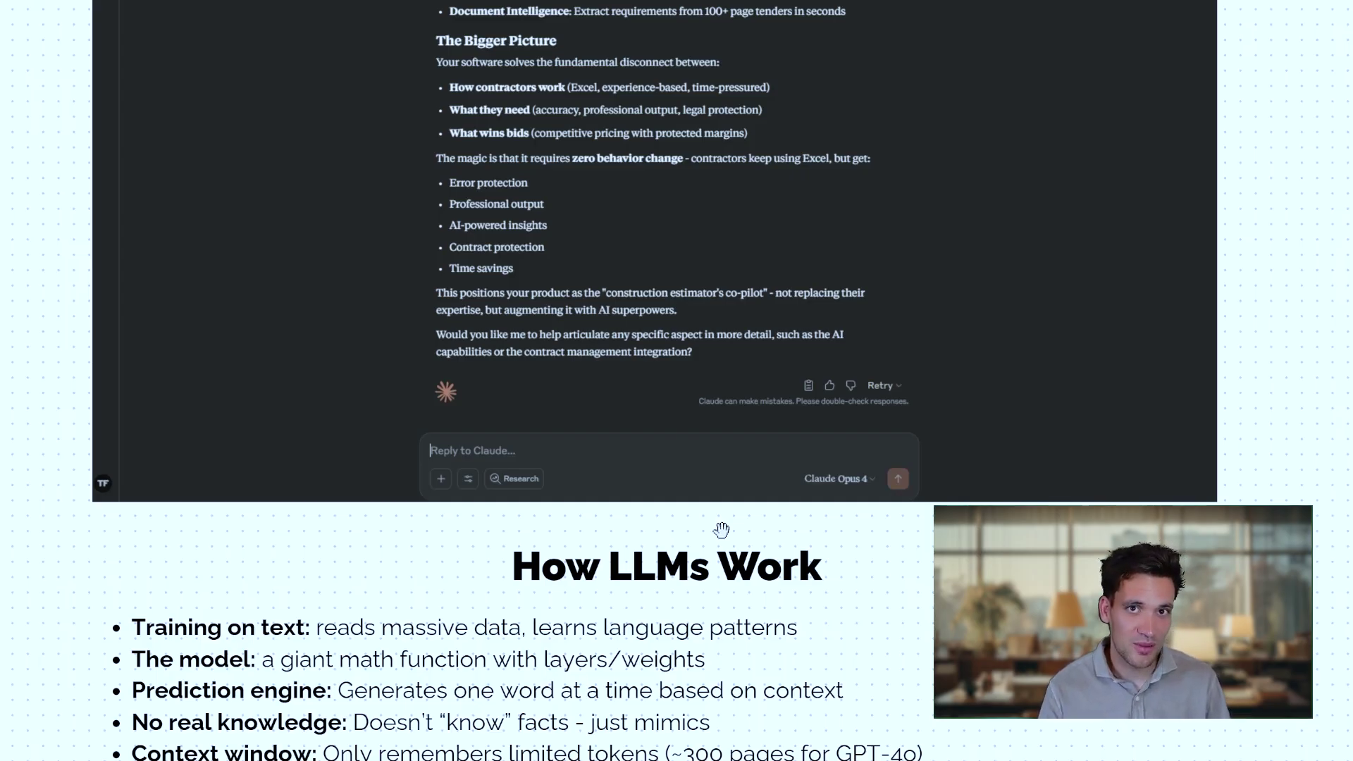
Scroll down to the 'Which LLM to Use?' comparison table and the 'Limitations' table
{"action": "scroll", "coordinate": [876, 416], "scroll_direction": "down", "scroll_amount": 8}
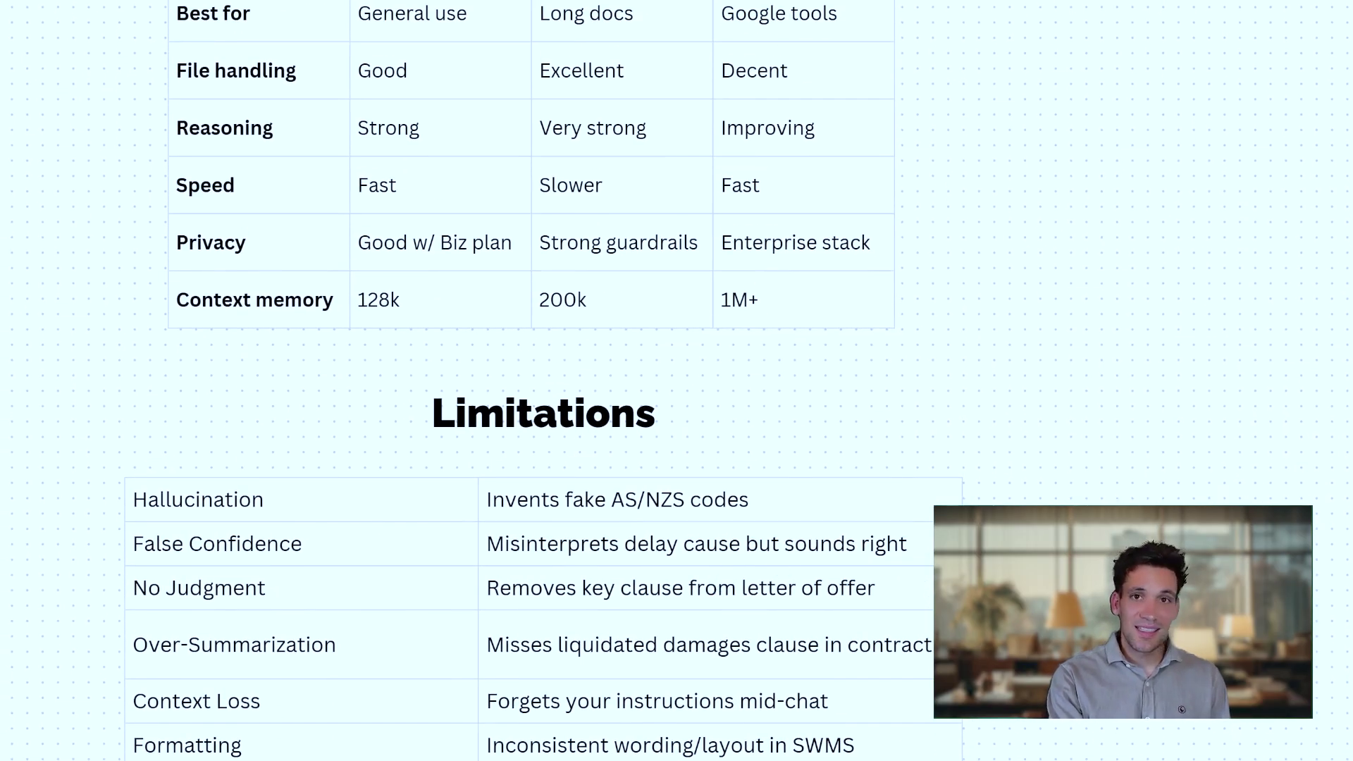
{"action": "scroll", "coordinate": [534, 381], "scroll_direction": "down", "scroll_amount": 1}
{"action": "scroll", "coordinate": [533, 381], "scroll_direction": "right", "scroll_amount": 2}
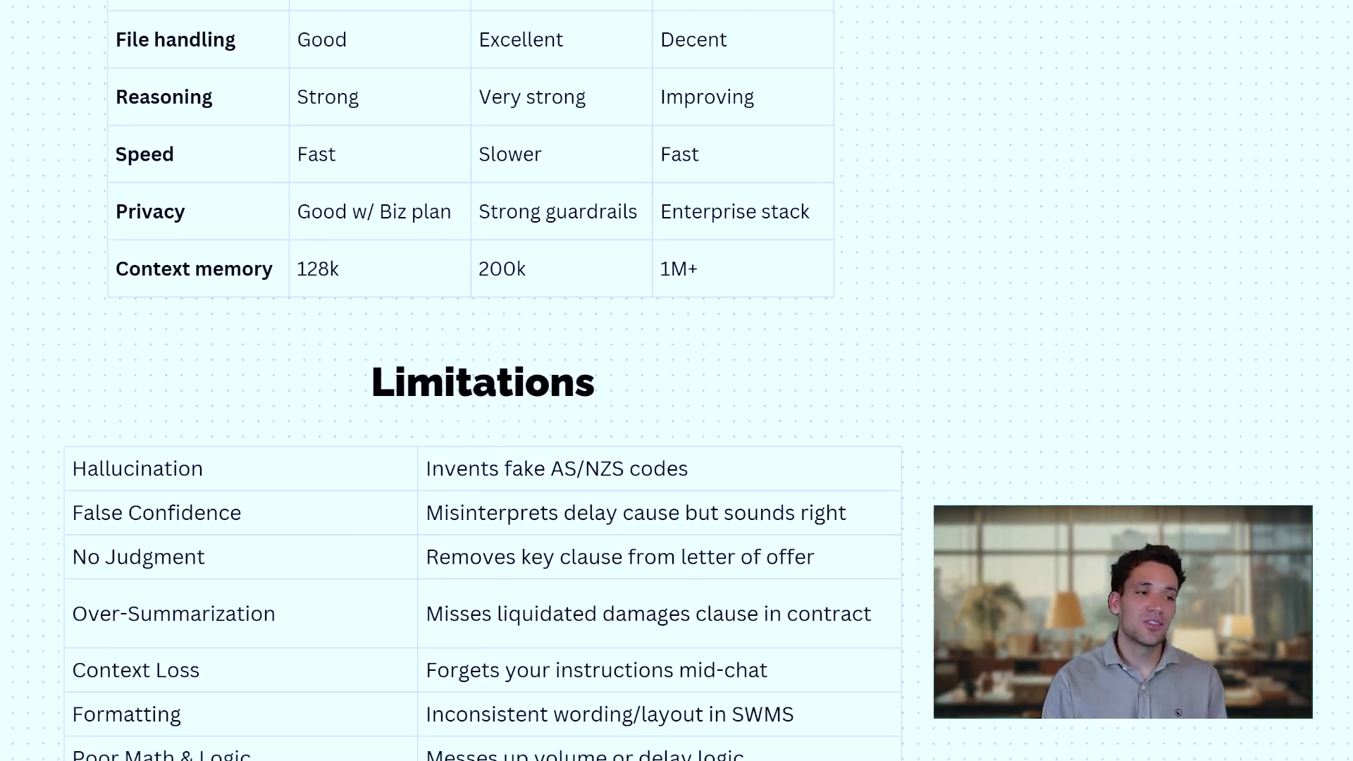
{"action": "left_click_drag", "start_coordinate": [635, 604], "coordinate": [644, 625]}
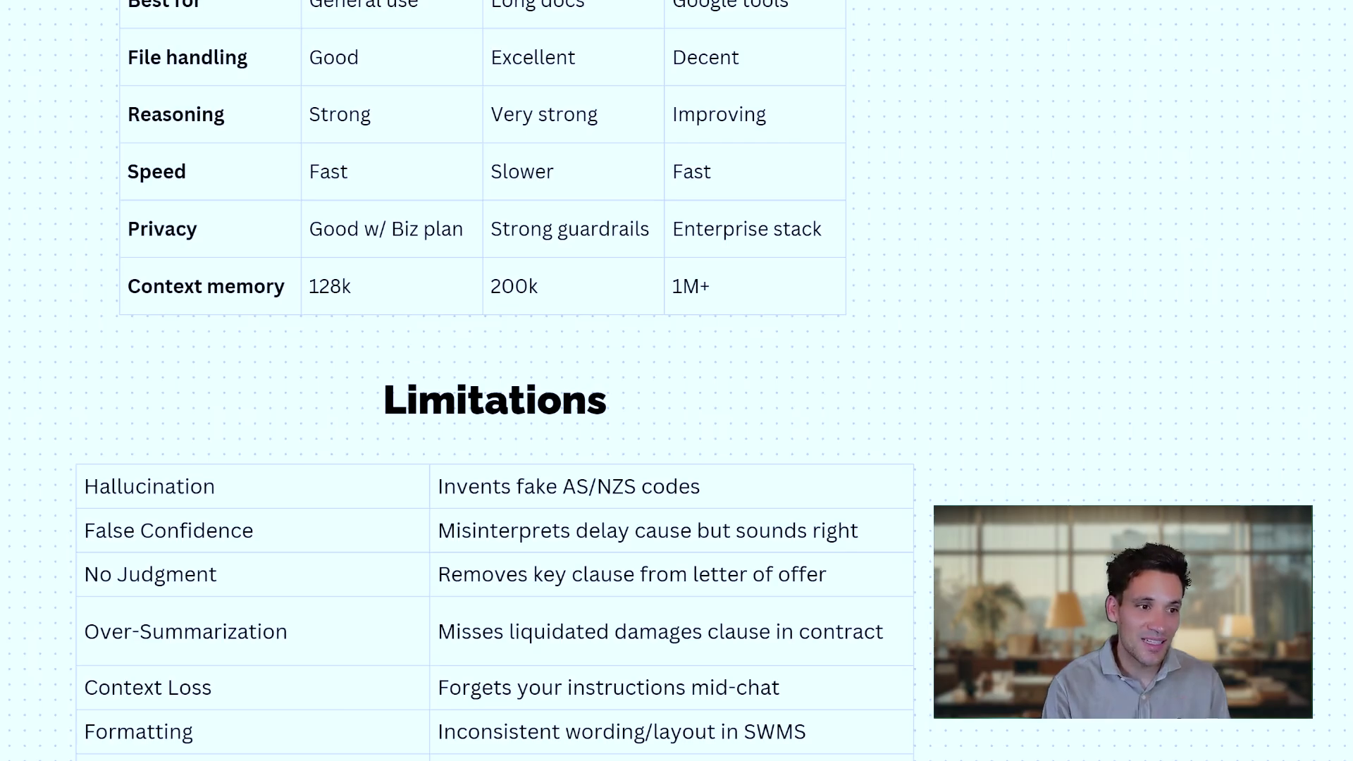
{"action": "left_click_drag", "start_coordinate": [734, 462], "coordinate": [712, 454]}
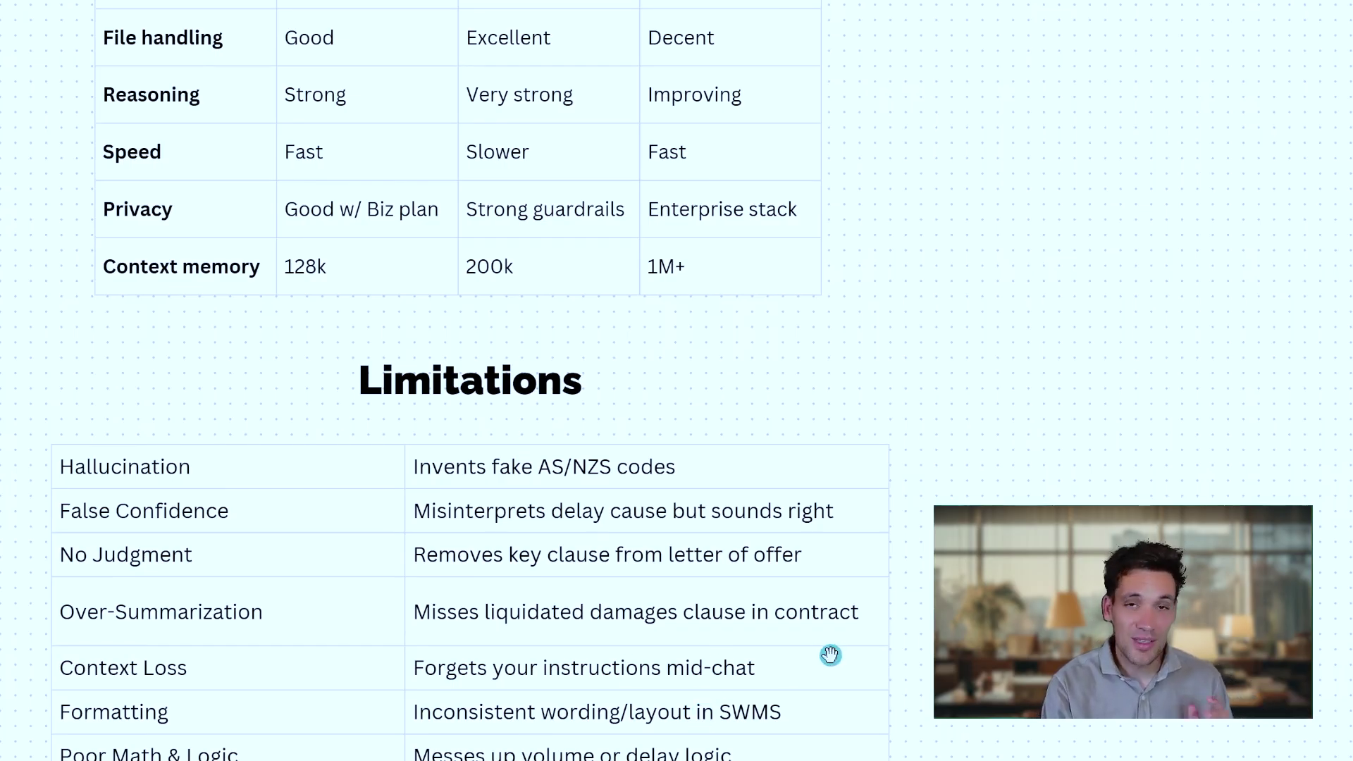
Scroll past the Limitations table to the Prompting Formula section with Role, Task, Context, Format
{"action": "scroll", "coordinate": [837, 695], "scroll_direction": "up", "scroll_amount": 1}
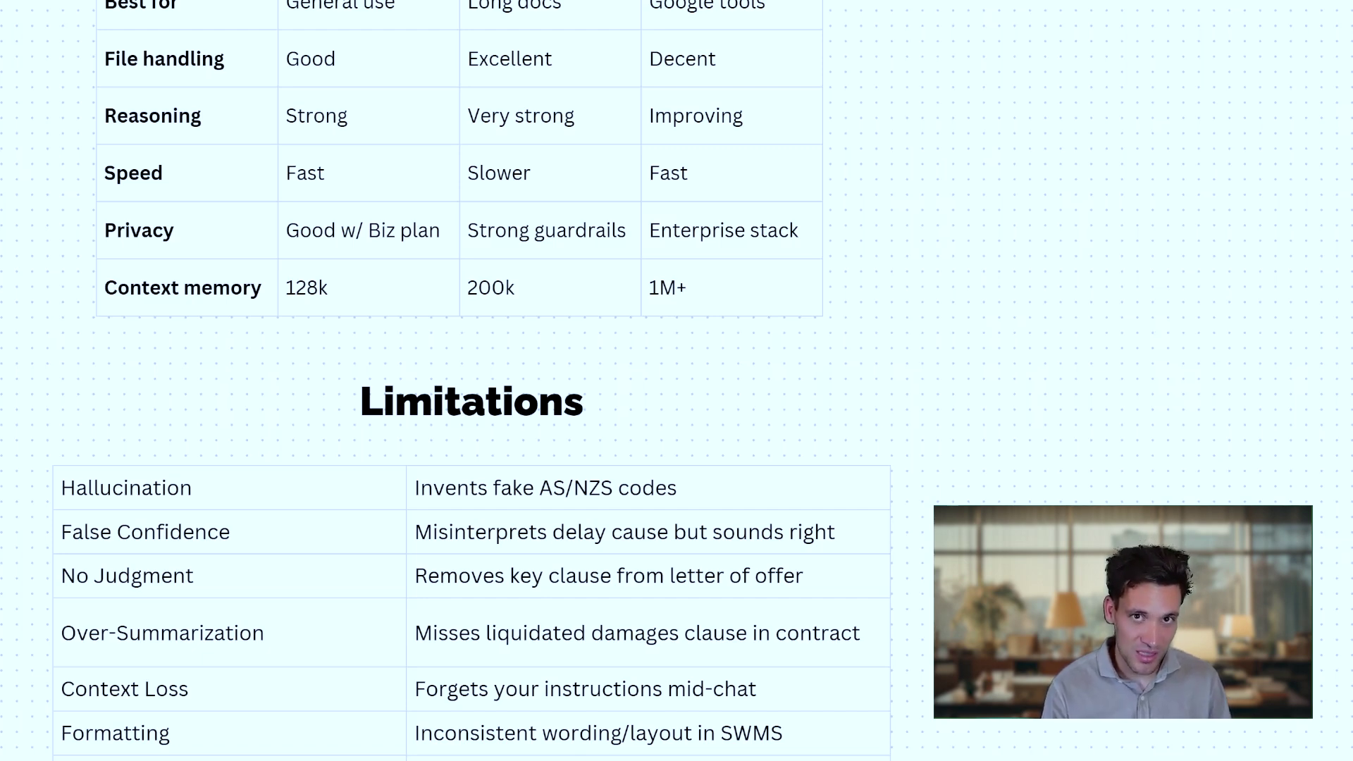
{"action": "scroll", "coordinate": [864, 432], "scroll_direction": "down", "scroll_amount": 7}
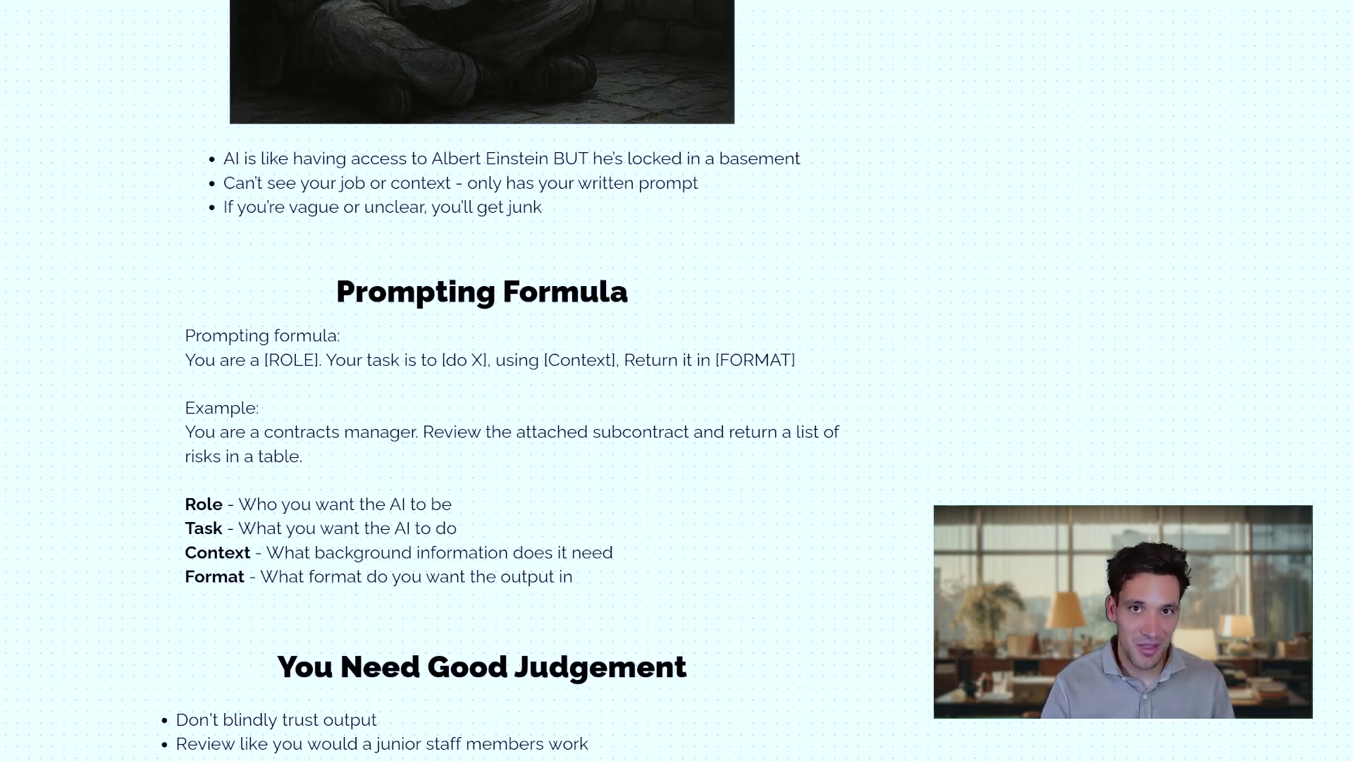
Scroll to the 'You Need Good Judgement' tips and the top of the 'Traps to Avoid' table
{"action": "scroll", "coordinate": [928, 411], "scroll_direction": "down", "scroll_amount": 5}
{"action": "scroll", "coordinate": [945, 410], "scroll_direction": "up", "scroll_amount": 1}
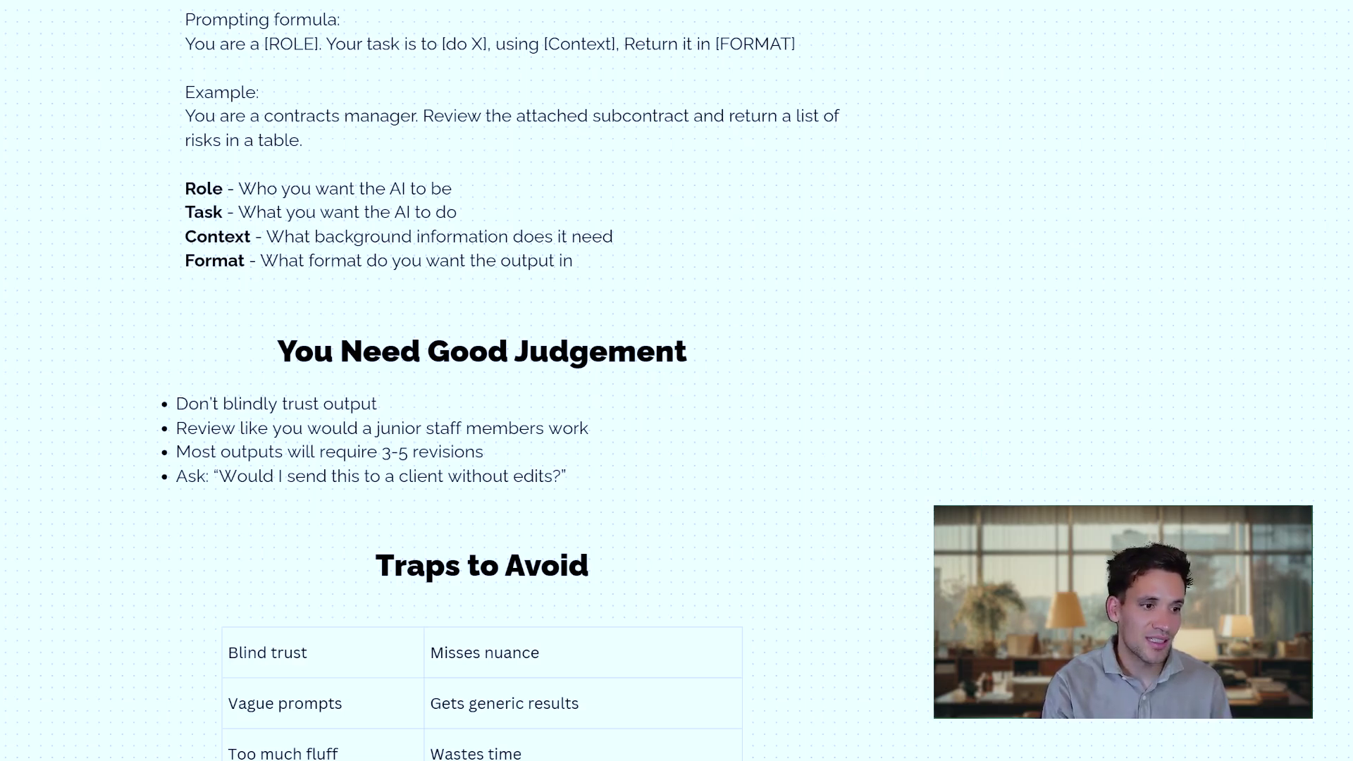
Scroll through the Traps to Avoid table to the Sycophant row and the Prompting Techniques list
{"action": "scroll", "coordinate": [853, 635], "scroll_direction": "down", "scroll_amount": 1}
{"action": "scroll", "coordinate": [853, 635], "scroll_direction": "up", "scroll_amount": 4}
{"action": "scroll", "coordinate": [853, 636], "scroll_direction": "down", "scroll_amount": 2}
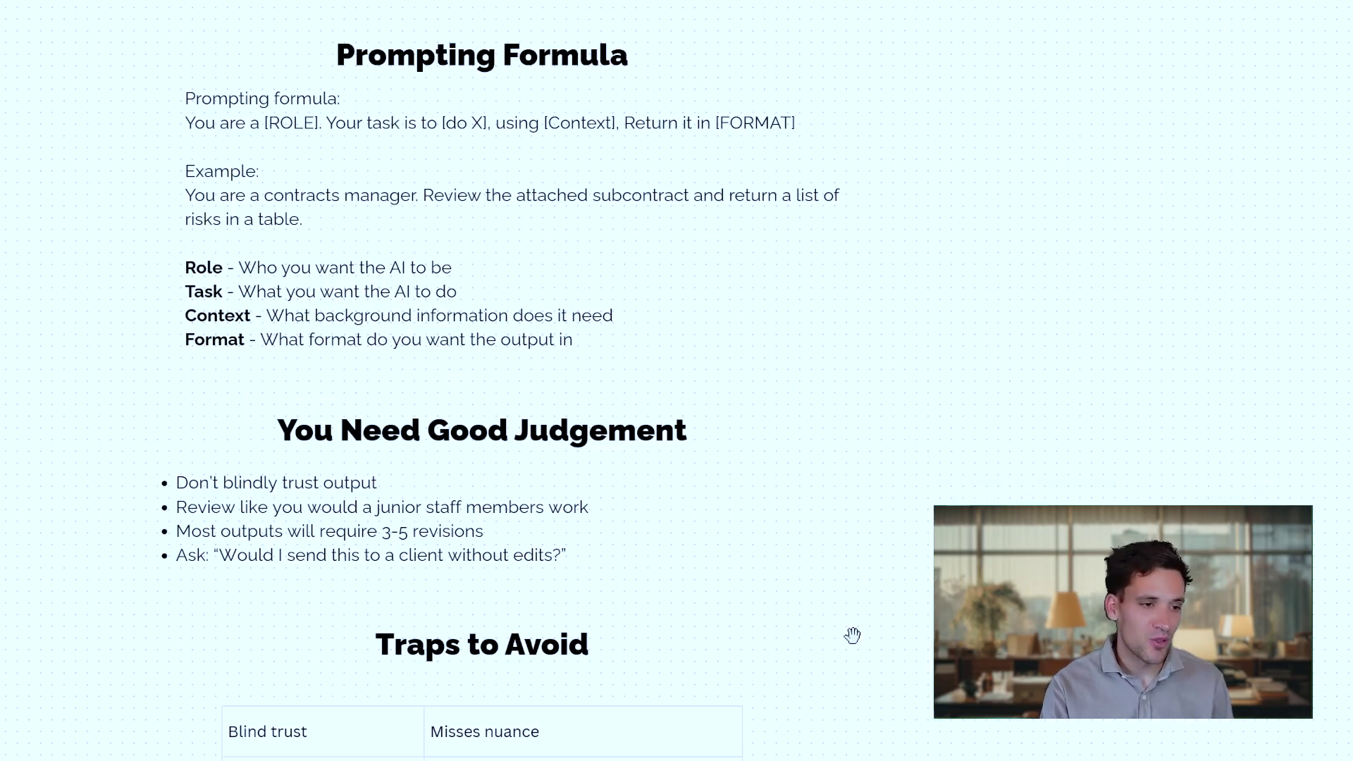
{"action": "scroll", "coordinate": [853, 636], "scroll_direction": "down", "scroll_amount": 1}
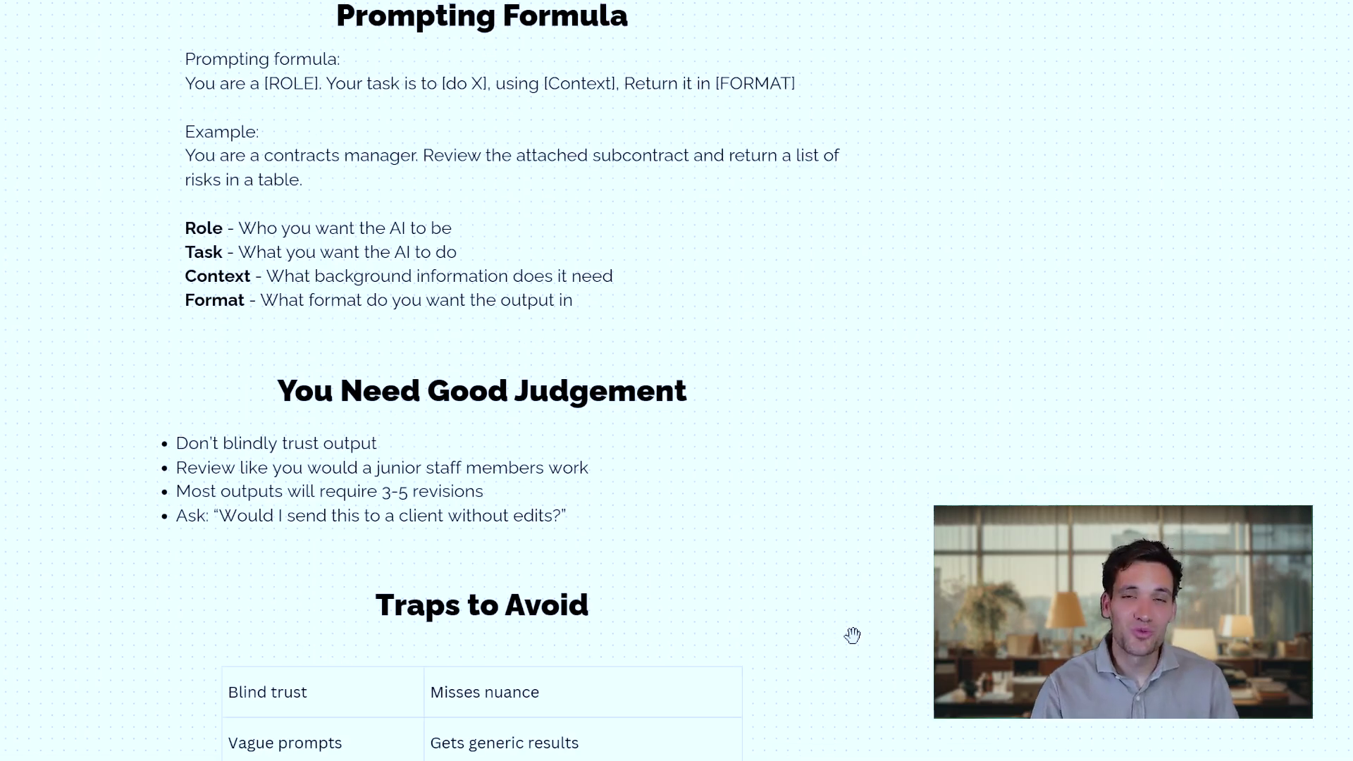
{"action": "scroll", "coordinate": [795, 614], "scroll_direction": "down", "scroll_amount": 1}
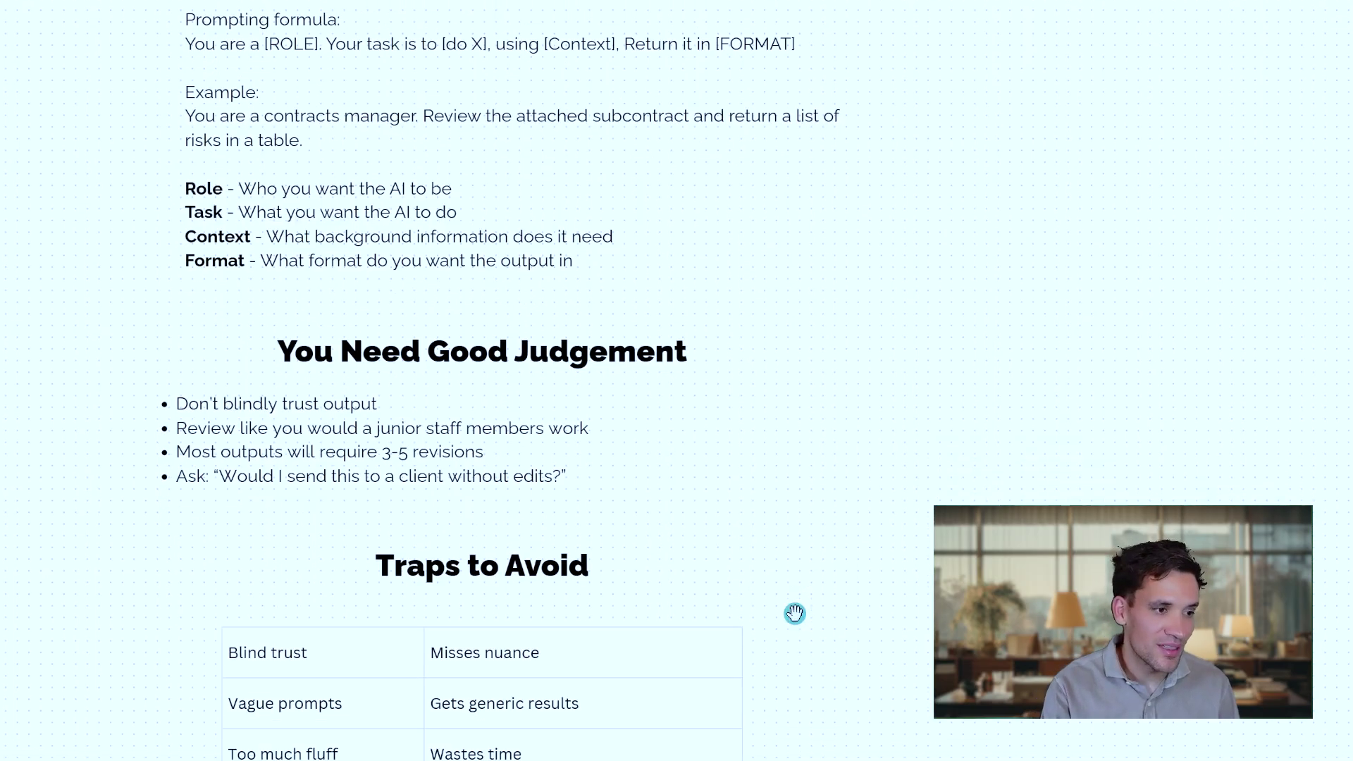
{"action": "scroll", "coordinate": [829, 590], "scroll_direction": "down", "scroll_amount": 1}
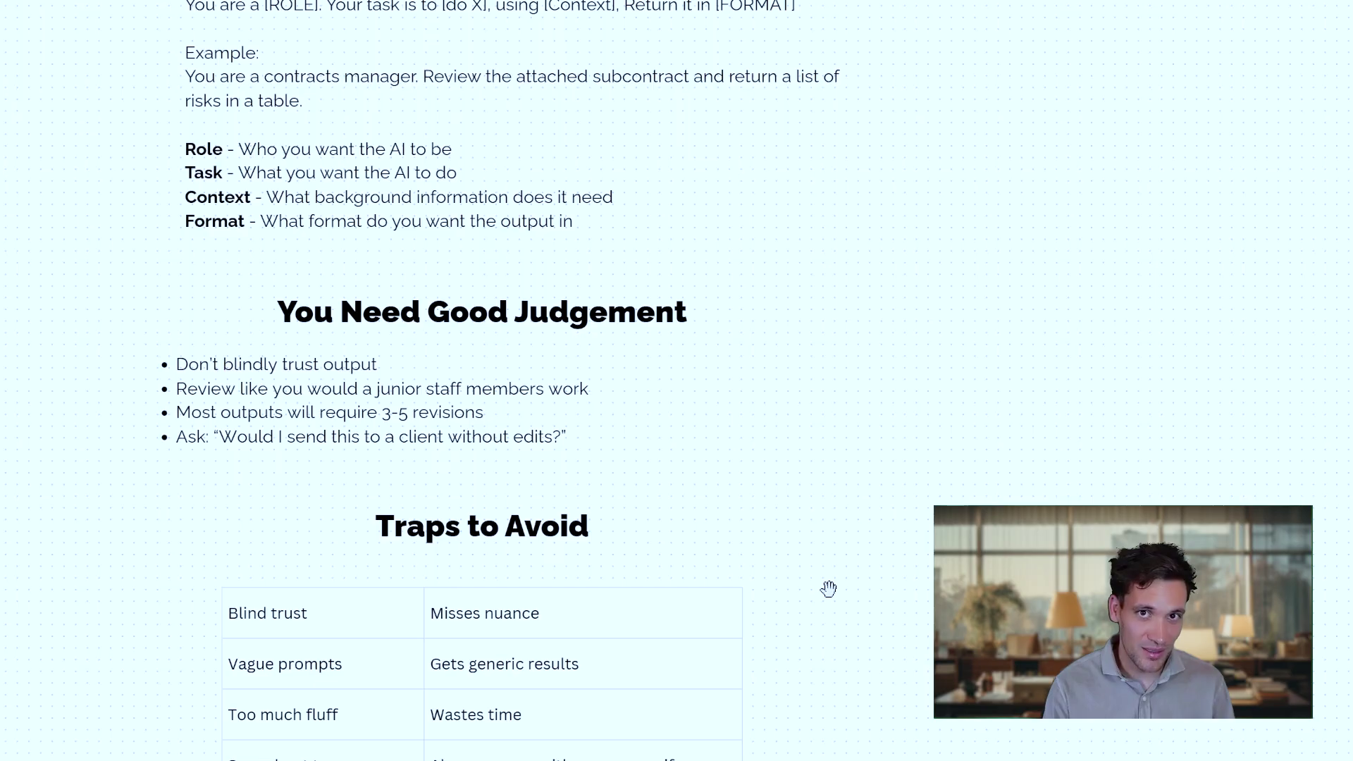
{"action": "scroll", "coordinate": [767, 438], "scroll_direction": "down", "scroll_amount": 4}
Switch to the Claude chat 'Solar Farm HV Termination Project' with its two attached documents
{"action": "left_click", "coordinate": [769, 487]}
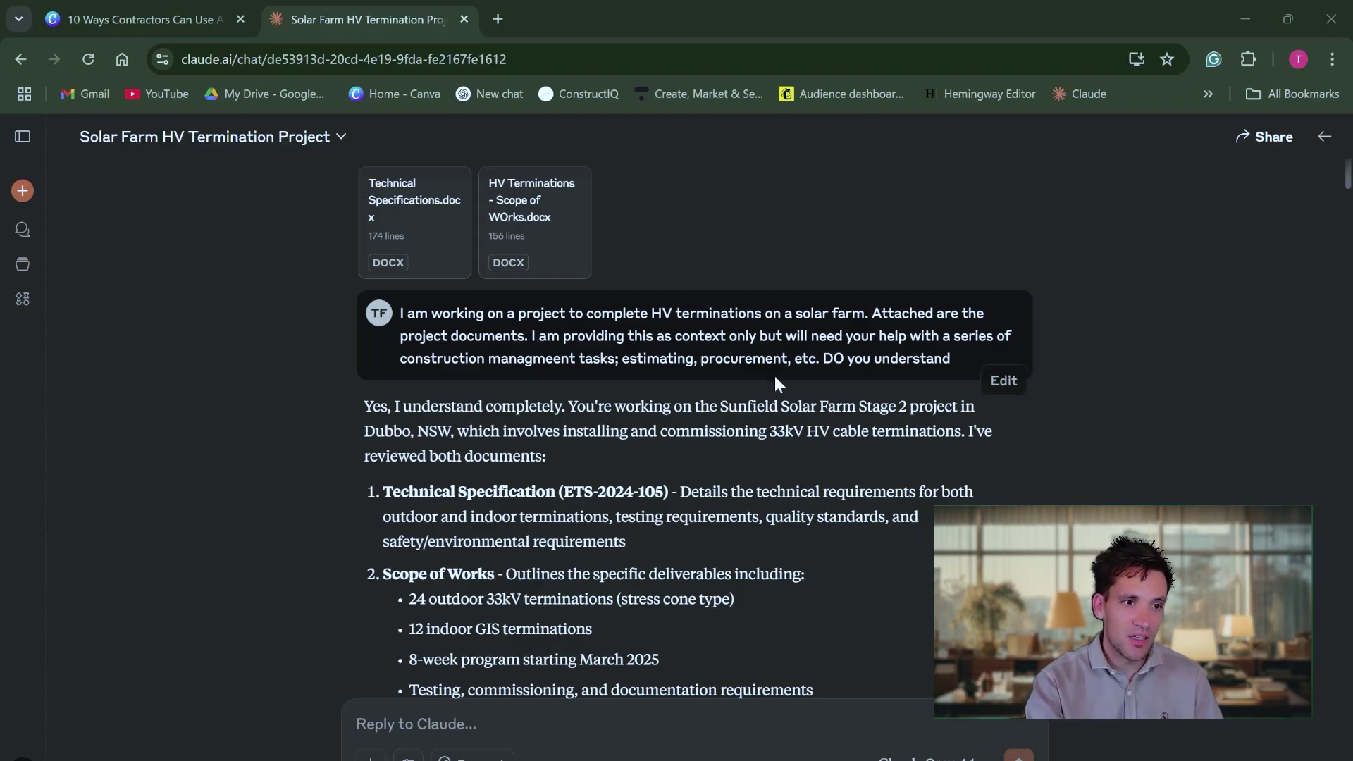
Preview the attached Technical Specifications and Scope of Works documents, then close the preview
{"action": "left_click", "coordinate": [384, 219]}
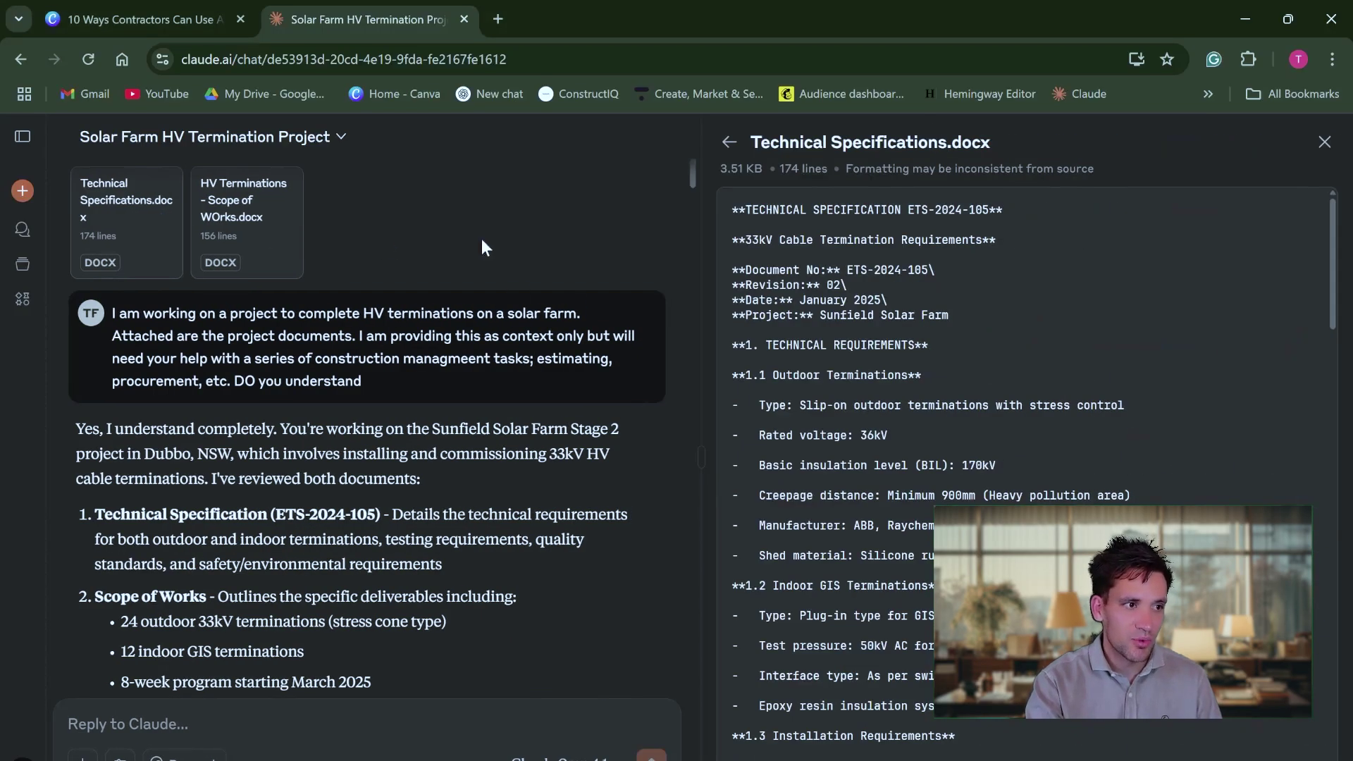
{"action": "scroll", "coordinate": [980, 360], "scroll_direction": "down", "scroll_amount": 2}
{"action": "scroll", "coordinate": [980, 359], "scroll_direction": "up", "scroll_amount": 2}
{"action": "left_click", "coordinate": [252, 218]}
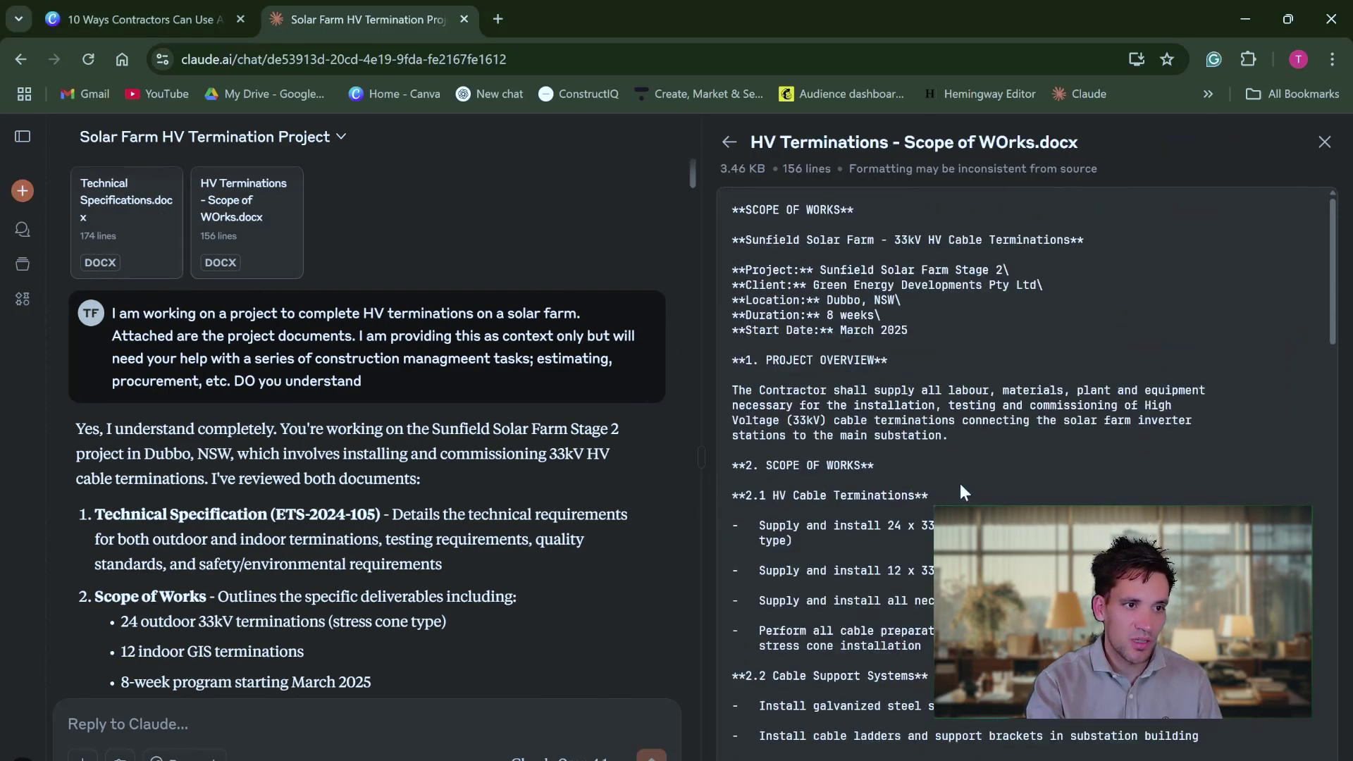
{"action": "left_click", "coordinate": [1325, 141]}
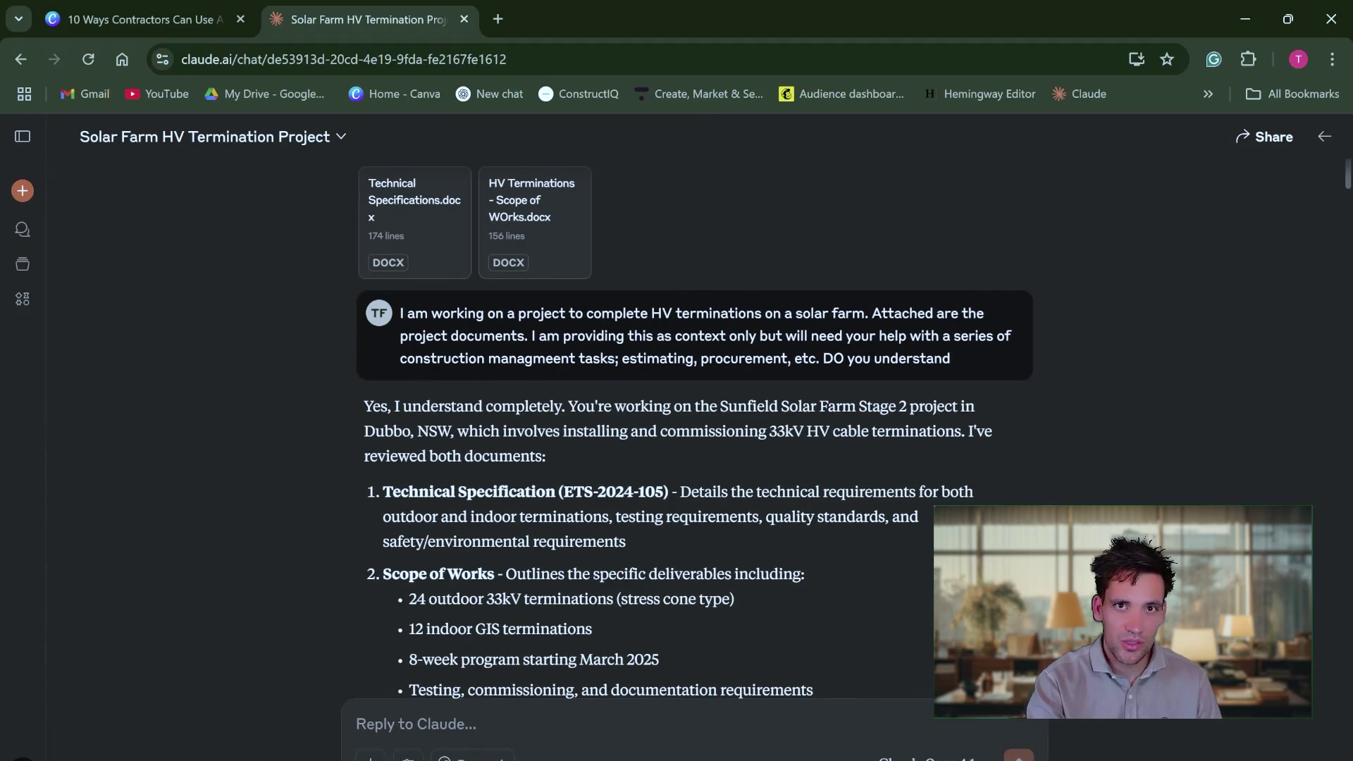
Scroll the chat to the Work Breakdown Structure request and its WBS document card
{"action": "scroll", "coordinate": [703, 516], "scroll_direction": "down", "scroll_amount": 1}
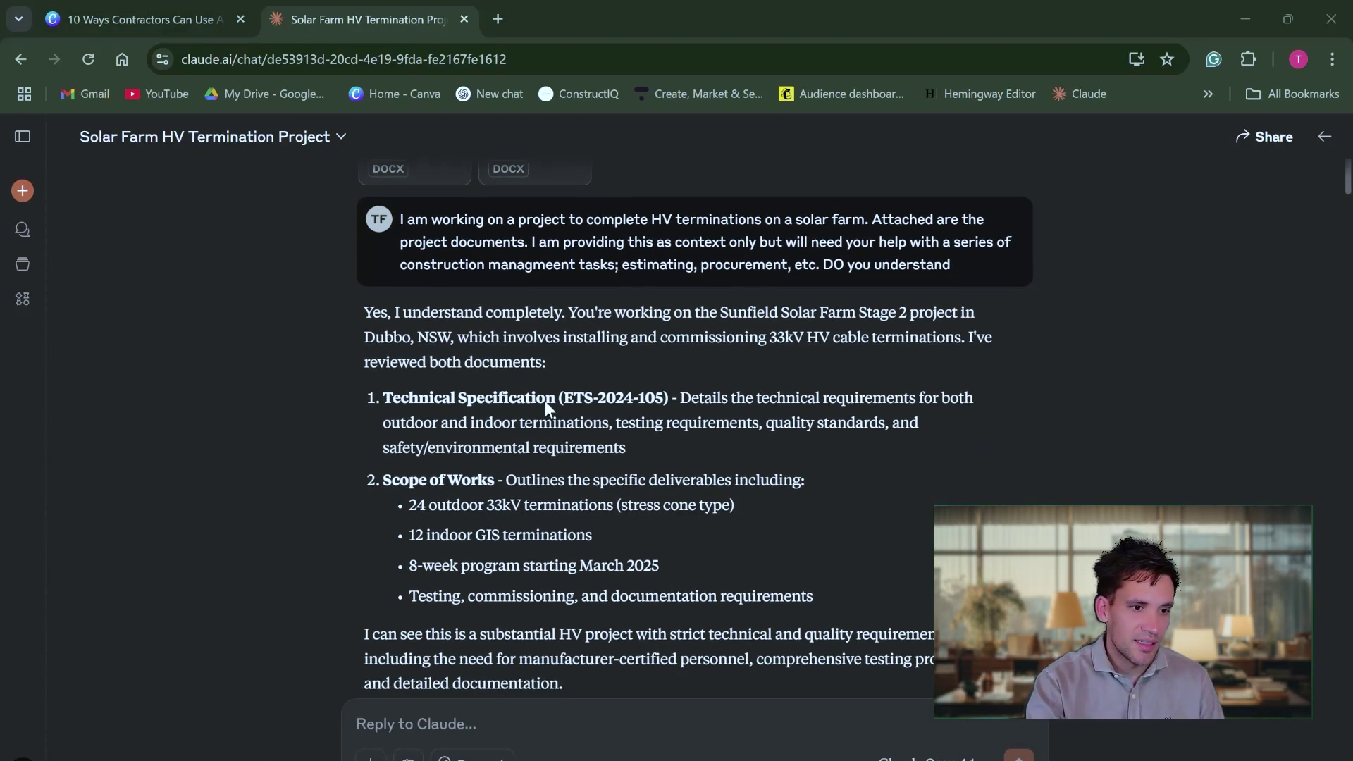
{"action": "scroll", "coordinate": [527, 504], "scroll_direction": "down", "scroll_amount": 1}
{"action": "scroll", "coordinate": [705, 416], "scroll_direction": "down", "scroll_amount": 2}
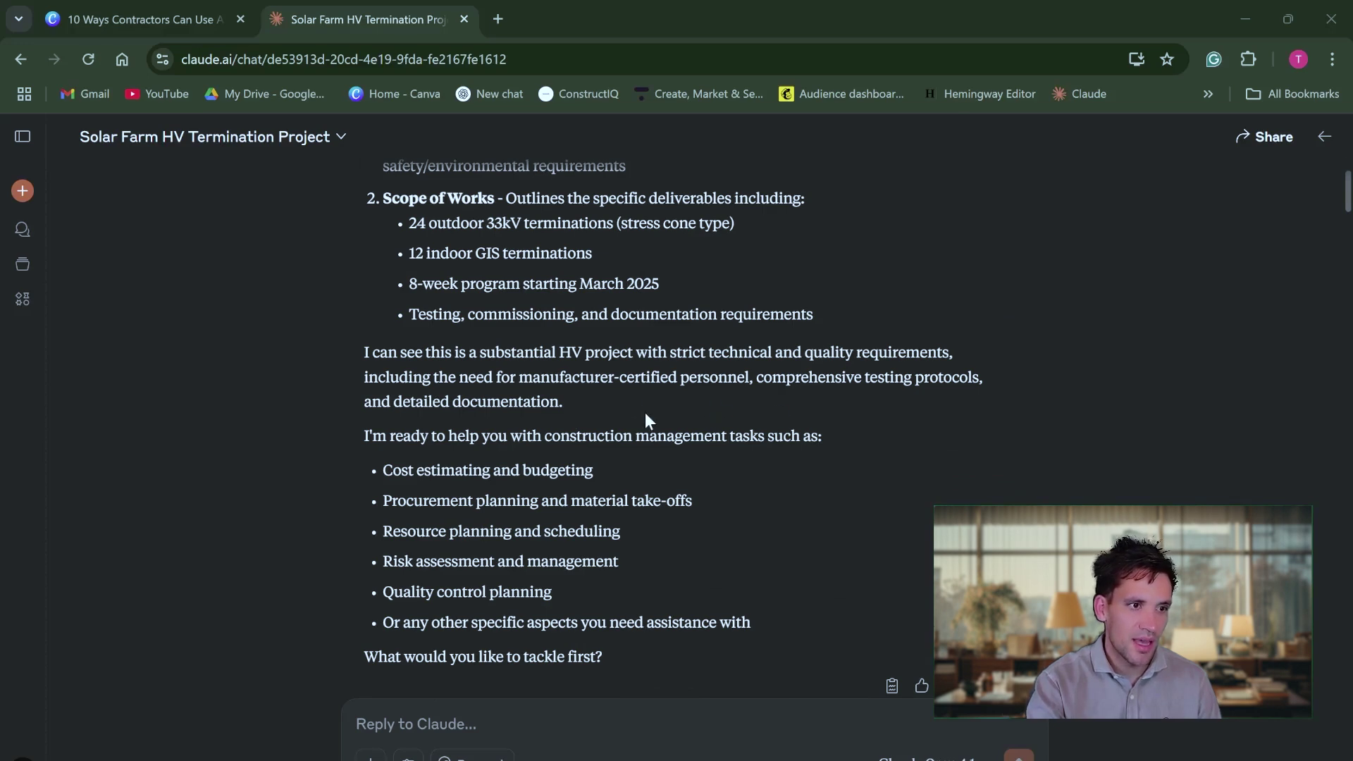
{"action": "scroll", "coordinate": [607, 471], "scroll_direction": "down", "scroll_amount": 2}
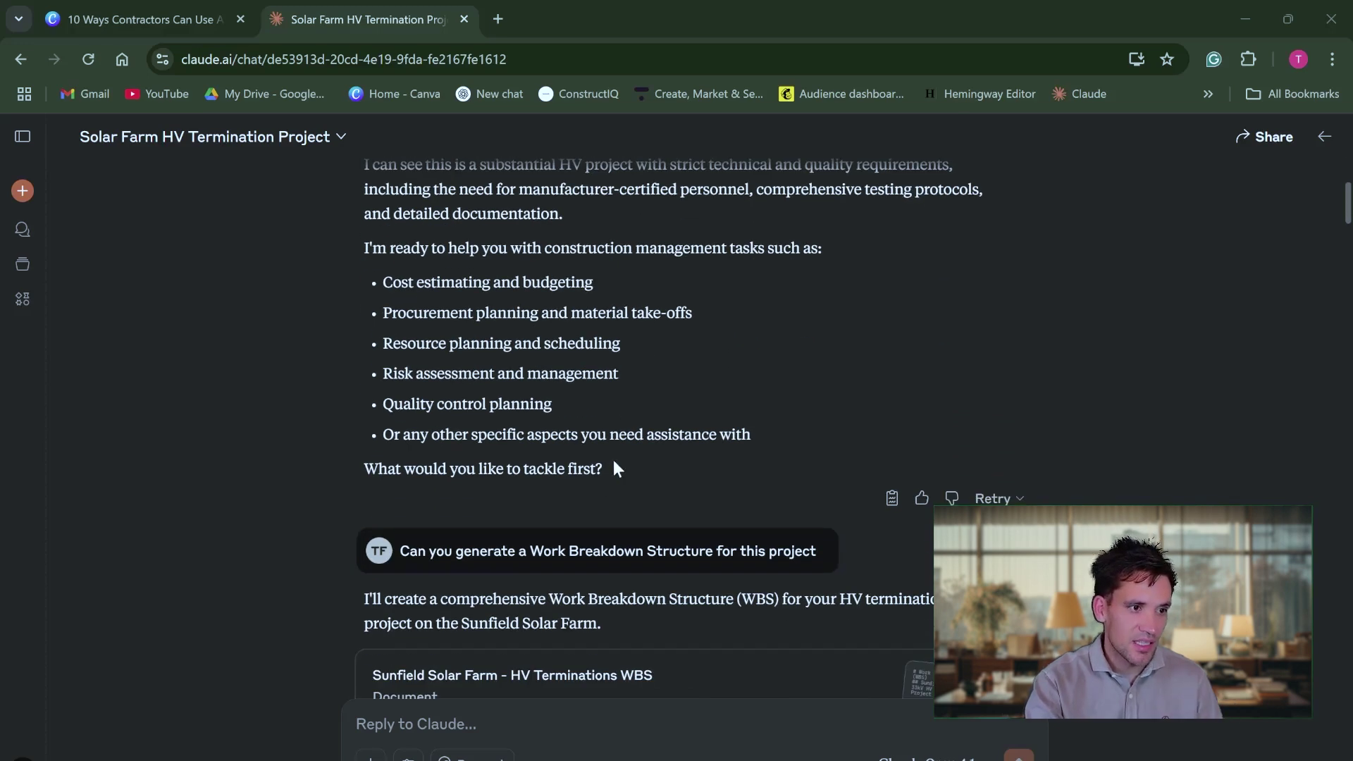
{"action": "scroll", "coordinate": [608, 473], "scroll_direction": "up", "scroll_amount": 1}
{"action": "scroll", "coordinate": [605, 479], "scroll_direction": "down", "scroll_amount": 2}
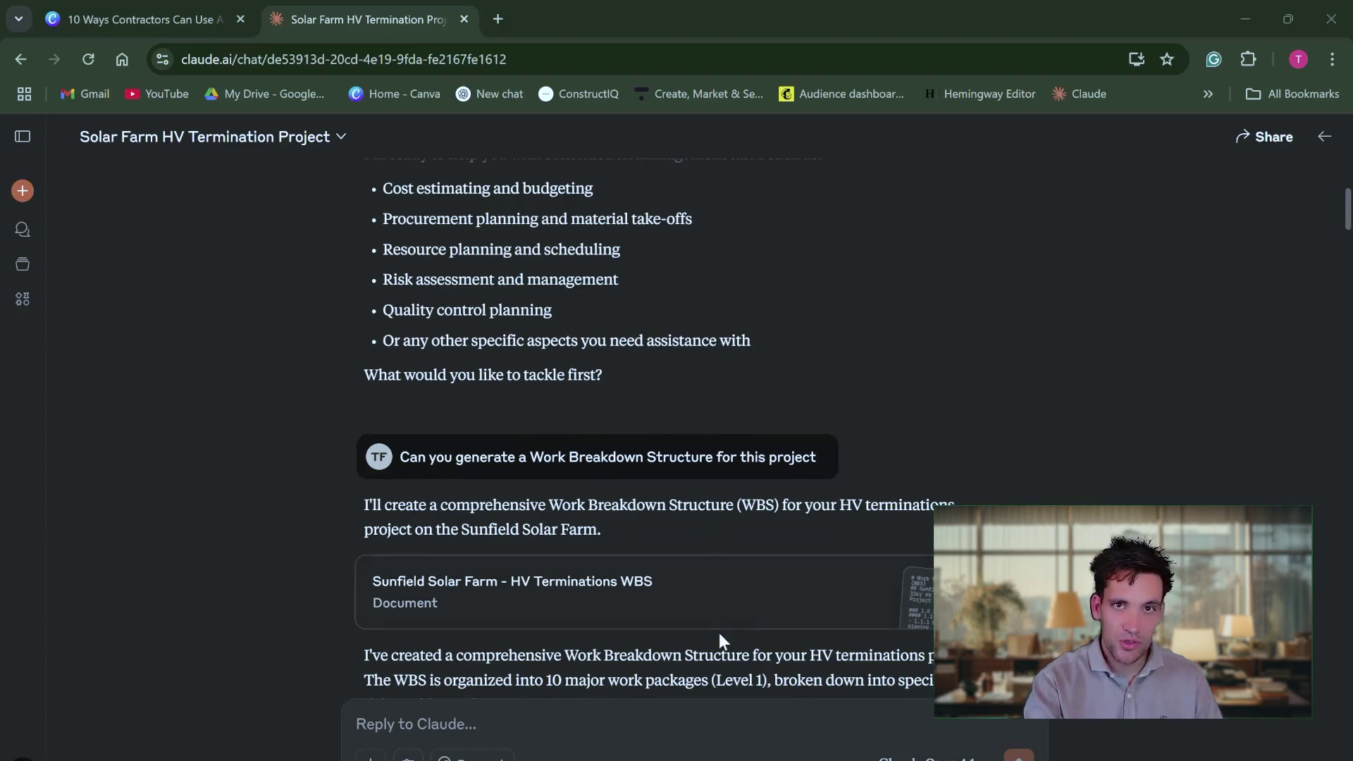
{"action": "scroll", "coordinate": [720, 617], "scroll_direction": "down", "scroll_amount": 1}
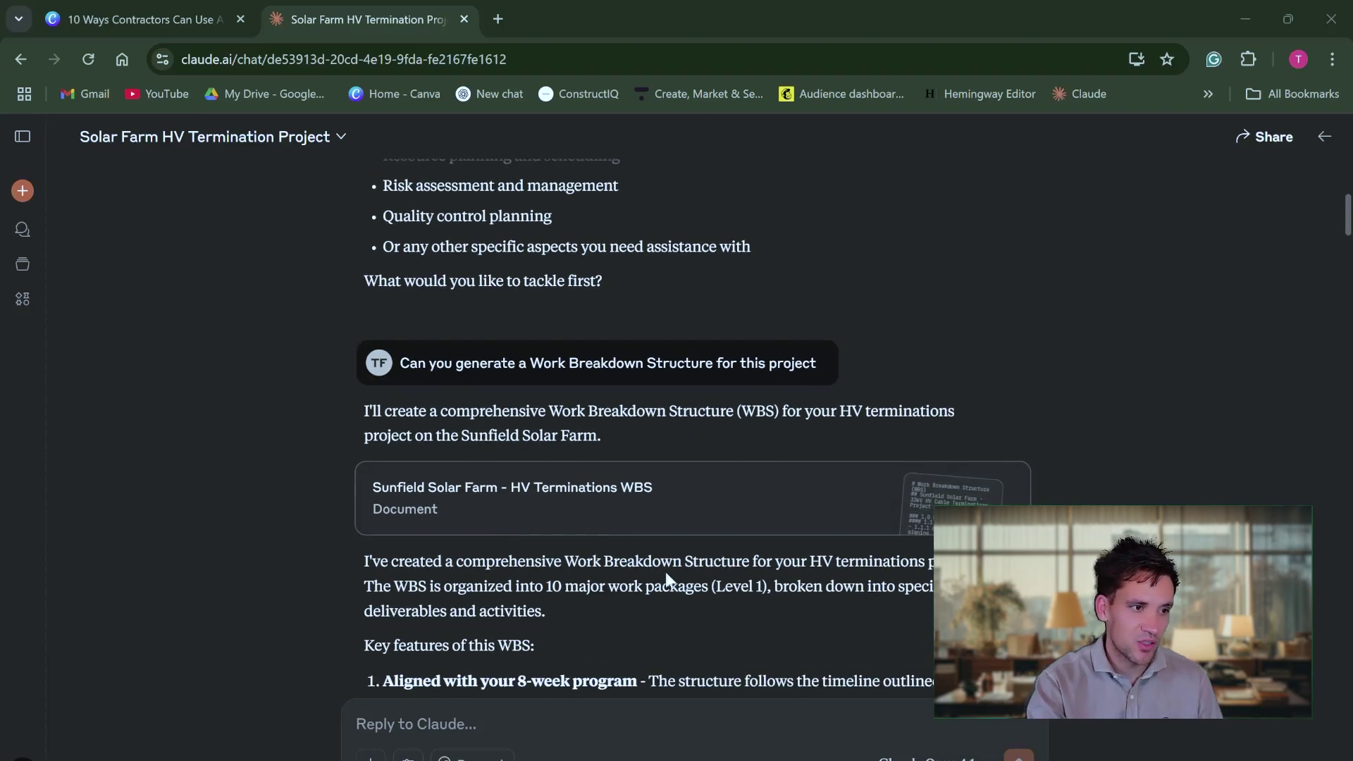
Open the 'Sunfield Solar Farm - HV Terminations' WBS beside the chat and scroll through its work packages
{"action": "left_click", "coordinate": [658, 511]}
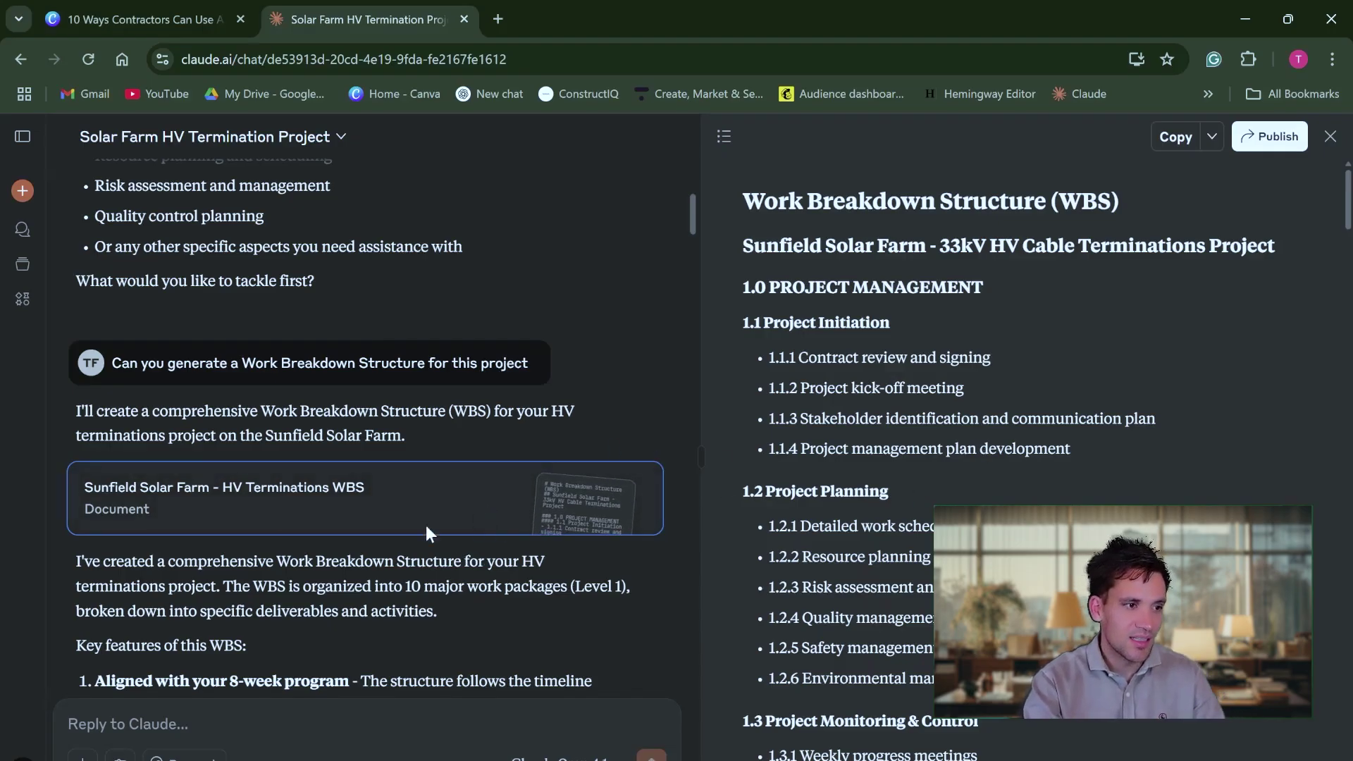
{"action": "scroll", "coordinate": [426, 526], "scroll_direction": "down", "scroll_amount": 3}
{"action": "scroll", "coordinate": [427, 536], "scroll_direction": "up", "scroll_amount": 3}
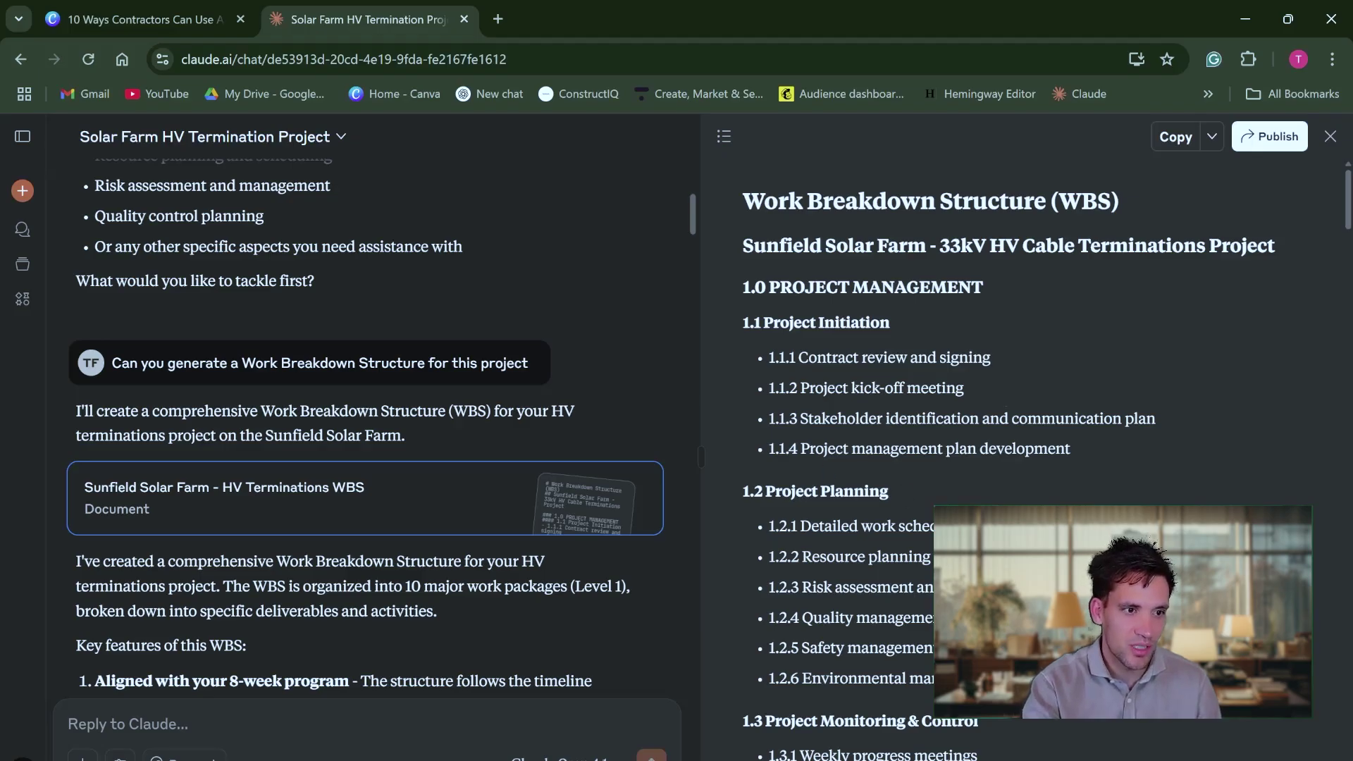
{"action": "scroll", "coordinate": [913, 446], "scroll_direction": "down", "scroll_amount": 6}
{"action": "scroll", "coordinate": [834, 552], "scroll_direction": "down", "scroll_amount": 10}
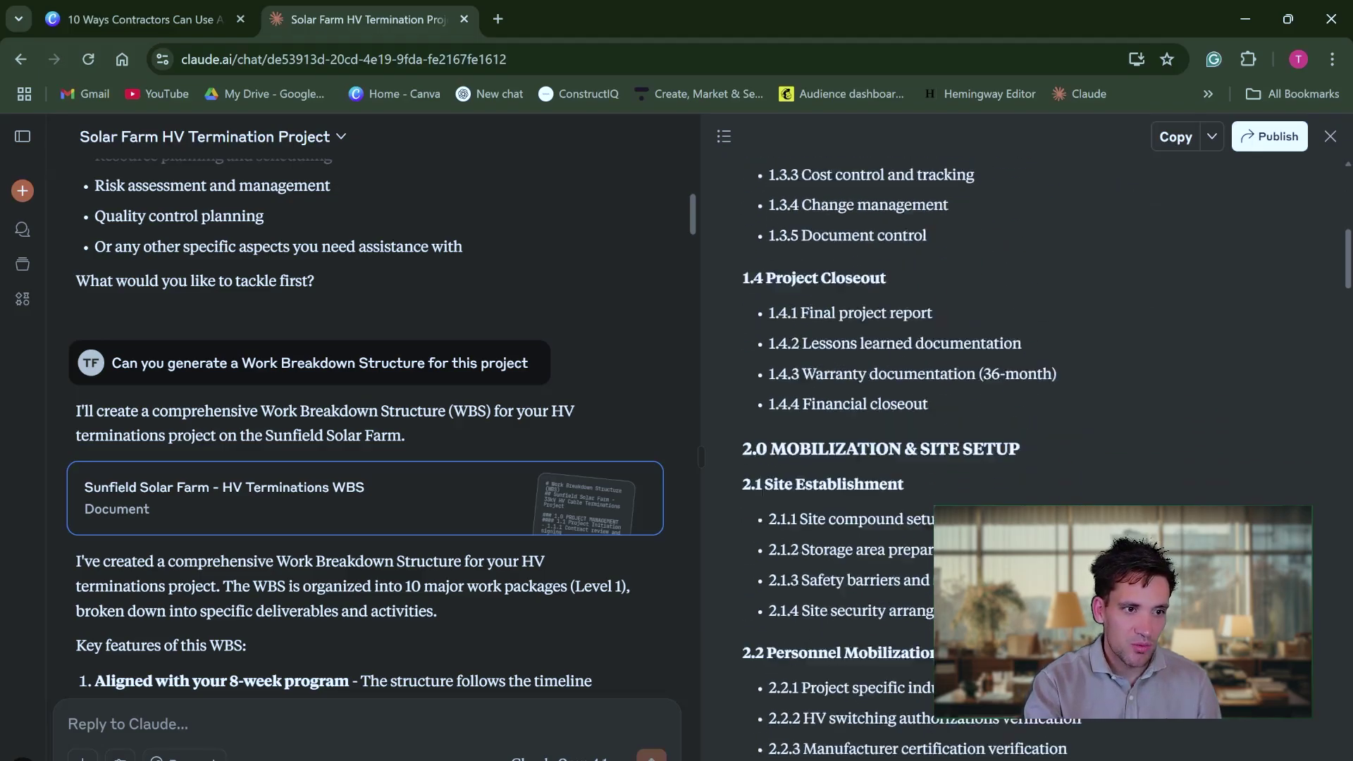
{"action": "scroll", "coordinate": [833, 552], "scroll_direction": "down", "scroll_amount": 4}
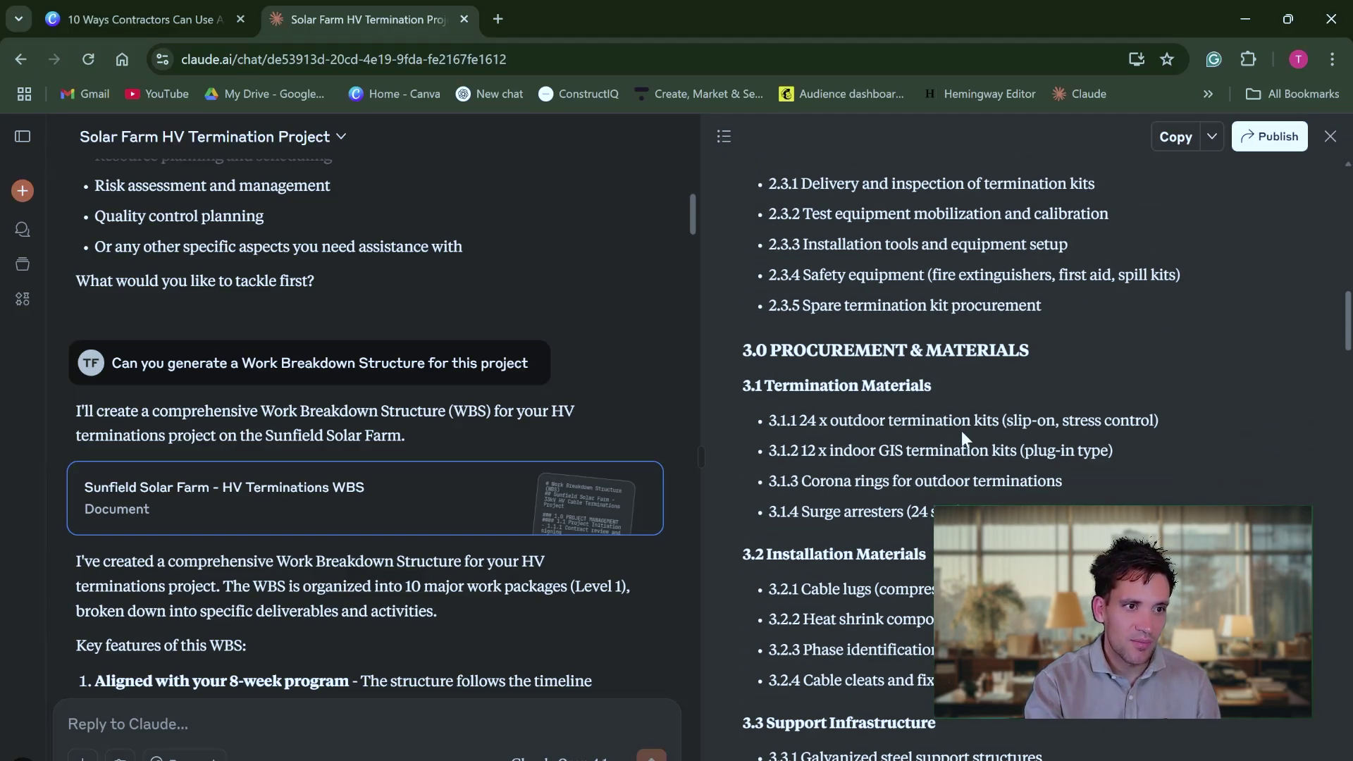
{"action": "scroll", "coordinate": [965, 503], "scroll_direction": "down", "scroll_amount": 6}
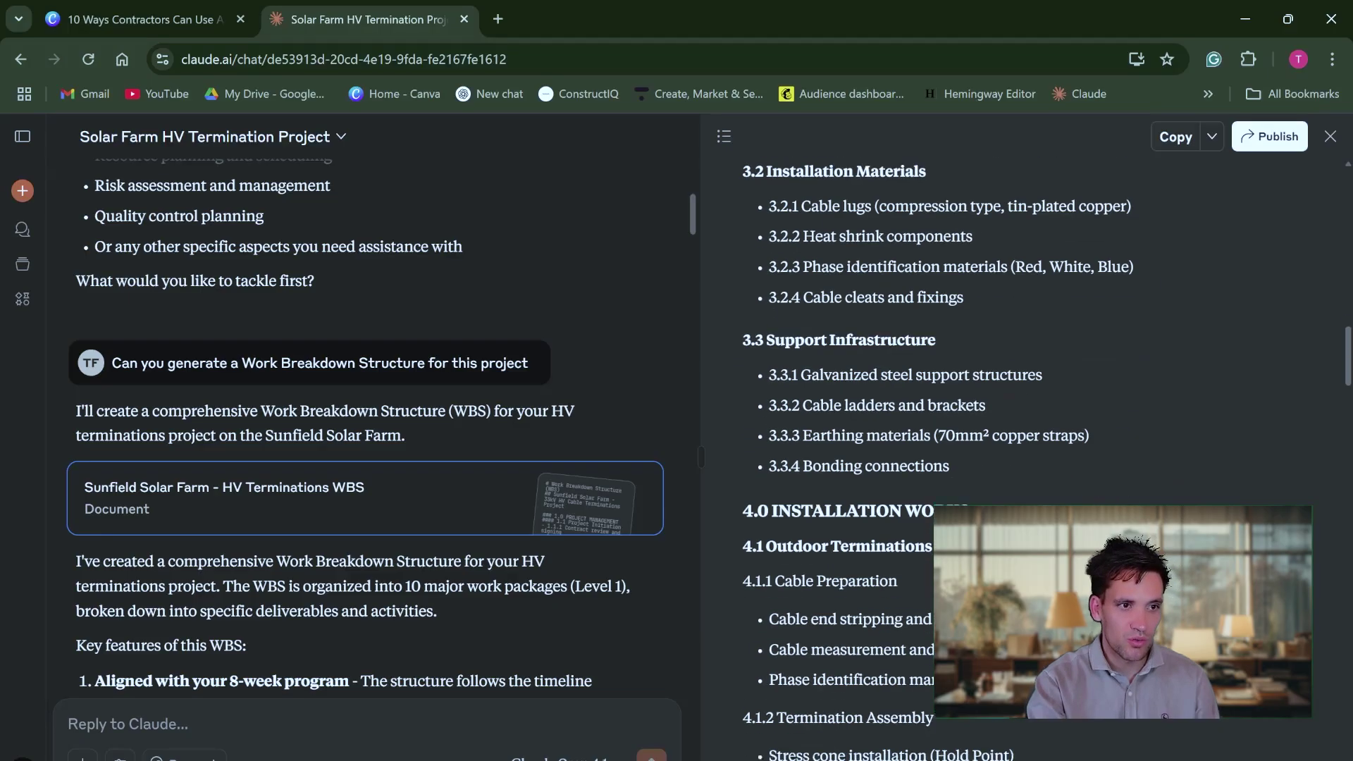
{"action": "scroll", "coordinate": [927, 396], "scroll_direction": "down", "scroll_amount": 9}
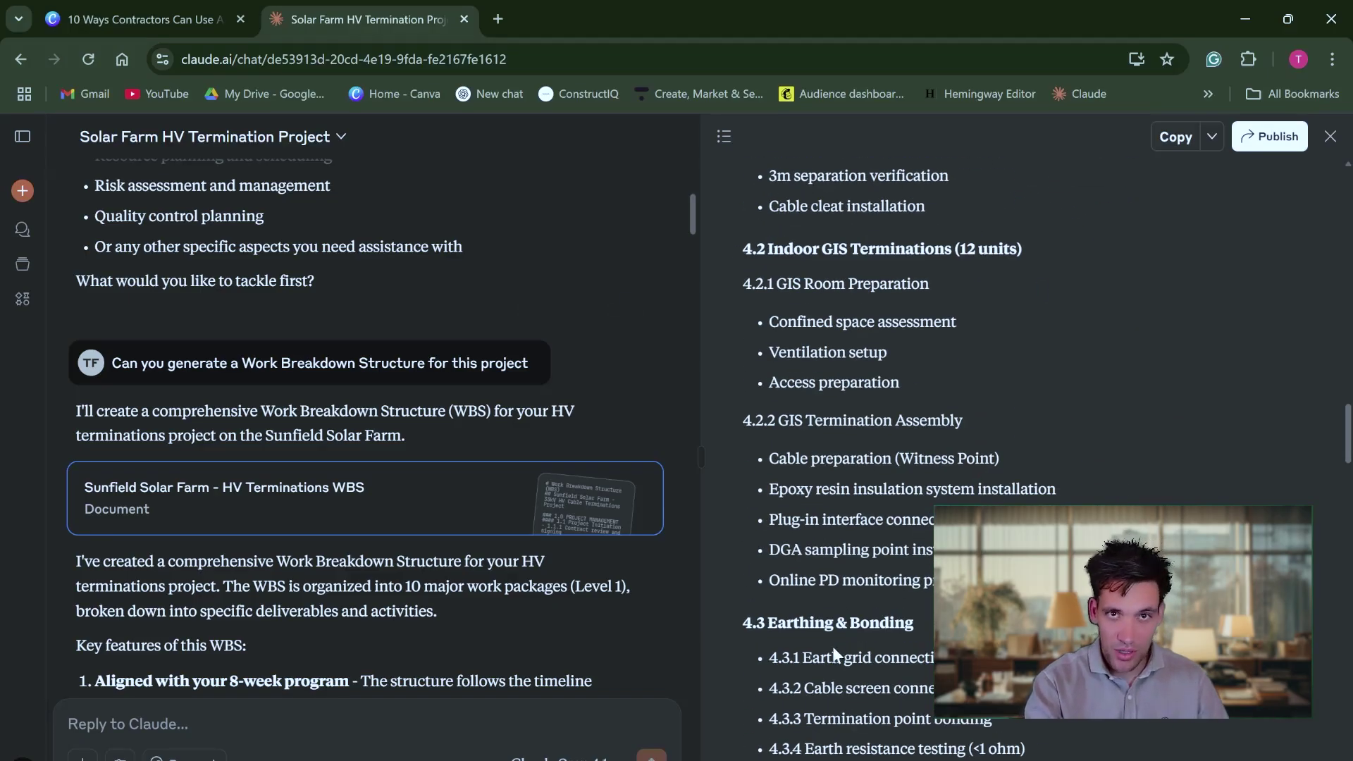
{"action": "scroll", "coordinate": [420, 588], "scroll_direction": "down", "scroll_amount": 6}
Open the Cost Estimate document from the estimate reply, showing Labour $438,400 and Materials $486,800
{"action": "scroll", "coordinate": [420, 589], "scroll_direction": "down", "scroll_amount": 4}
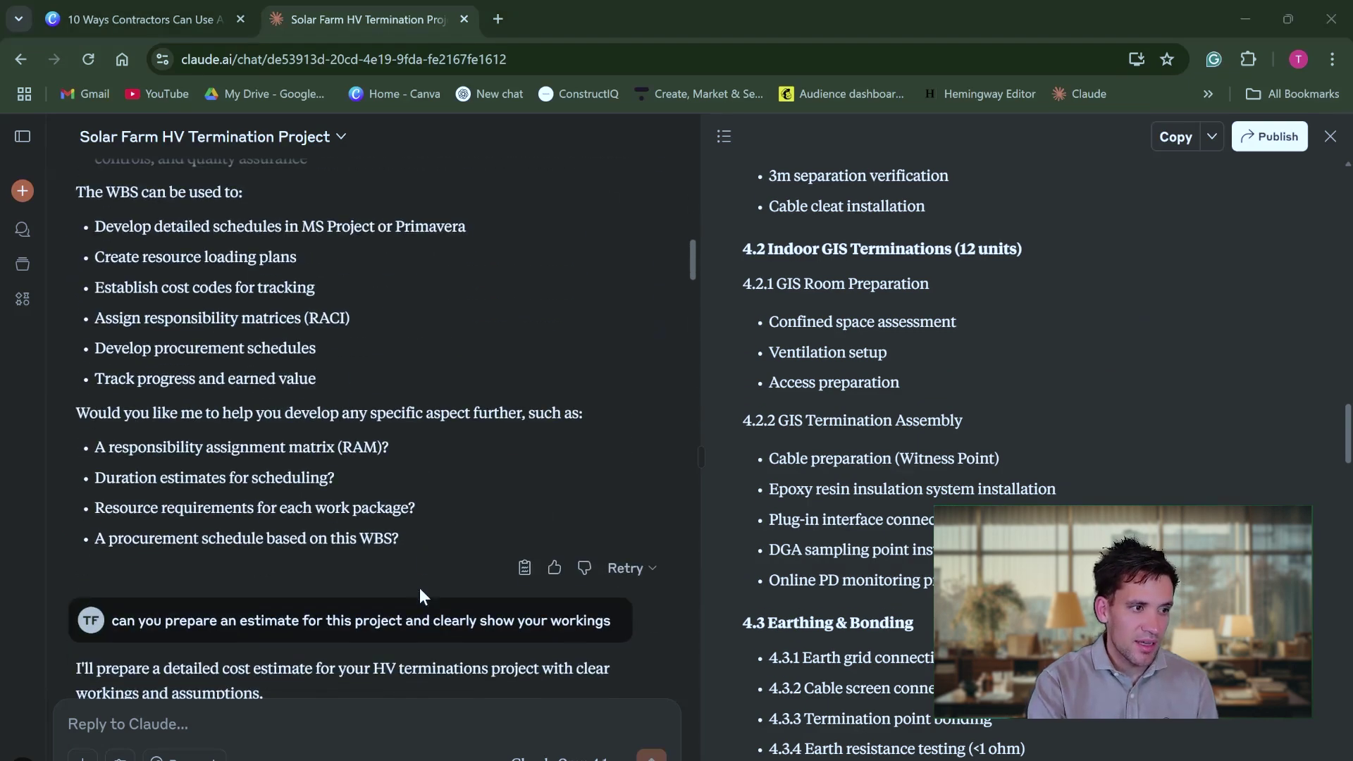
{"action": "scroll", "coordinate": [420, 587], "scroll_direction": "down", "scroll_amount": 2}
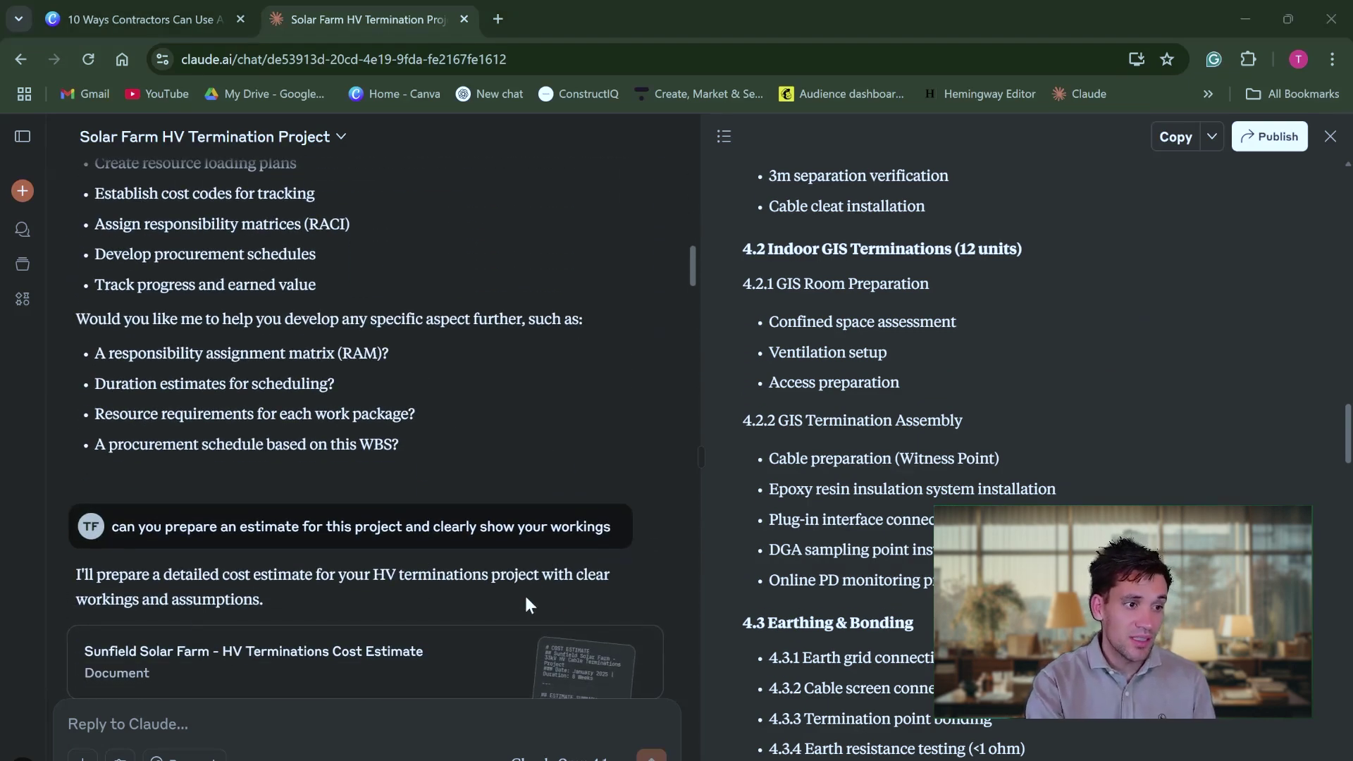
{"action": "scroll", "coordinate": [552, 619], "scroll_direction": "down", "scroll_amount": 4}
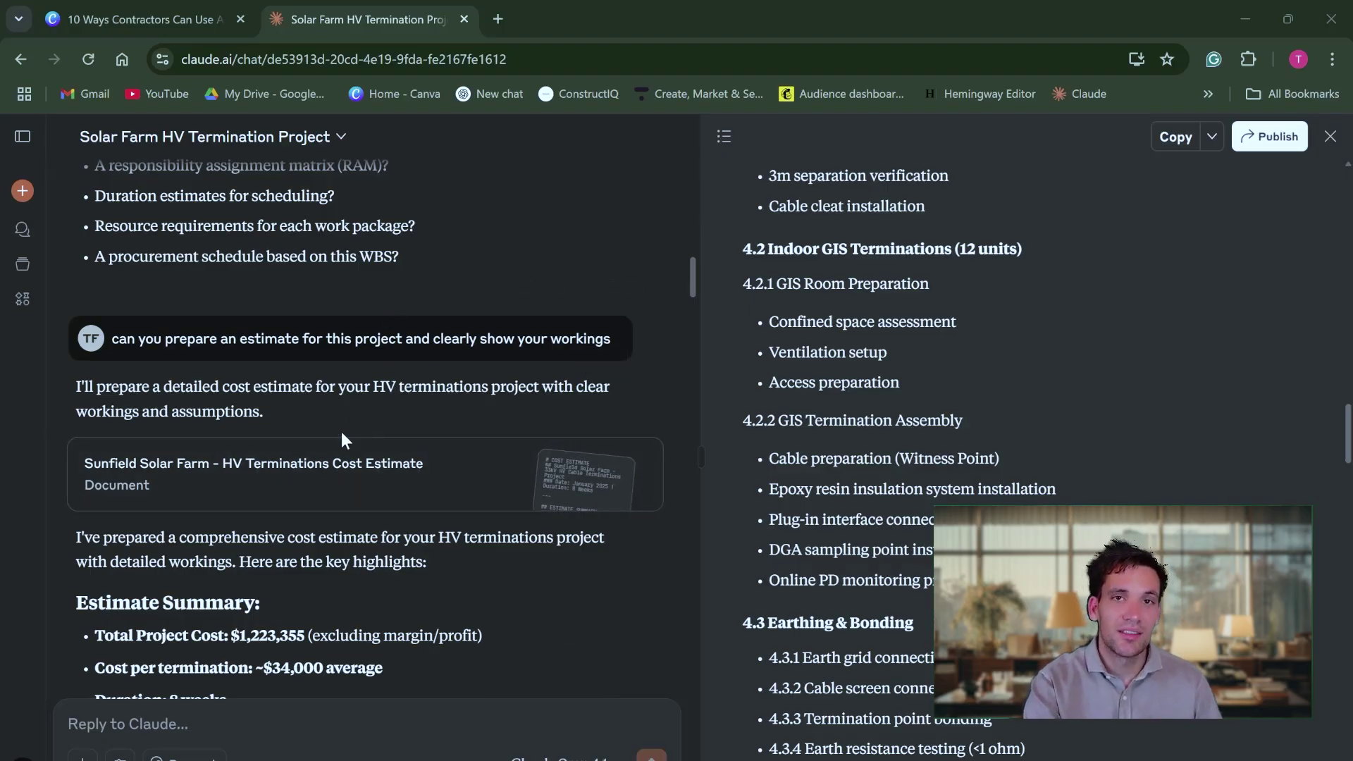
{"action": "left_click", "coordinate": [360, 497]}
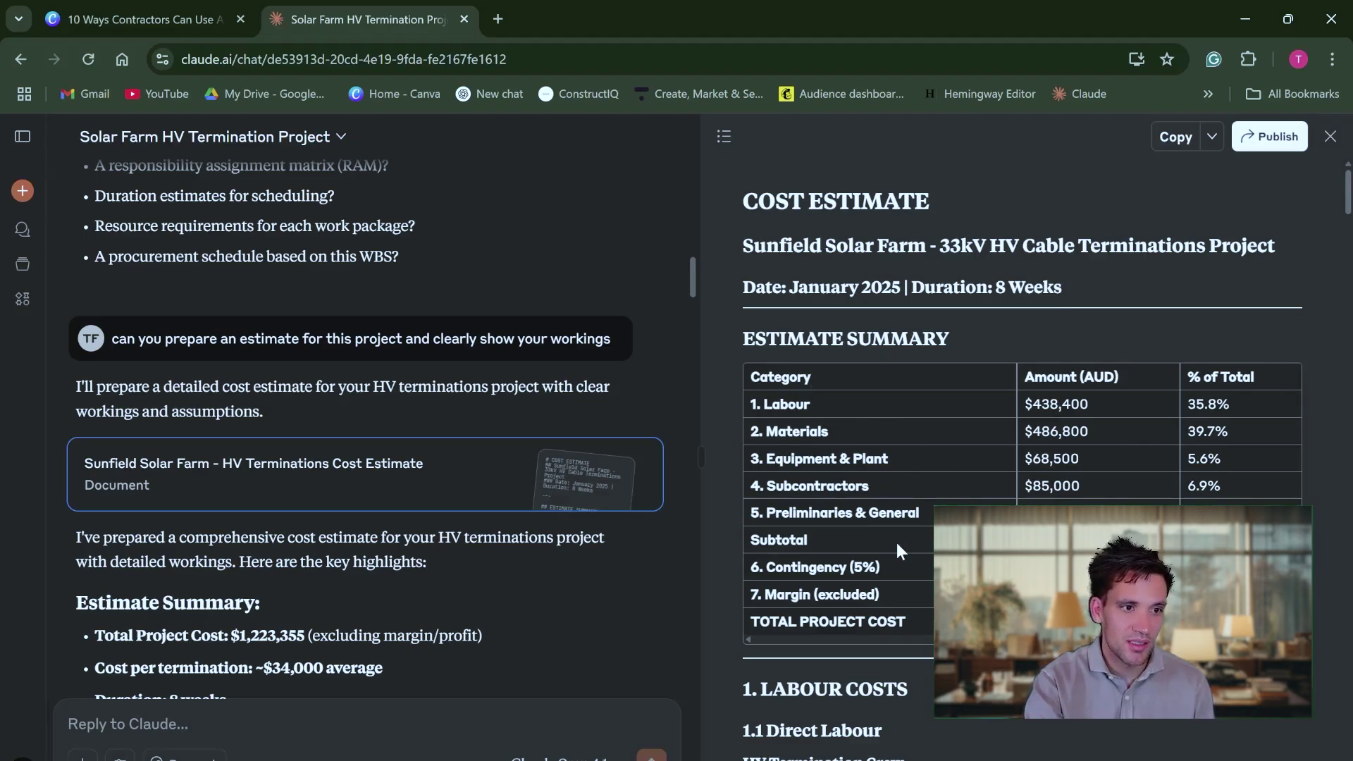
Read the cost estimate workings from direct labour rates through materials to access and lifting equipment costs
{"action": "scroll", "coordinate": [903, 557], "scroll_direction": "down", "scroll_amount": 1}
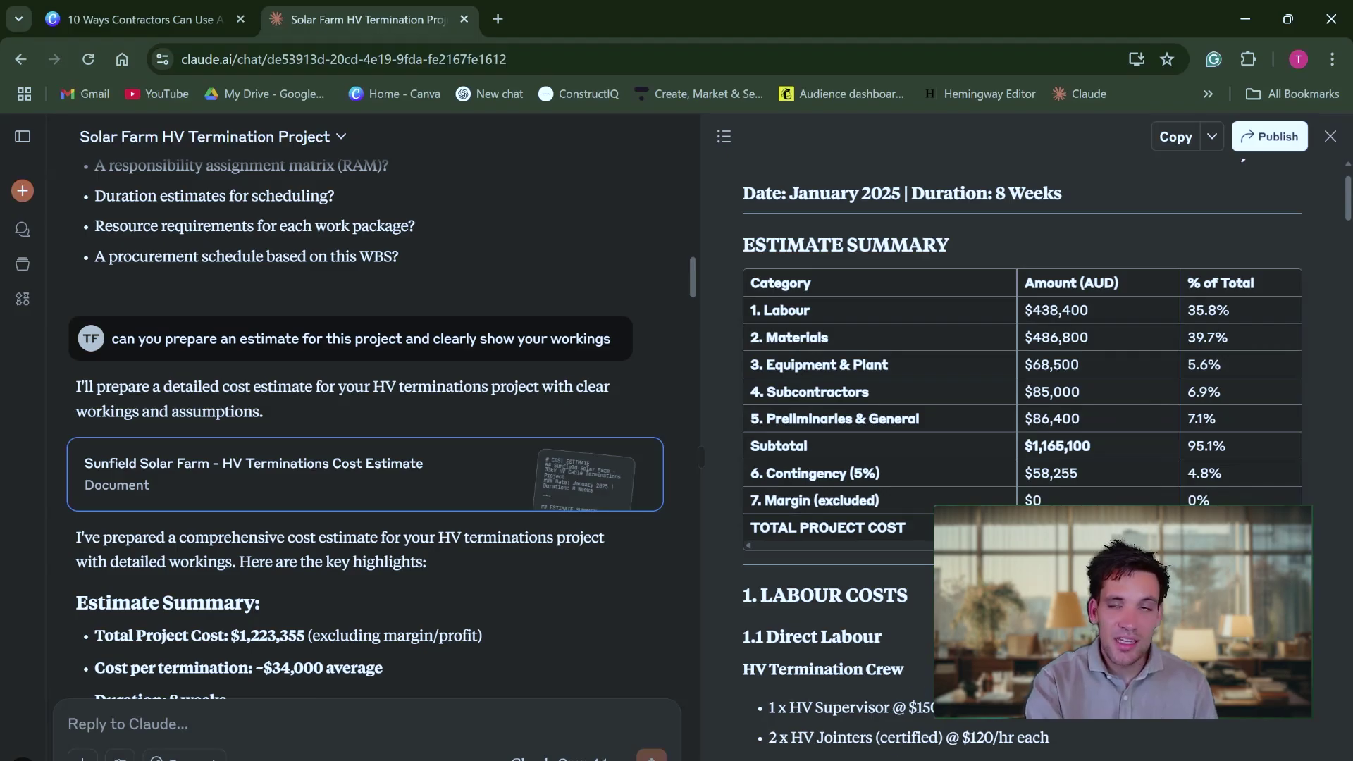
{"action": "scroll", "coordinate": [951, 719], "scroll_direction": "down", "scroll_amount": 1}
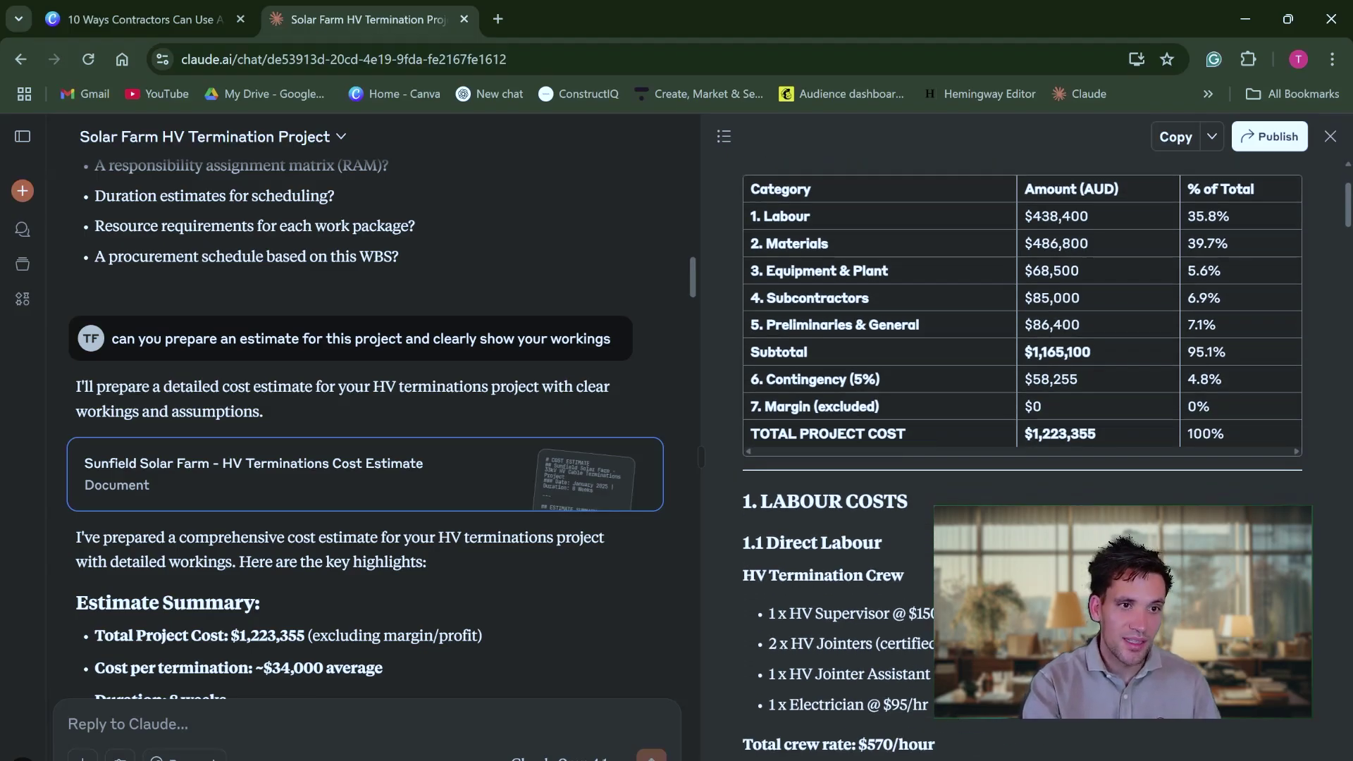
{"action": "scroll", "coordinate": [1023, 452], "scroll_direction": "down", "scroll_amount": 1}
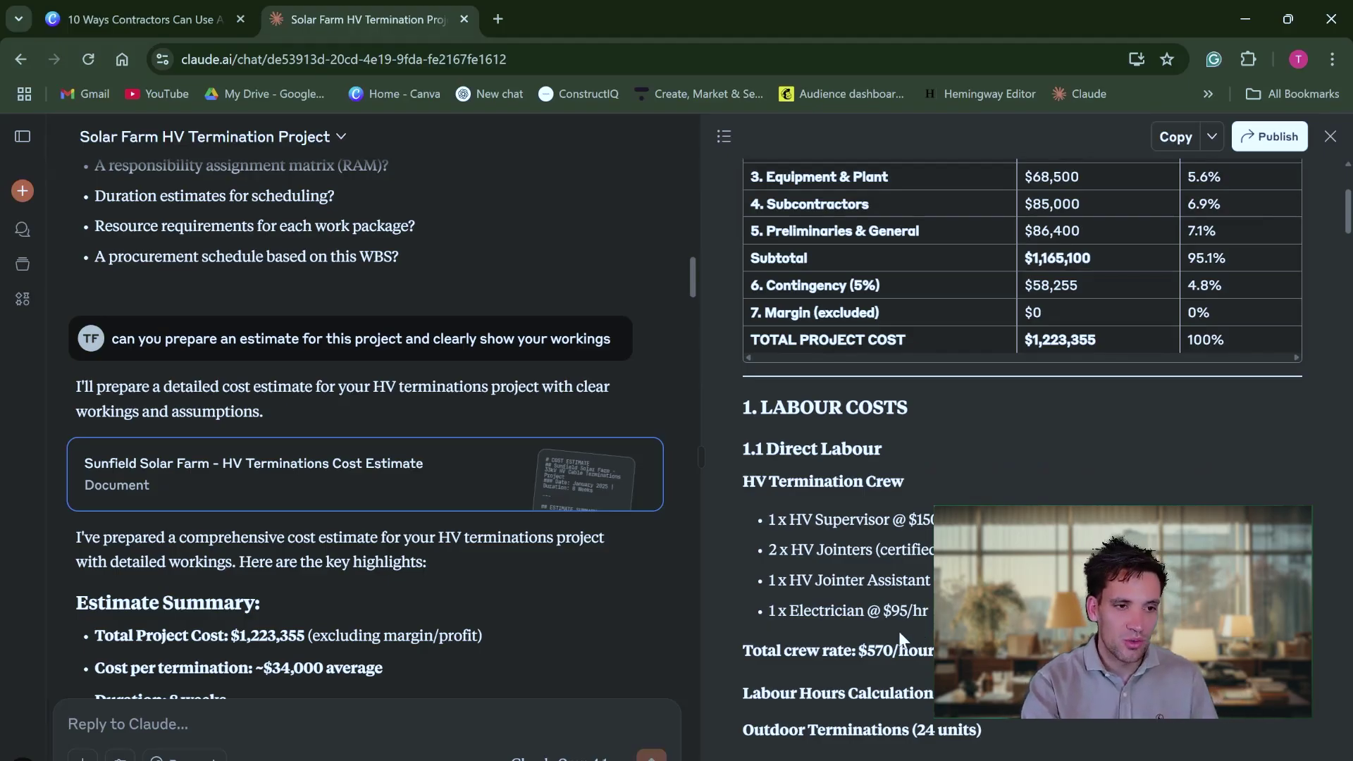
{"action": "scroll", "coordinate": [1022, 452], "scroll_direction": "up", "scroll_amount": 1}
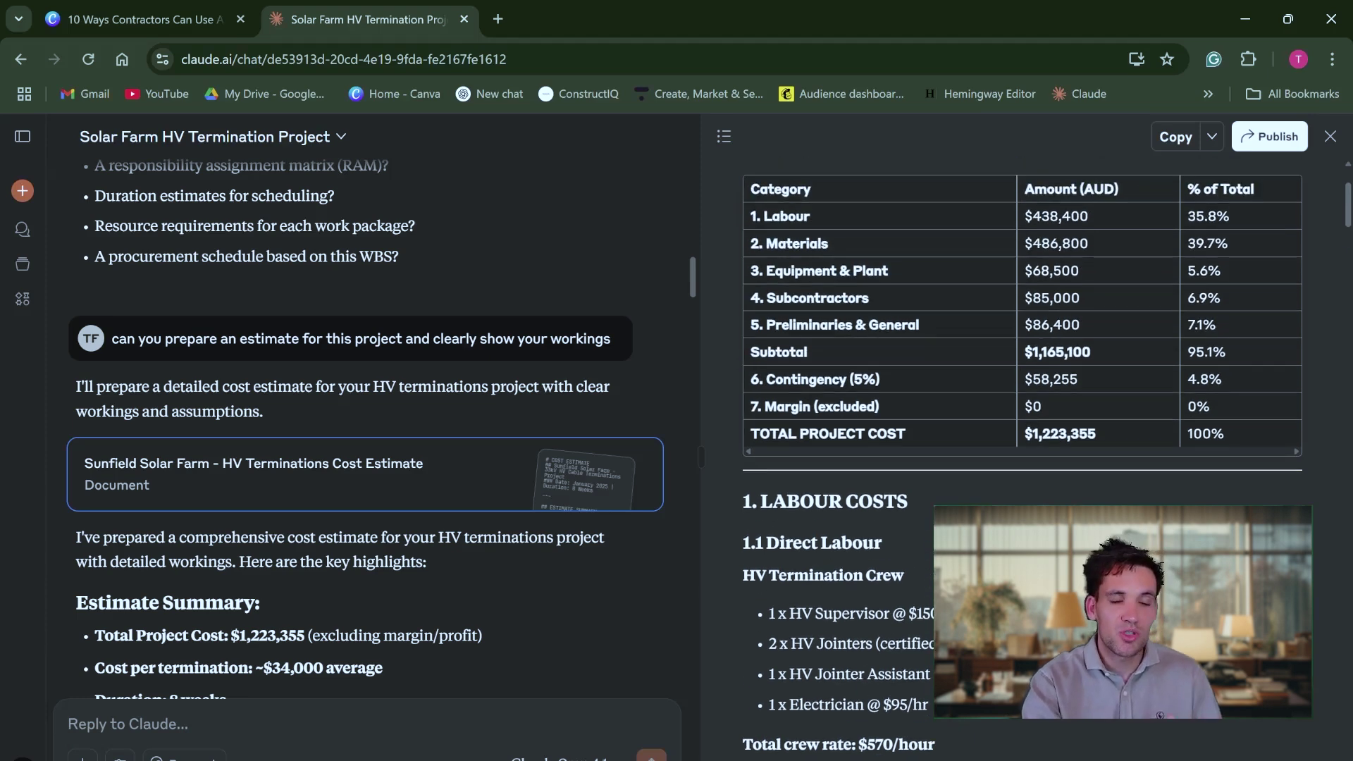
{"action": "scroll", "coordinate": [1022, 458], "scroll_direction": "up", "scroll_amount": 2}
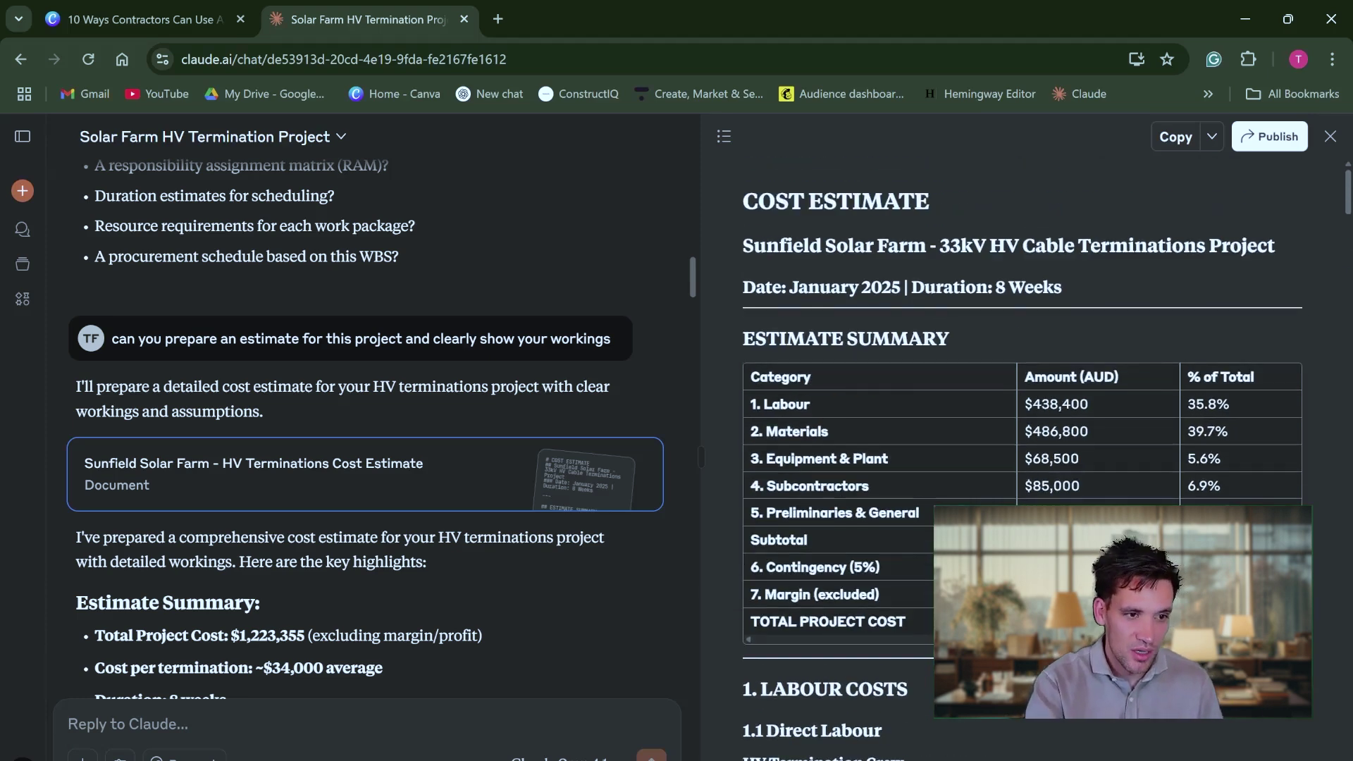
{"action": "scroll", "coordinate": [1022, 451], "scroll_direction": "down", "scroll_amount": 3}
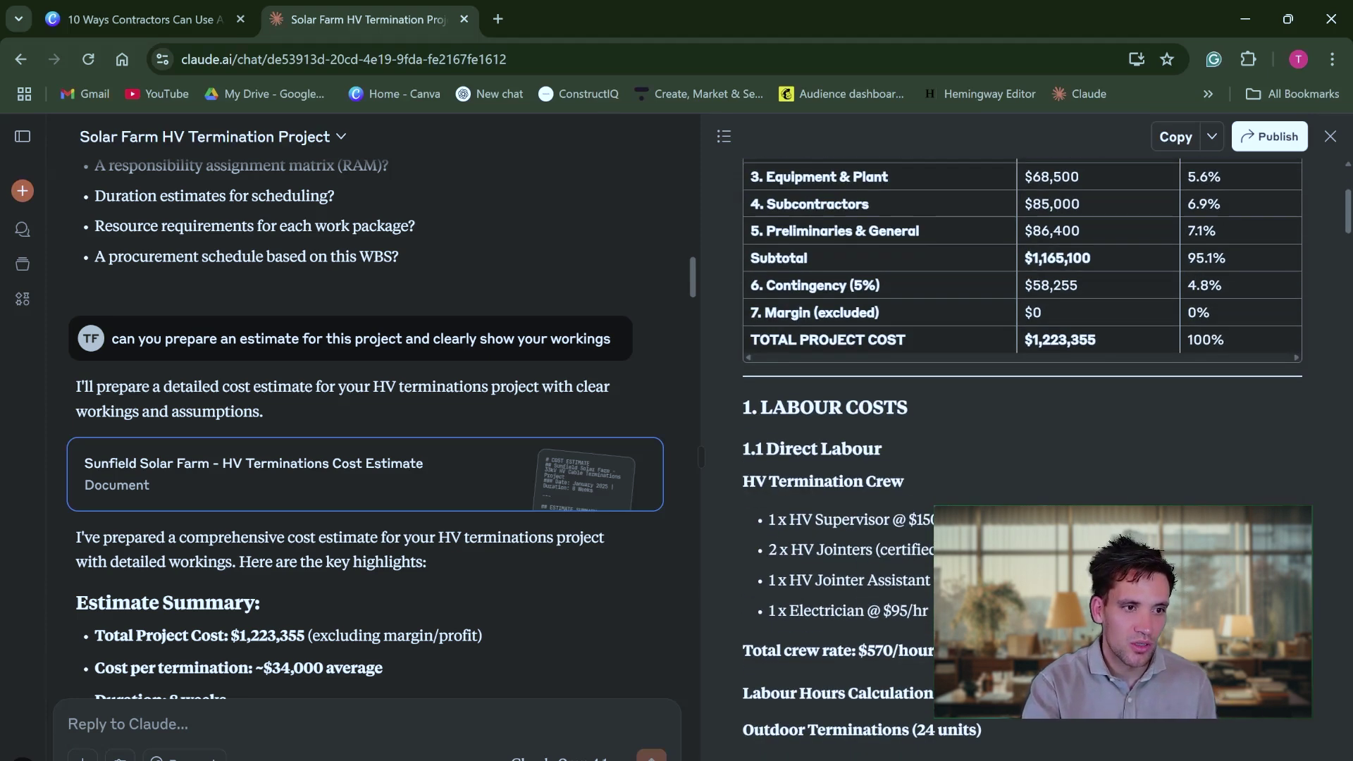
{"action": "scroll", "coordinate": [821, 600], "scroll_direction": "up", "scroll_amount": 4}
{"action": "scroll", "coordinate": [821, 600], "scroll_direction": "down", "scroll_amount": 3}
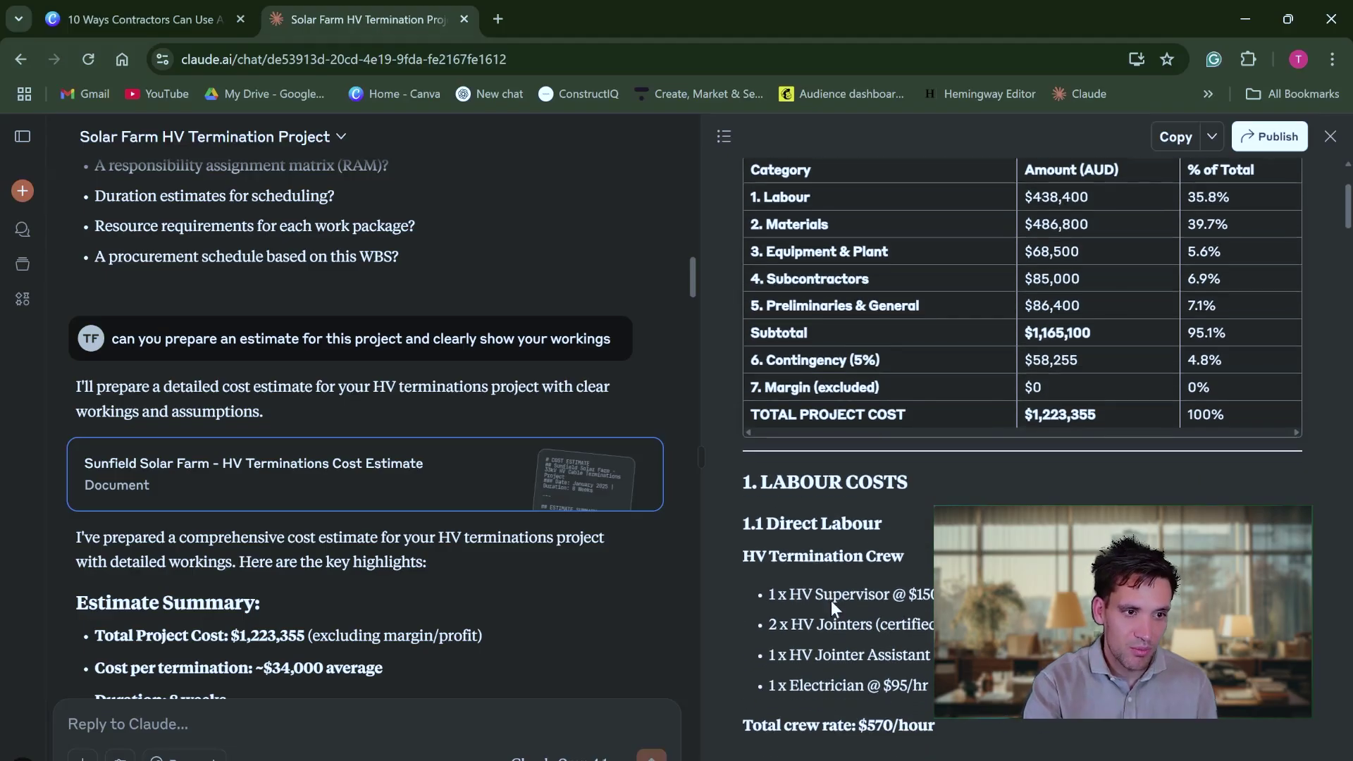
{"action": "scroll", "coordinate": [834, 608], "scroll_direction": "down", "scroll_amount": 1}
{"action": "scroll", "coordinate": [934, 534], "scroll_direction": "down", "scroll_amount": 2}
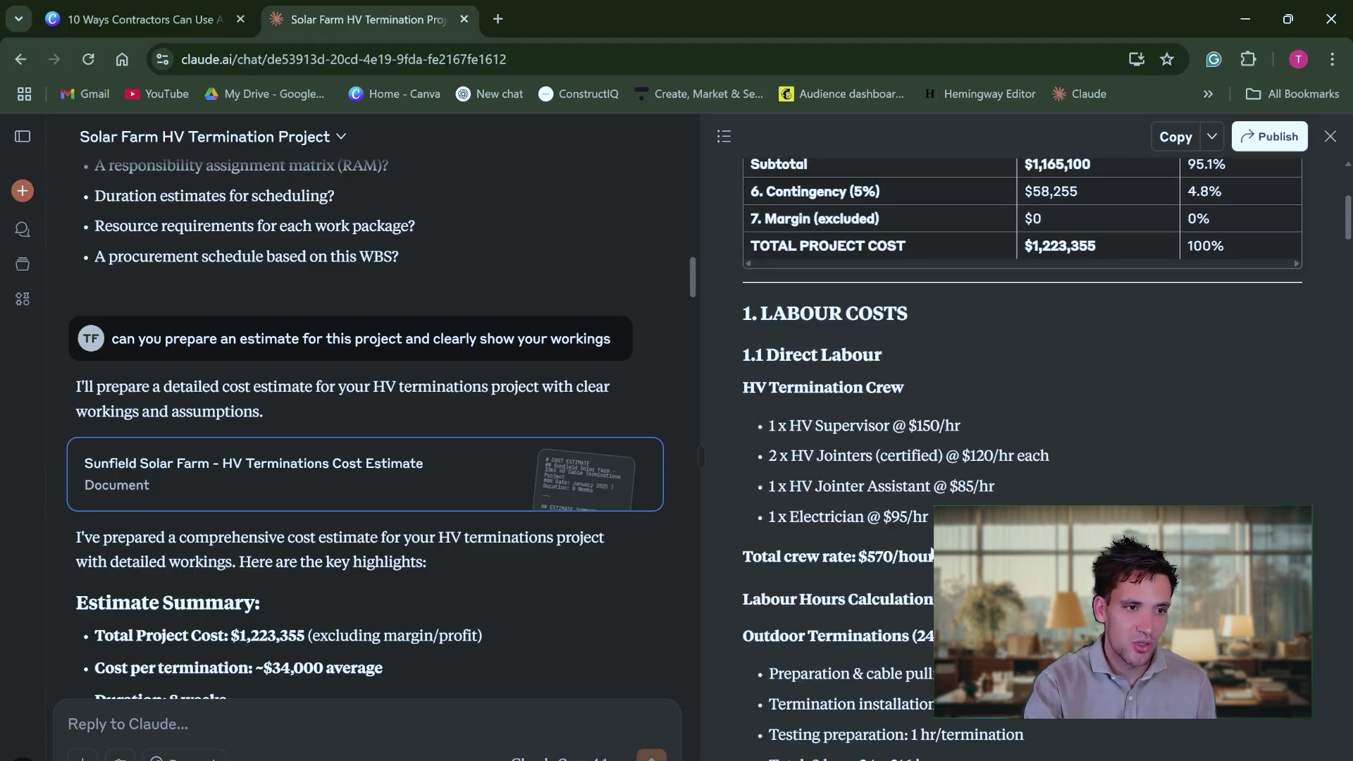
{"action": "scroll", "coordinate": [1066, 451], "scroll_direction": "down", "scroll_amount": 4}
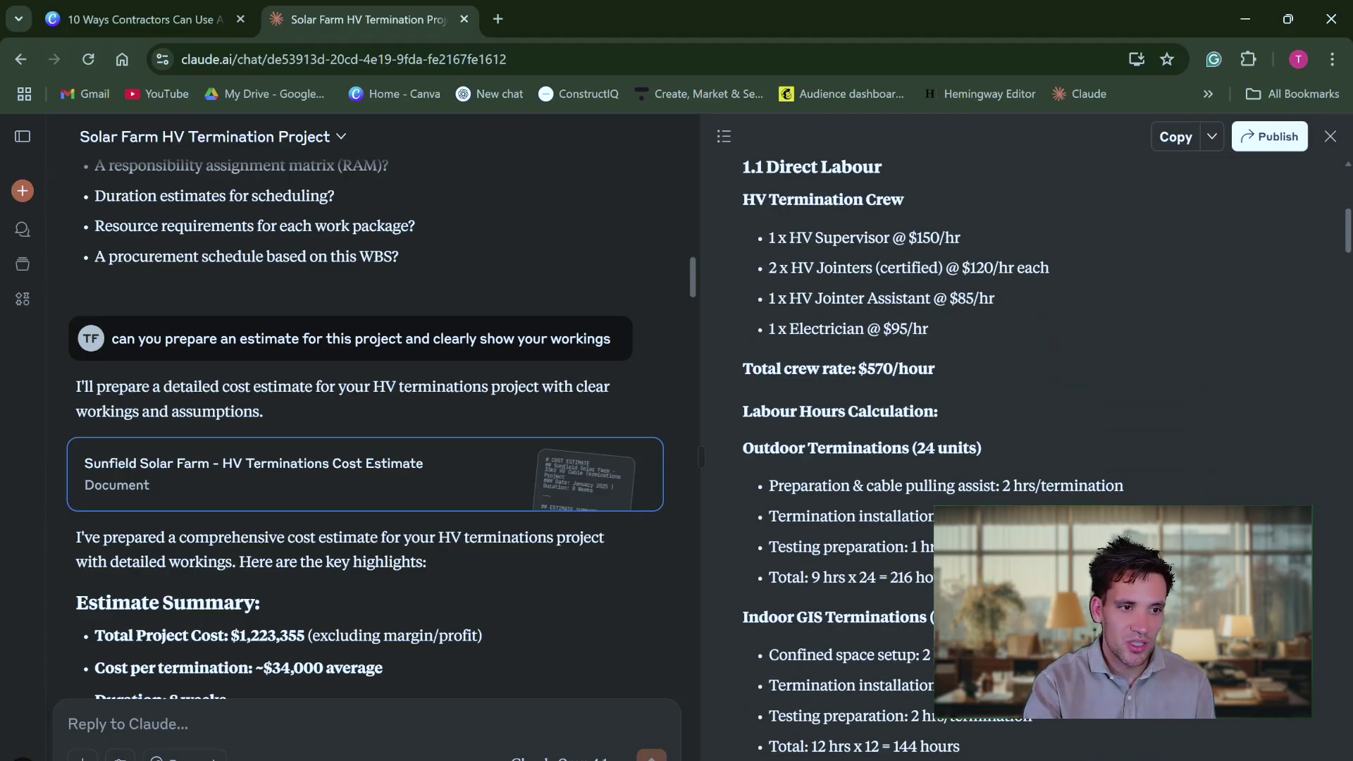
{"action": "scroll", "coordinate": [908, 518], "scroll_direction": "down", "scroll_amount": 2}
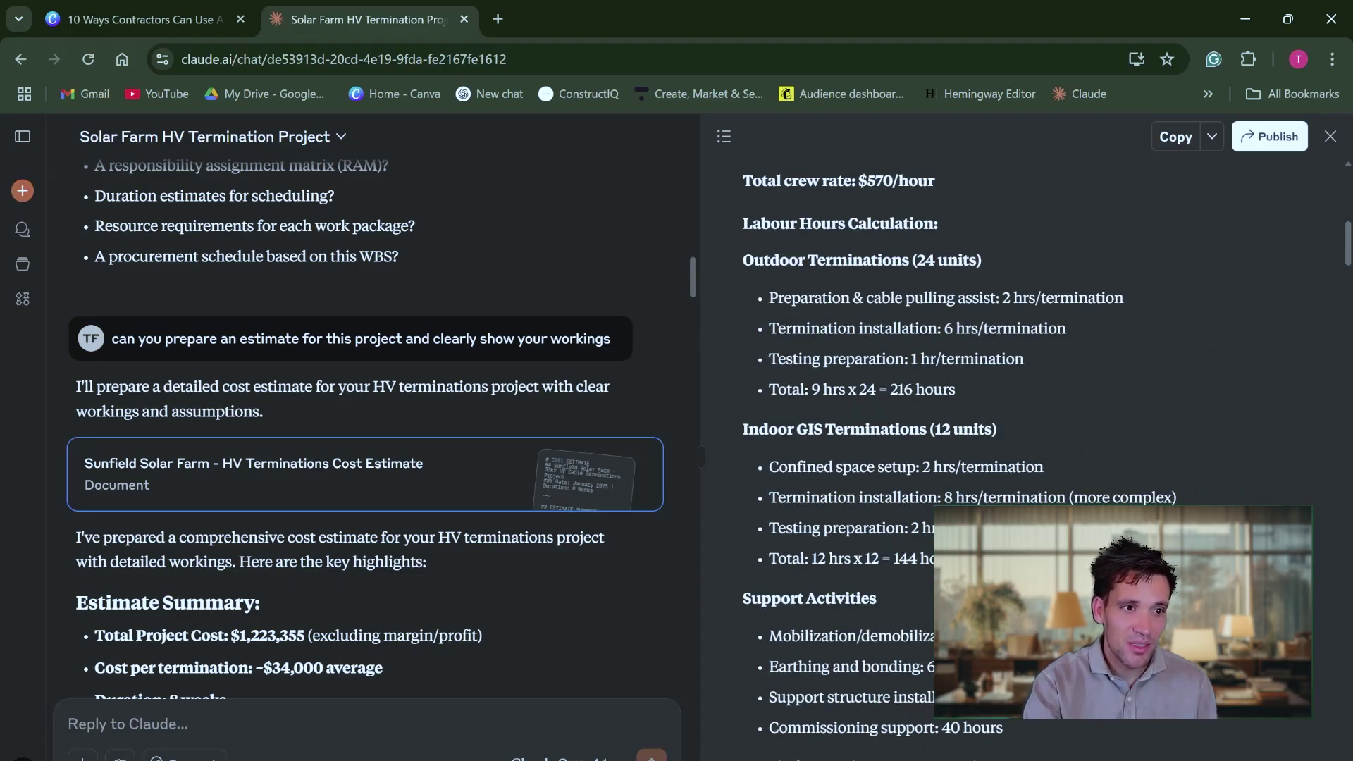
{"action": "scroll", "coordinate": [960, 459], "scroll_direction": "up", "scroll_amount": 1}
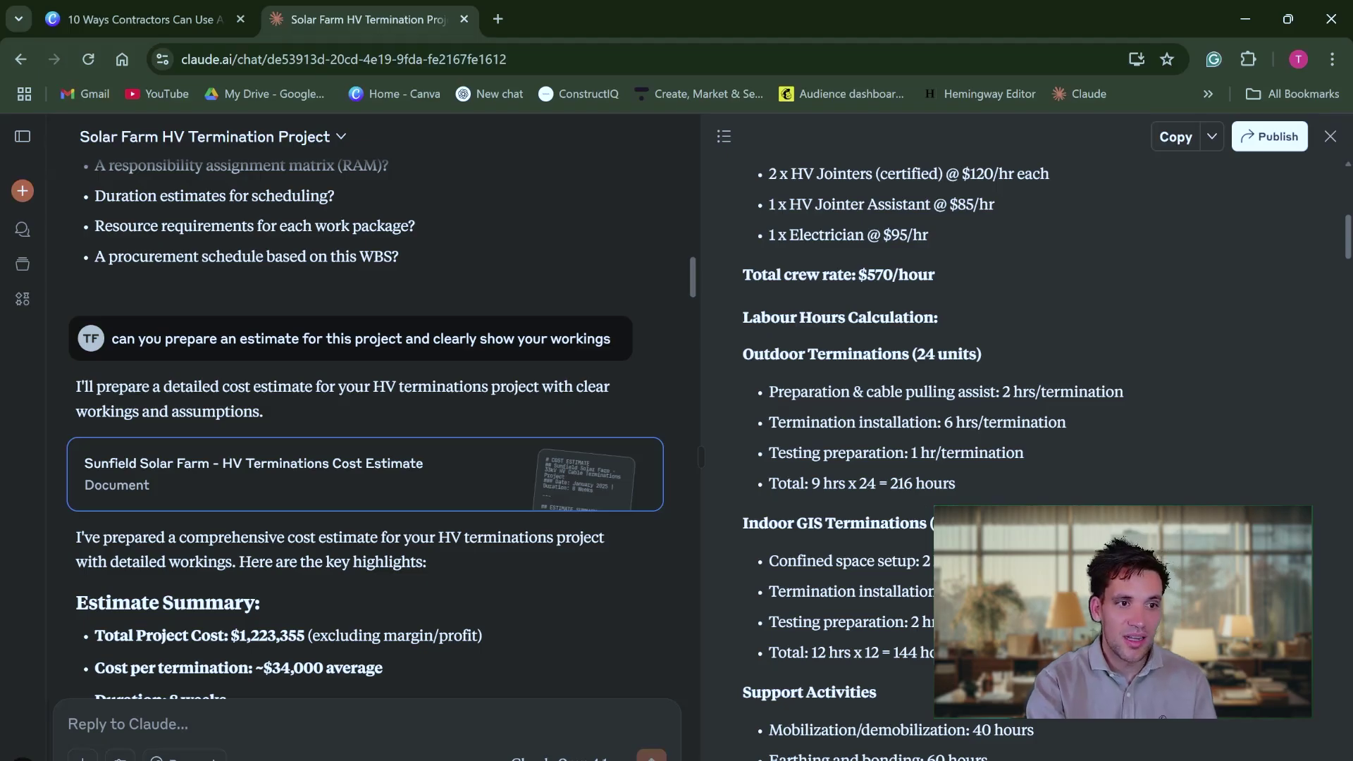
{"action": "scroll", "coordinate": [879, 461], "scroll_direction": "up", "scroll_amount": 2}
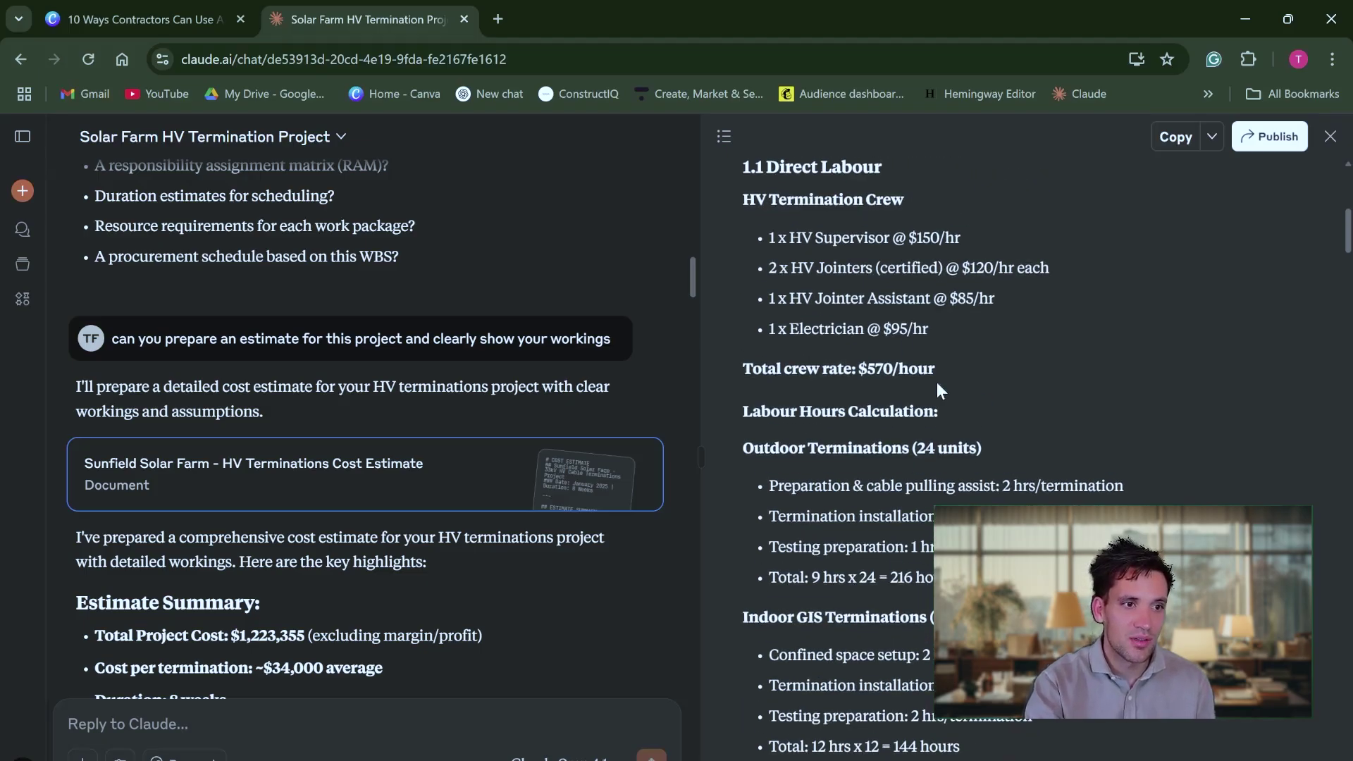
{"action": "scroll", "coordinate": [1022, 458], "scroll_direction": "up", "scroll_amount": 5}
{"action": "scroll", "coordinate": [1022, 458], "scroll_direction": "down", "scroll_amount": 9}
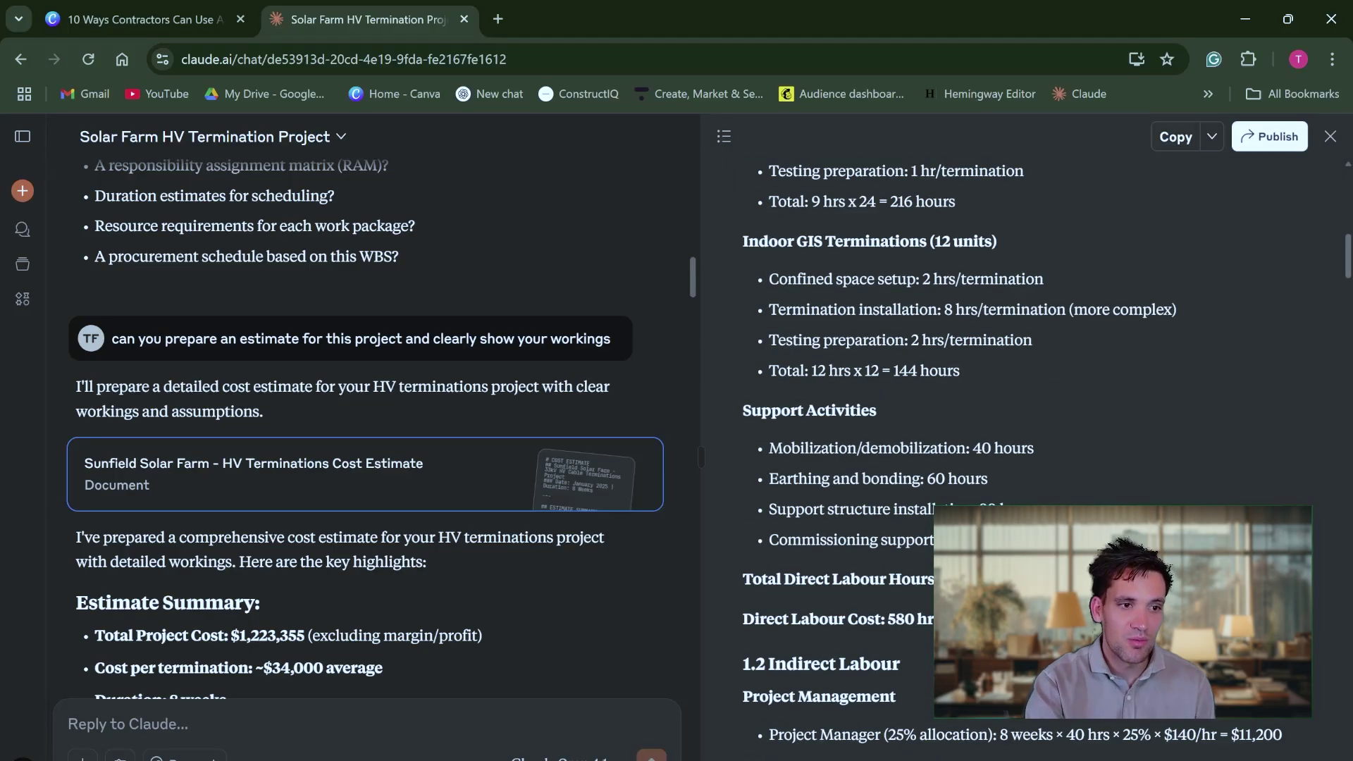
{"action": "scroll", "coordinate": [1013, 458], "scroll_direction": "down", "scroll_amount": 5}
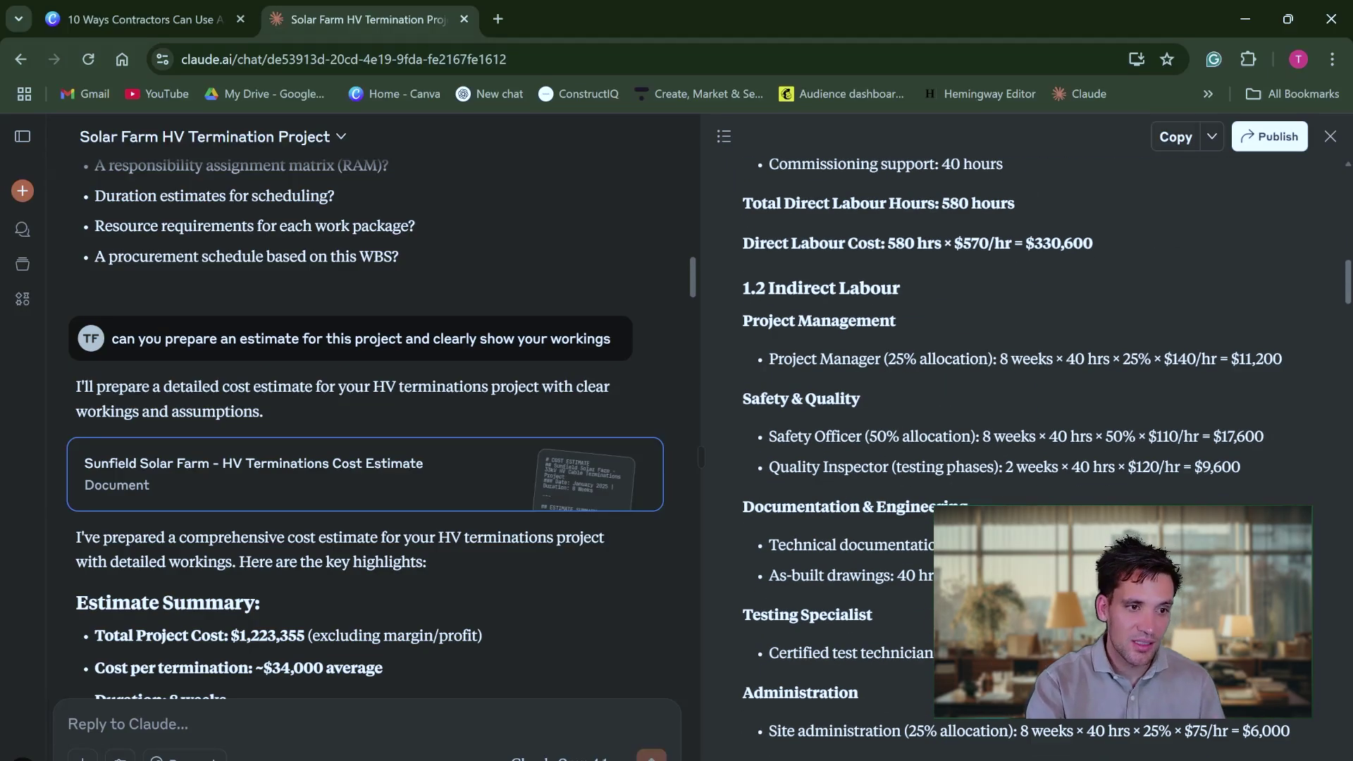
{"action": "scroll", "coordinate": [945, 723], "scroll_direction": "down", "scroll_amount": 3}
{"action": "scroll", "coordinate": [944, 722], "scroll_direction": "down", "scroll_amount": 5}
{"action": "scroll", "coordinate": [1022, 458], "scroll_direction": "down", "scroll_amount": 7}
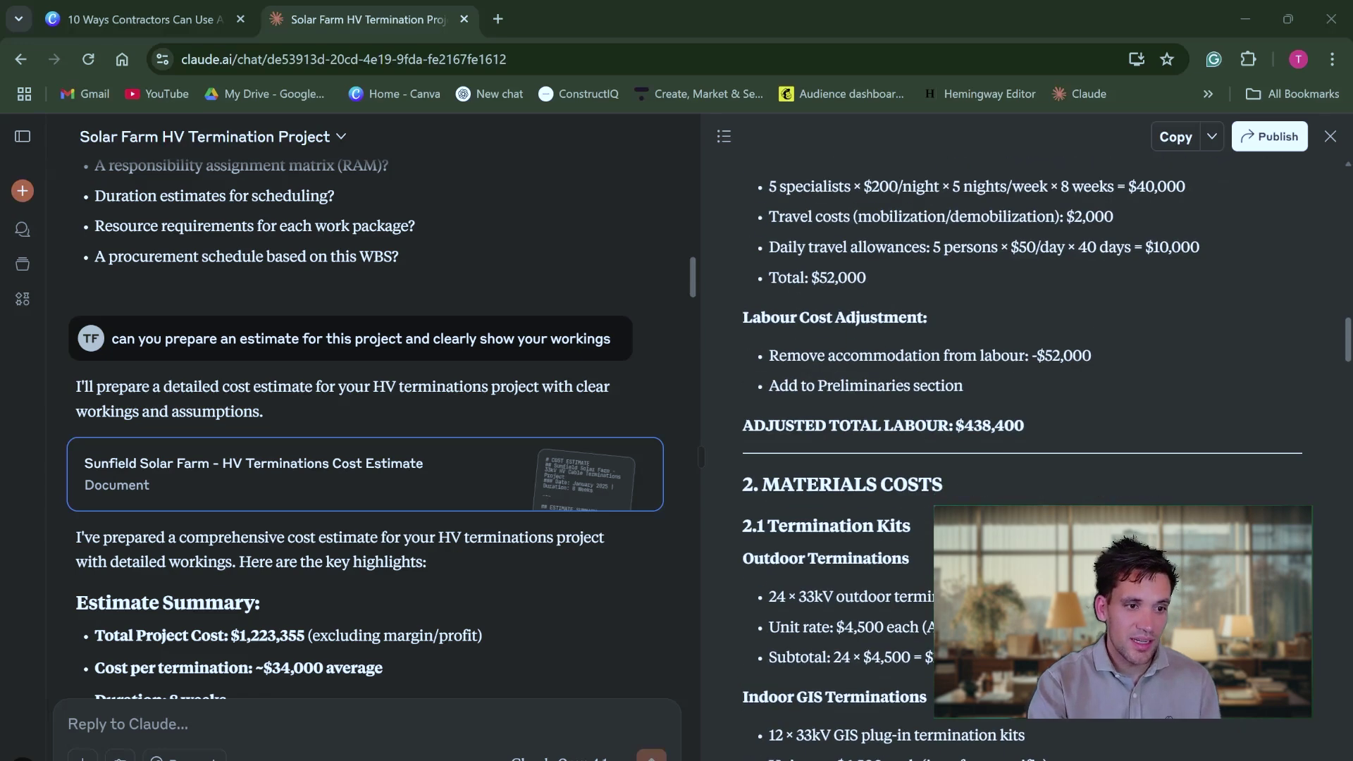
{"action": "scroll", "coordinate": [1022, 458], "scroll_direction": "down", "scroll_amount": 2}
{"action": "scroll", "coordinate": [1057, 345], "scroll_direction": "down", "scroll_amount": 11}
{"action": "scroll", "coordinate": [1123, 723], "scroll_direction": "down", "scroll_amount": 20}
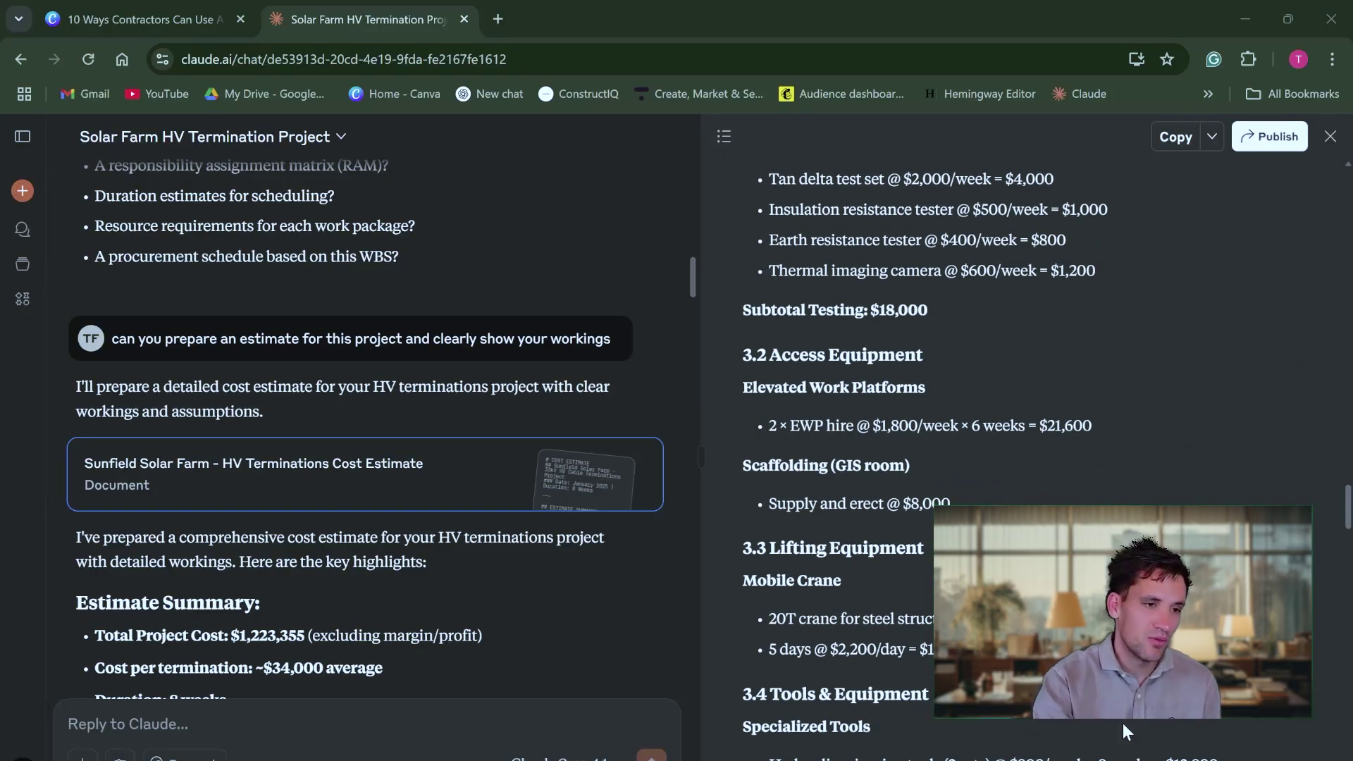
{"action": "scroll", "coordinate": [558, 408], "scroll_direction": "down", "scroll_amount": 12}
{"action": "scroll", "coordinate": [557, 414], "scroll_direction": "down", "scroll_amount": 10}
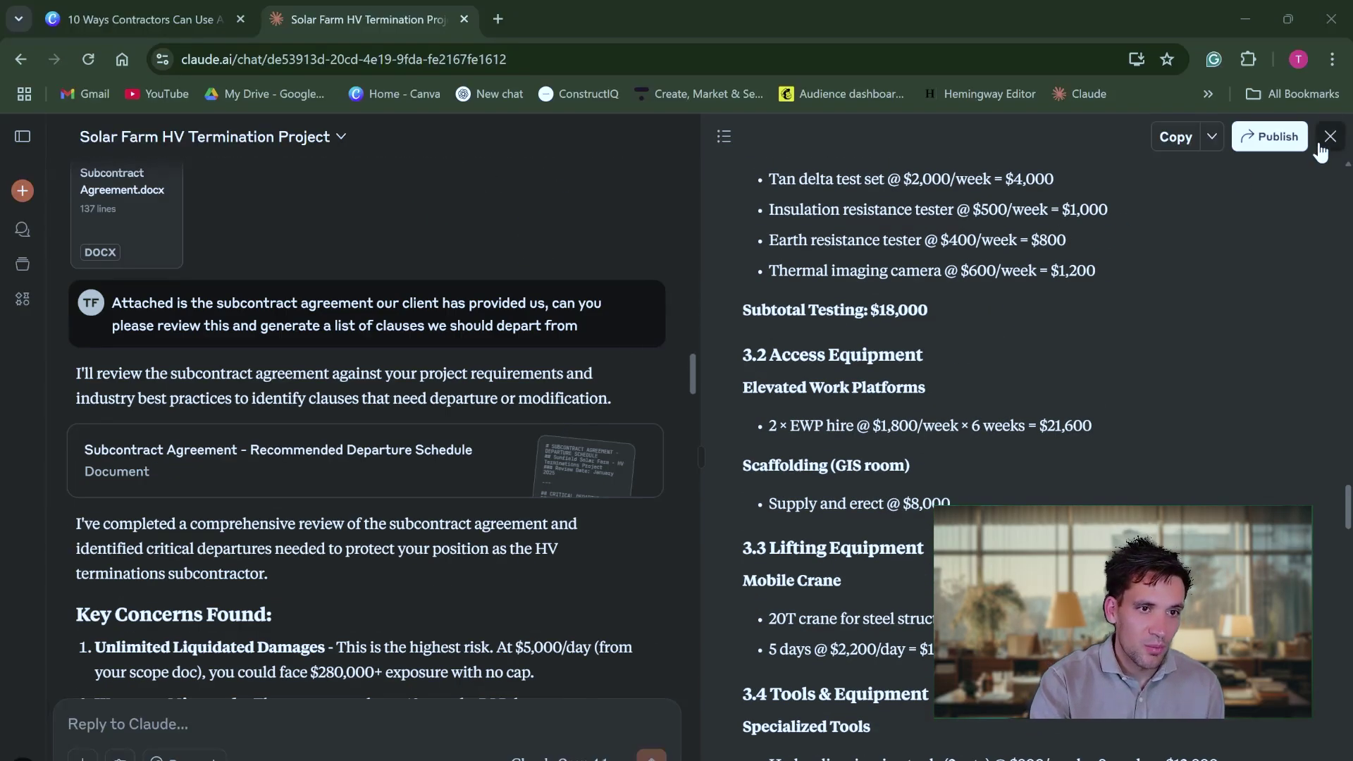
Replace the cost estimate with the Recommended Departure Schedule, showing Clause 3: Subcontract Sum
{"action": "left_click", "coordinate": [1331, 137]}
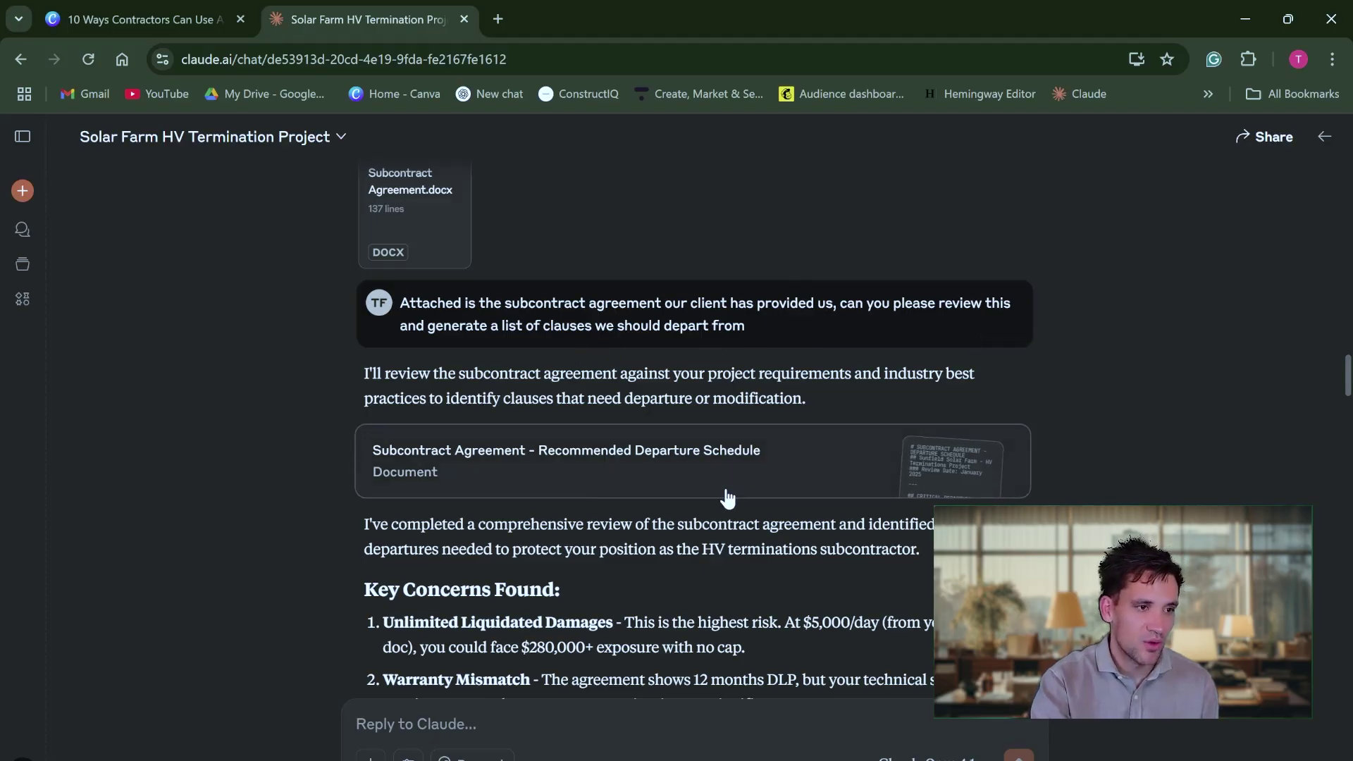
{"action": "left_click", "coordinate": [713, 474]}
{"action": "scroll", "coordinate": [1004, 464], "scroll_direction": "up", "scroll_amount": 15}
{"action": "scroll", "coordinate": [1005, 463], "scroll_direction": "up", "scroll_amount": 10}
Highlight the Critical Departures heading, Clause 3 lump-sum wording, client-delay and provisional-sums issues
{"action": "left_click_drag", "start_coordinate": [1349, 431], "coordinate": [1349, 202]}
{"action": "scroll", "coordinate": [1022, 437], "scroll_direction": "down", "scroll_amount": 1}
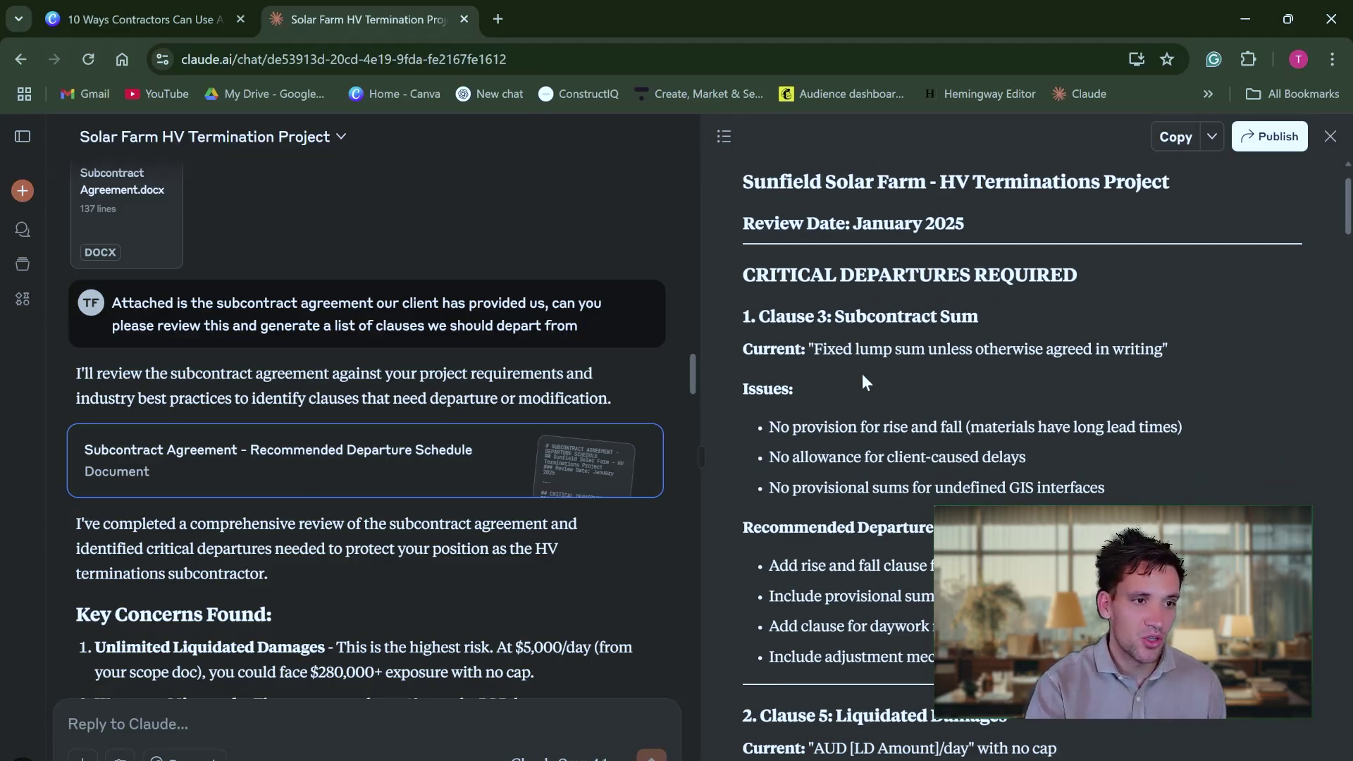
{"action": "left_click_drag", "start_coordinate": [770, 275], "coordinate": [1038, 276]}
{"action": "left_click_drag", "start_coordinate": [819, 317], "coordinate": [966, 332]}
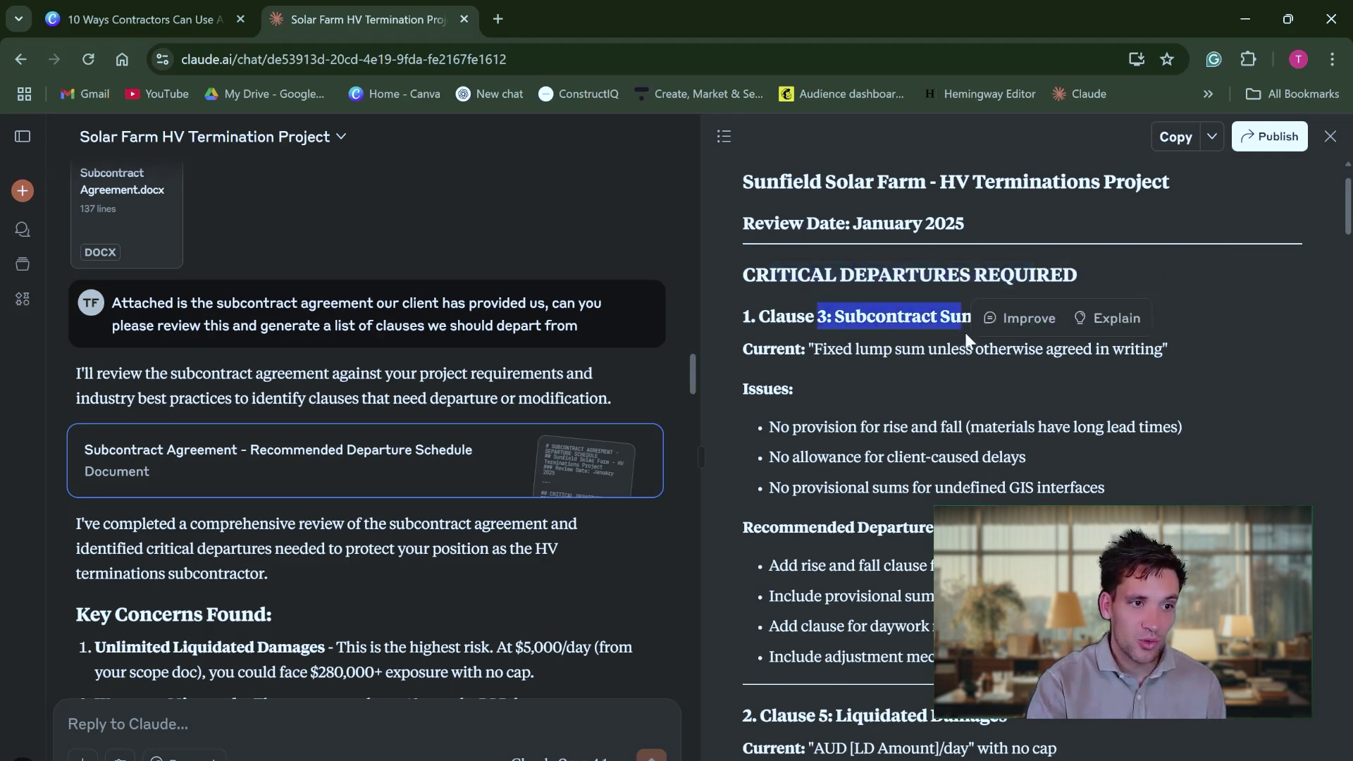
{"action": "left_click", "coordinate": [908, 380]}
{"action": "left_click_drag", "start_coordinate": [827, 348], "coordinate": [994, 350]}
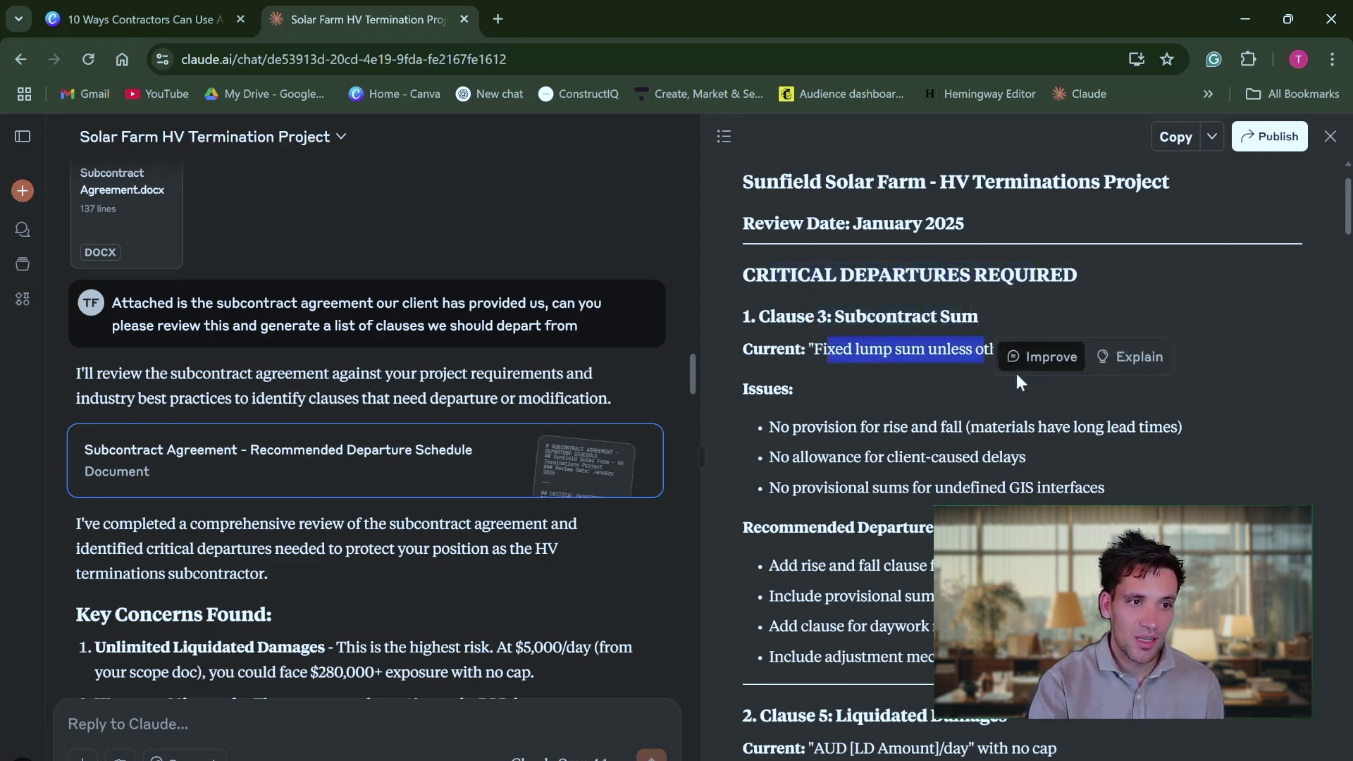
{"action": "left_click", "coordinate": [1092, 375]}
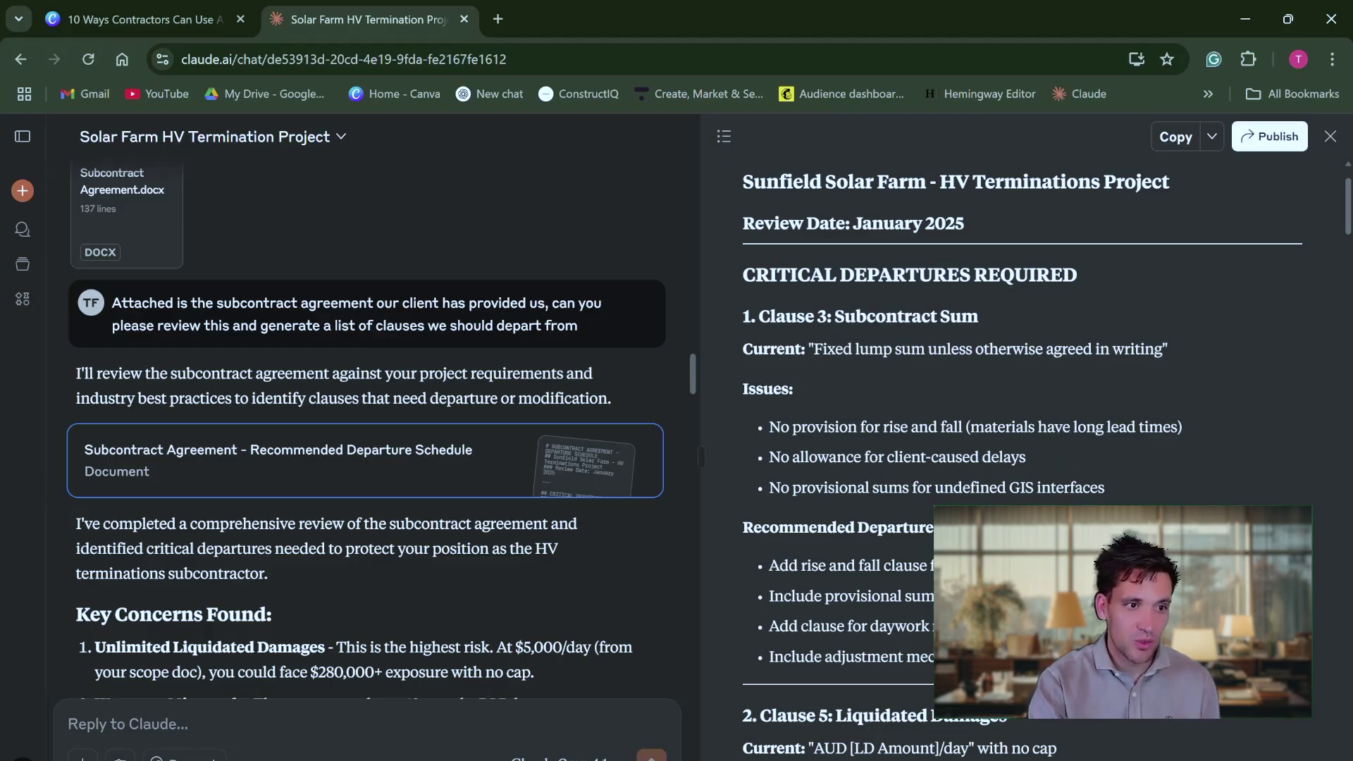
{"action": "left_click_drag", "start_coordinate": [791, 458], "coordinate": [929, 468]}
{"action": "left_click", "coordinate": [1085, 465]}
{"action": "left_click_drag", "start_coordinate": [793, 488], "coordinate": [907, 494]}
{"action": "left_click", "coordinate": [907, 493]}
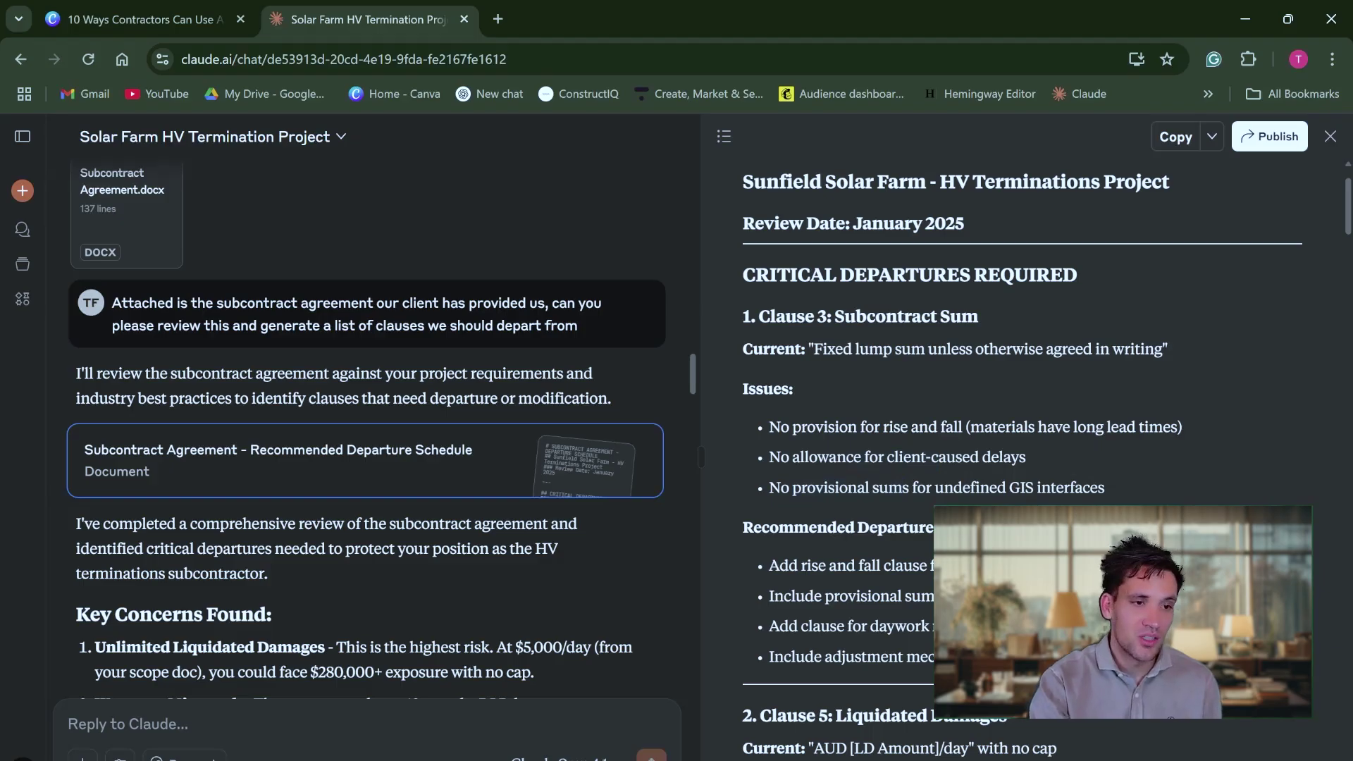
Scroll the chat to the Gantt-chart schedule reply with its 42-day critical path
{"action": "scroll", "coordinate": [784, 478], "scroll_direction": "down", "scroll_amount": 1}
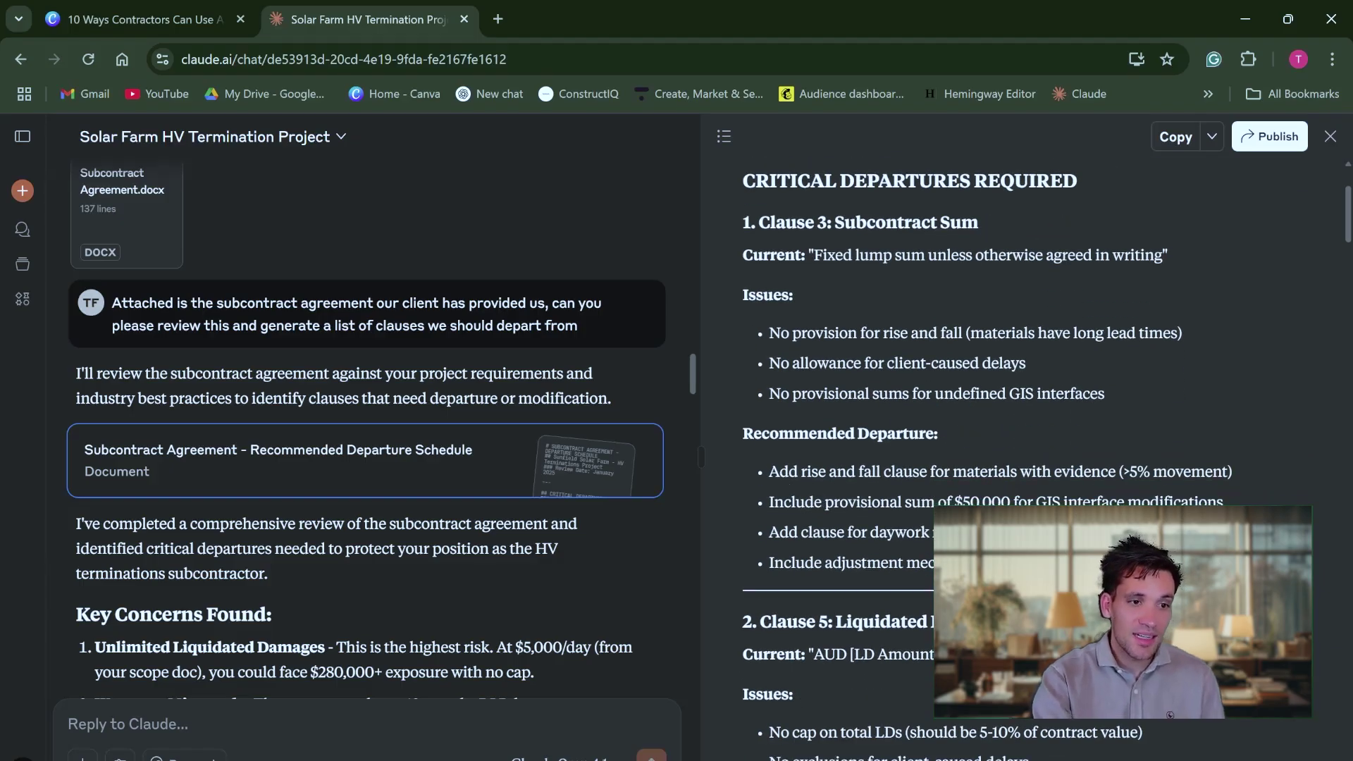
{"action": "scroll", "coordinate": [895, 495], "scroll_direction": "down", "scroll_amount": 8}
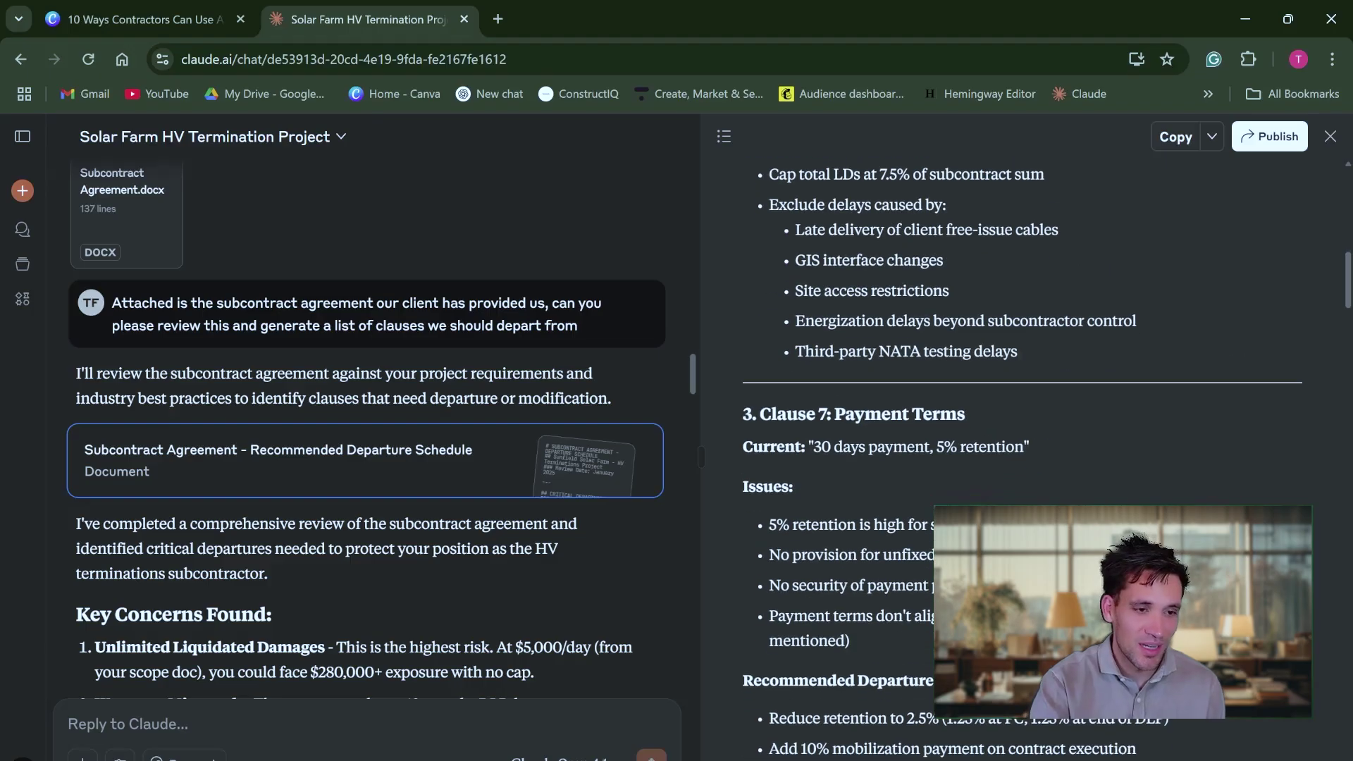
{"action": "scroll", "coordinate": [895, 495], "scroll_direction": "up", "scroll_amount": 5}
{"action": "scroll", "coordinate": [1022, 458], "scroll_direction": "down", "scroll_amount": 5}
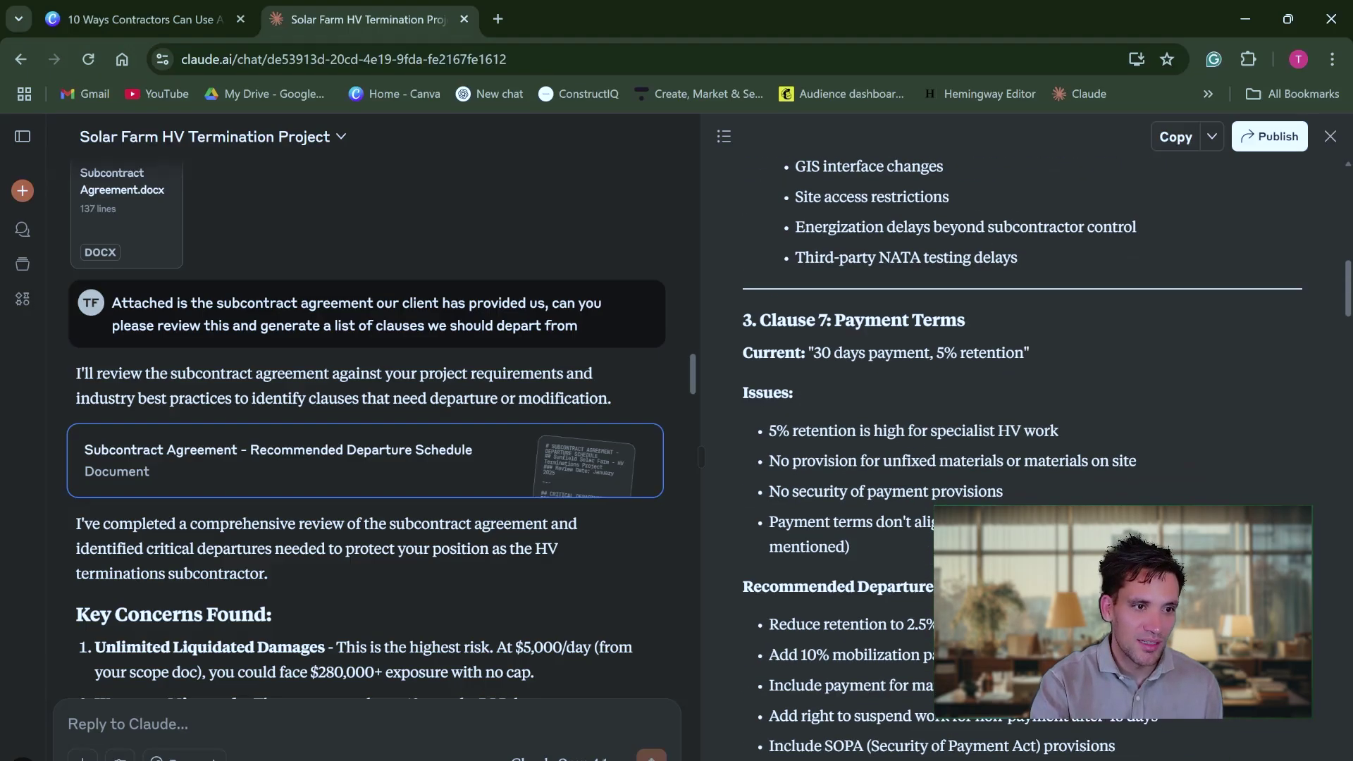
{"action": "scroll", "coordinate": [917, 414], "scroll_direction": "down", "scroll_amount": 5}
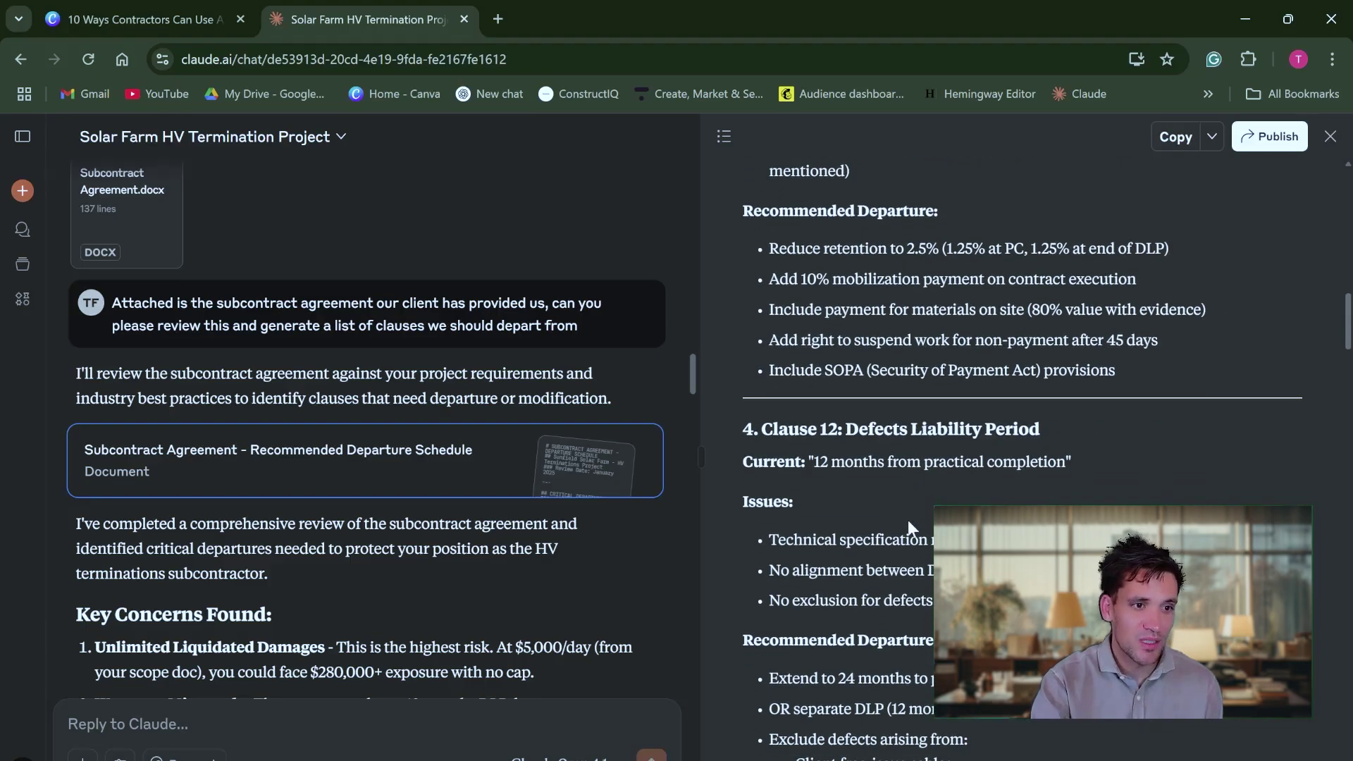
{"action": "scroll", "coordinate": [907, 536], "scroll_direction": "down", "scroll_amount": 4}
{"action": "scroll", "coordinate": [906, 543], "scroll_direction": "down", "scroll_amount": 4}
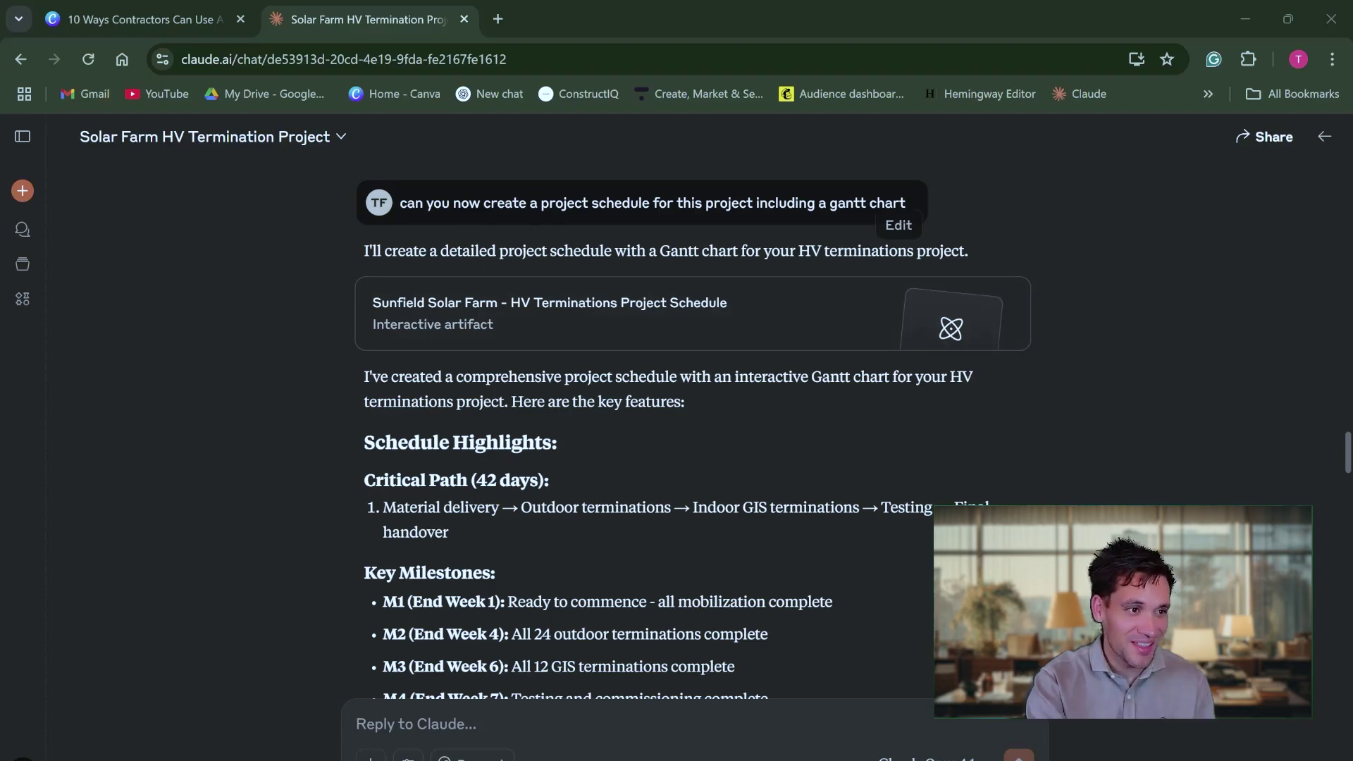
Open the project schedule Gantt chart and give it more width than the chat
{"action": "left_click_drag", "start_coordinate": [407, 203], "coordinate": [846, 203]}
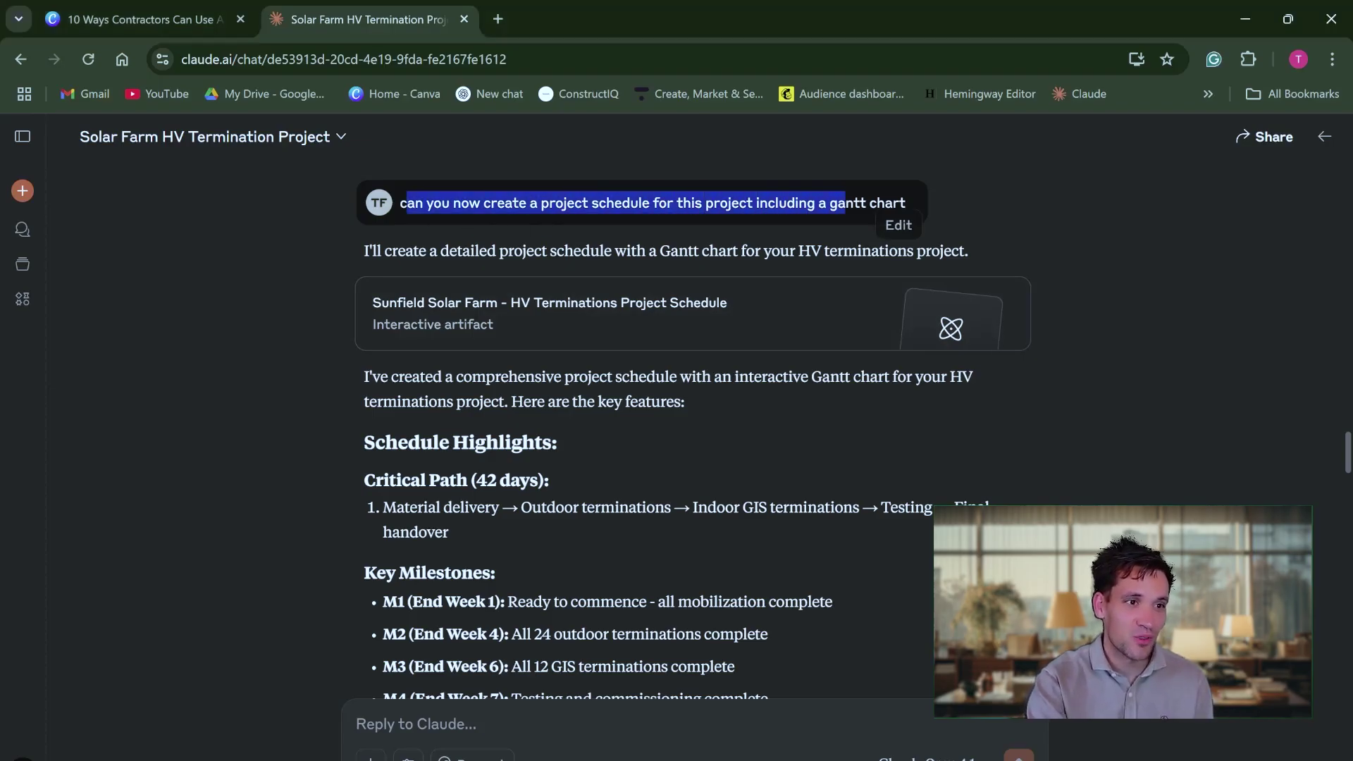
{"action": "left_click", "coordinate": [702, 328]}
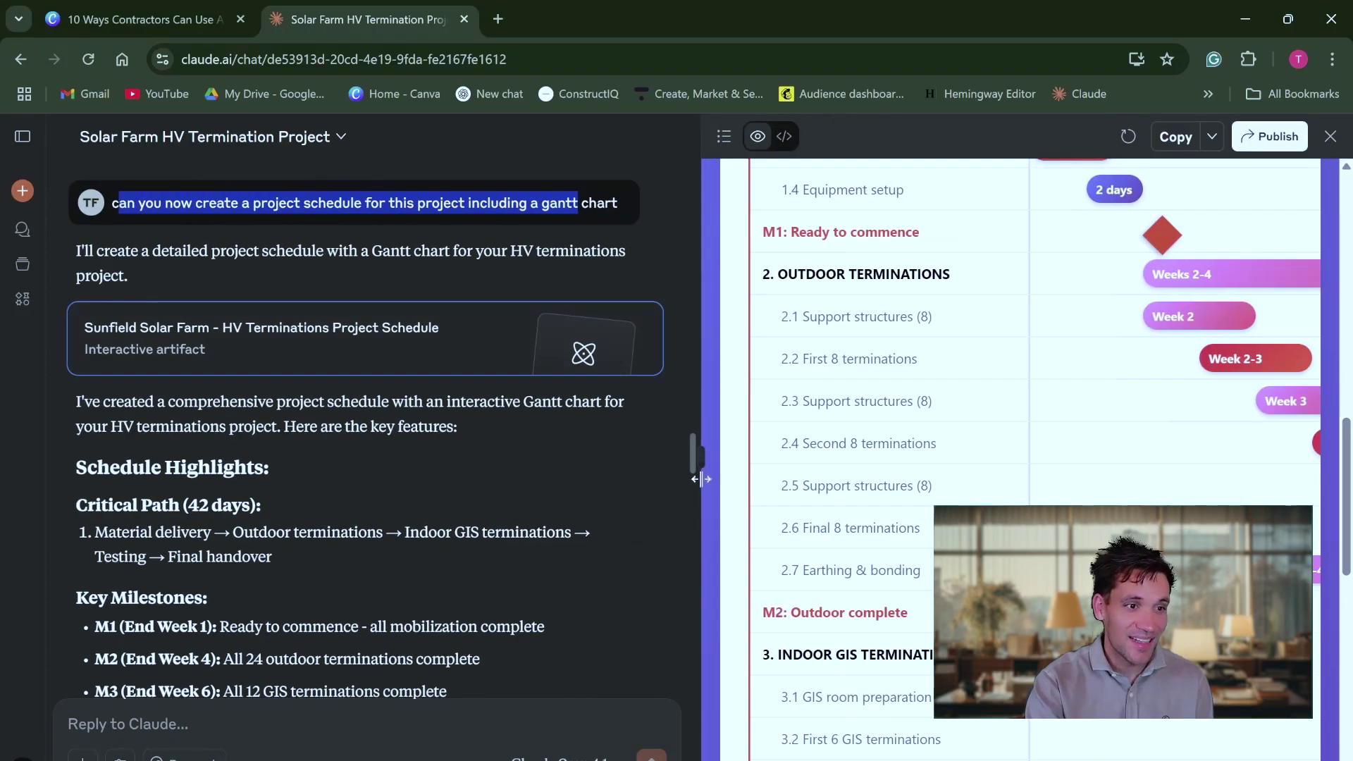
{"action": "left_click_drag", "start_coordinate": [697, 451], "coordinate": [437, 457]}
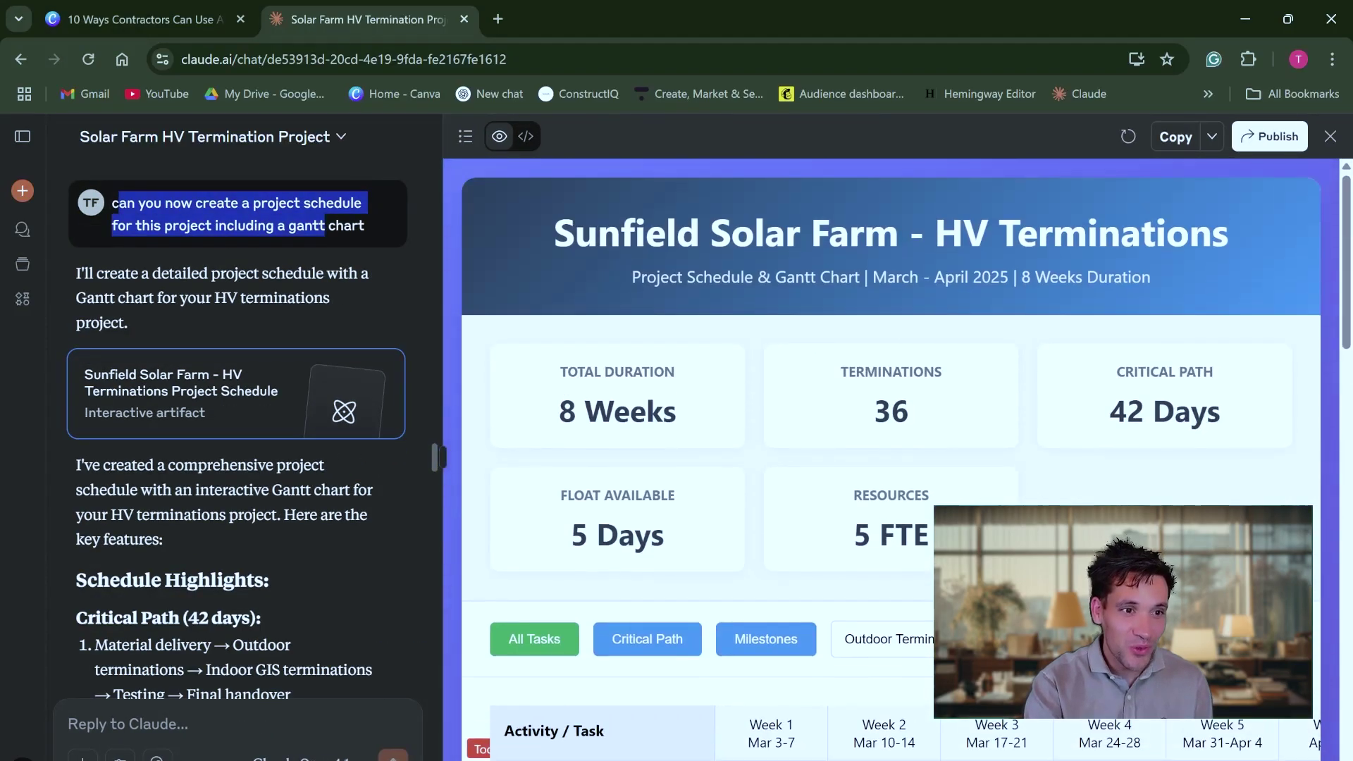
Scroll through the Gantt chart from the summary cards down to the handover rows
{"action": "scroll", "coordinate": [1025, 491], "scroll_direction": "down", "scroll_amount": 3}
{"action": "scroll", "coordinate": [1025, 492], "scroll_direction": "down", "scroll_amount": 3}
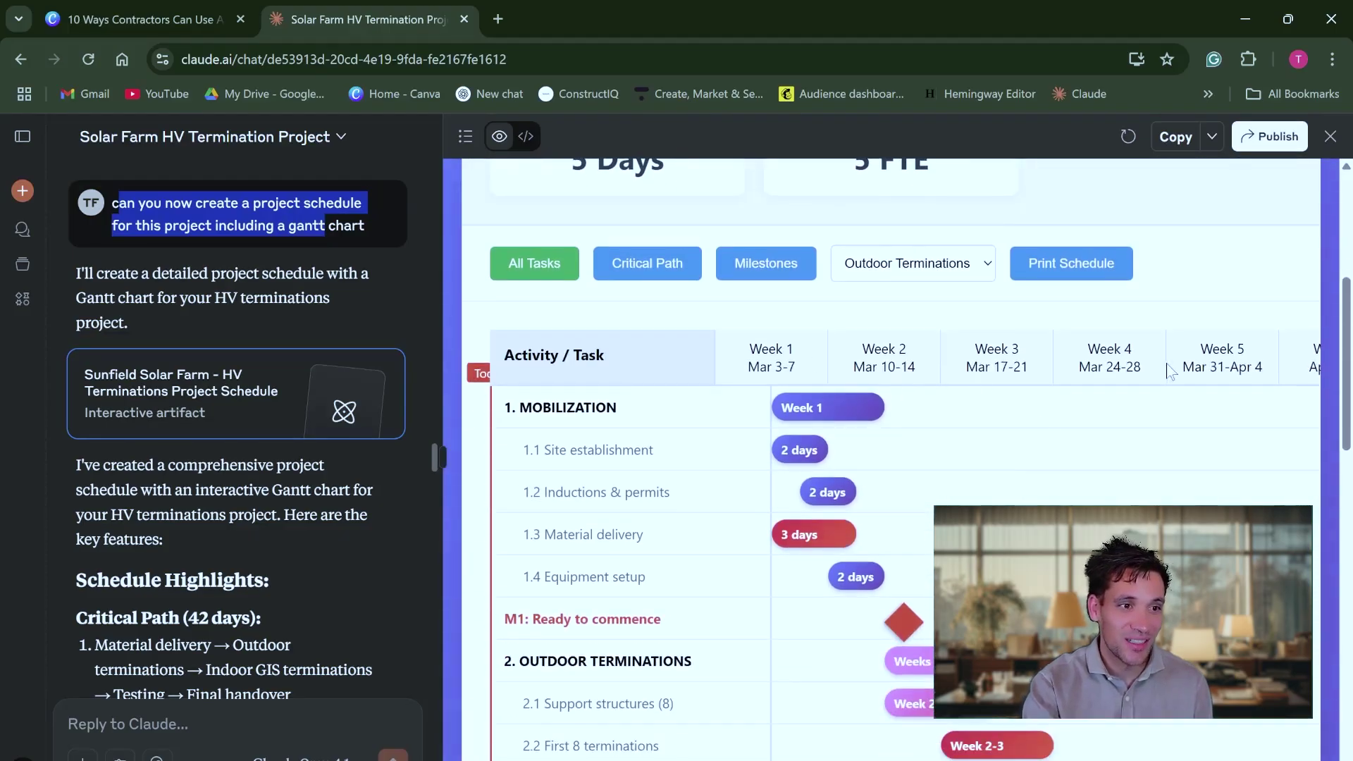
{"action": "scroll", "coordinate": [1069, 475], "scroll_direction": "up", "scroll_amount": 1}
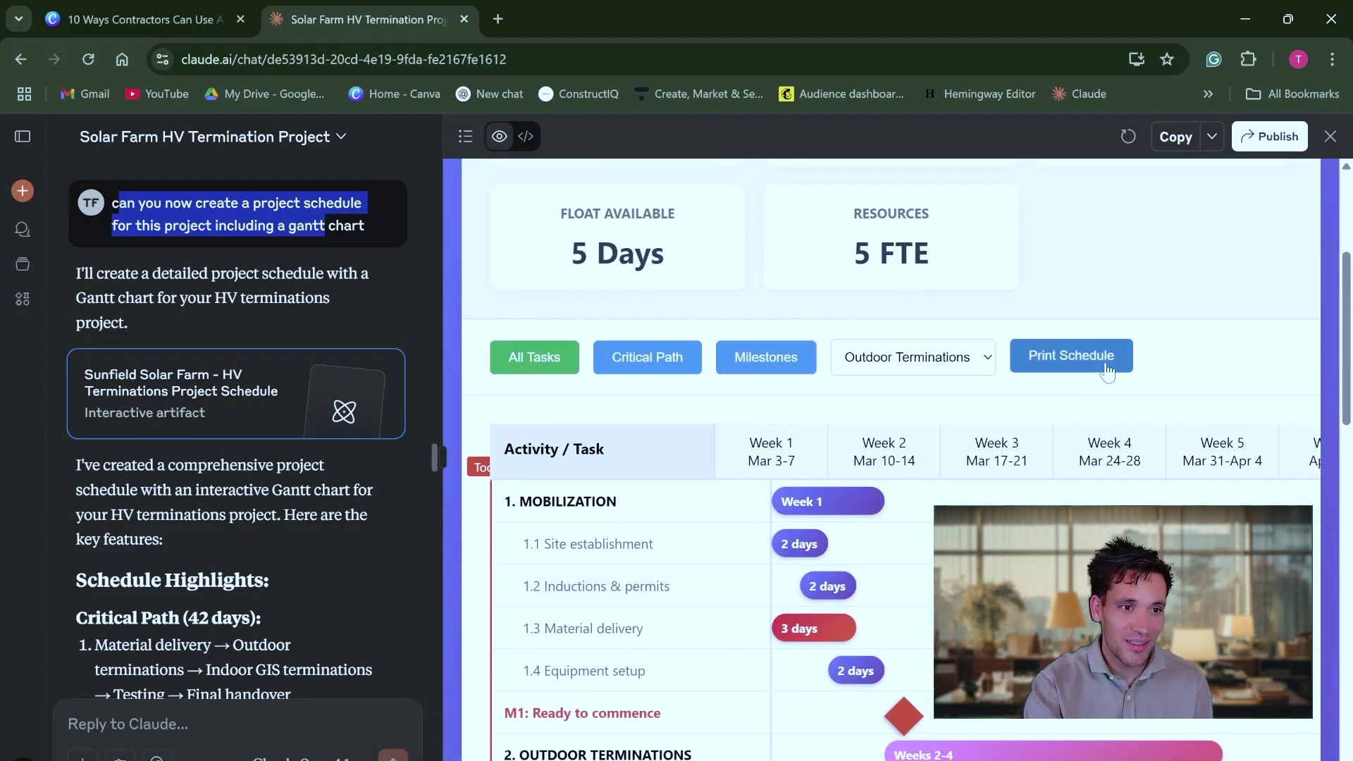
{"action": "scroll", "coordinate": [1107, 423], "scroll_direction": "down", "scroll_amount": 3}
{"action": "scroll", "coordinate": [1086, 493], "scroll_direction": "up", "scroll_amount": 2}
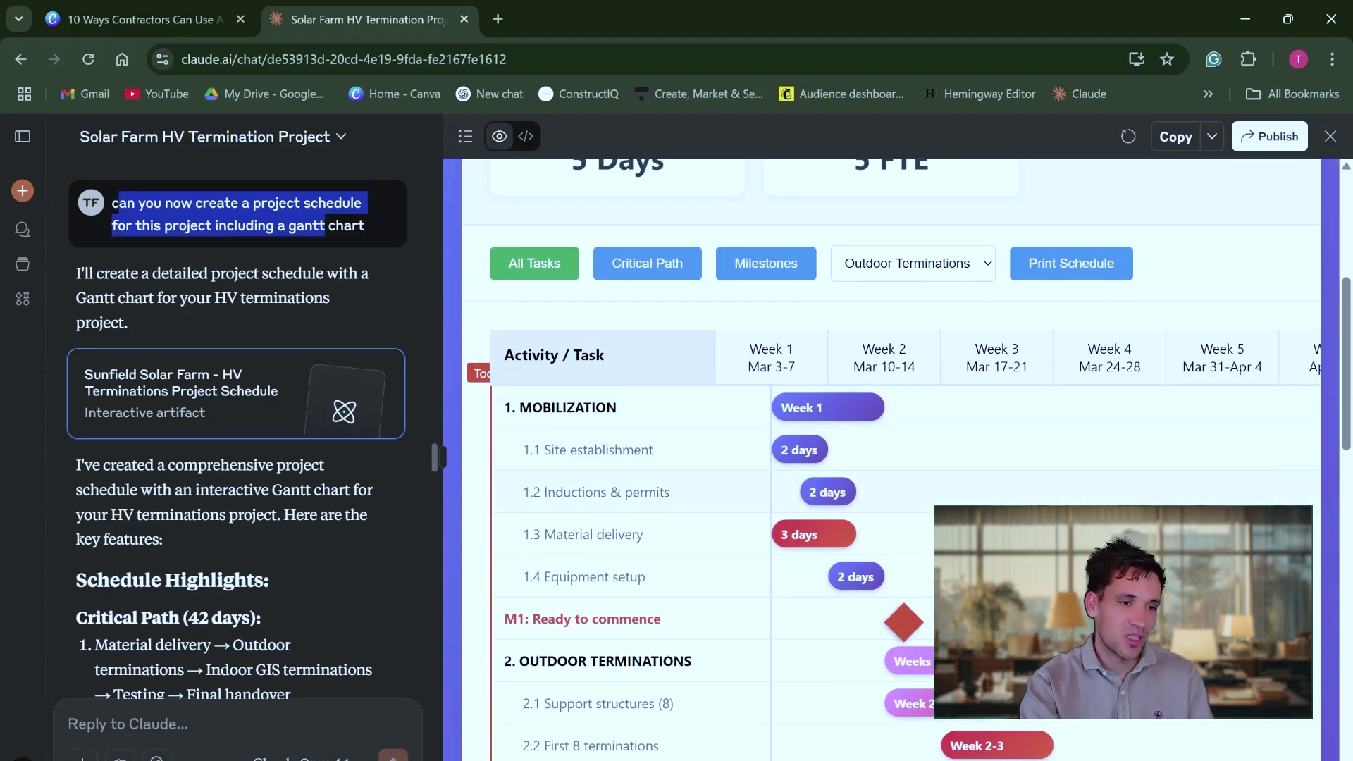
{"action": "scroll", "coordinate": [703, 498], "scroll_direction": "down", "scroll_amount": 2}
{"action": "scroll", "coordinate": [740, 498], "scroll_direction": "down", "scroll_amount": 10}
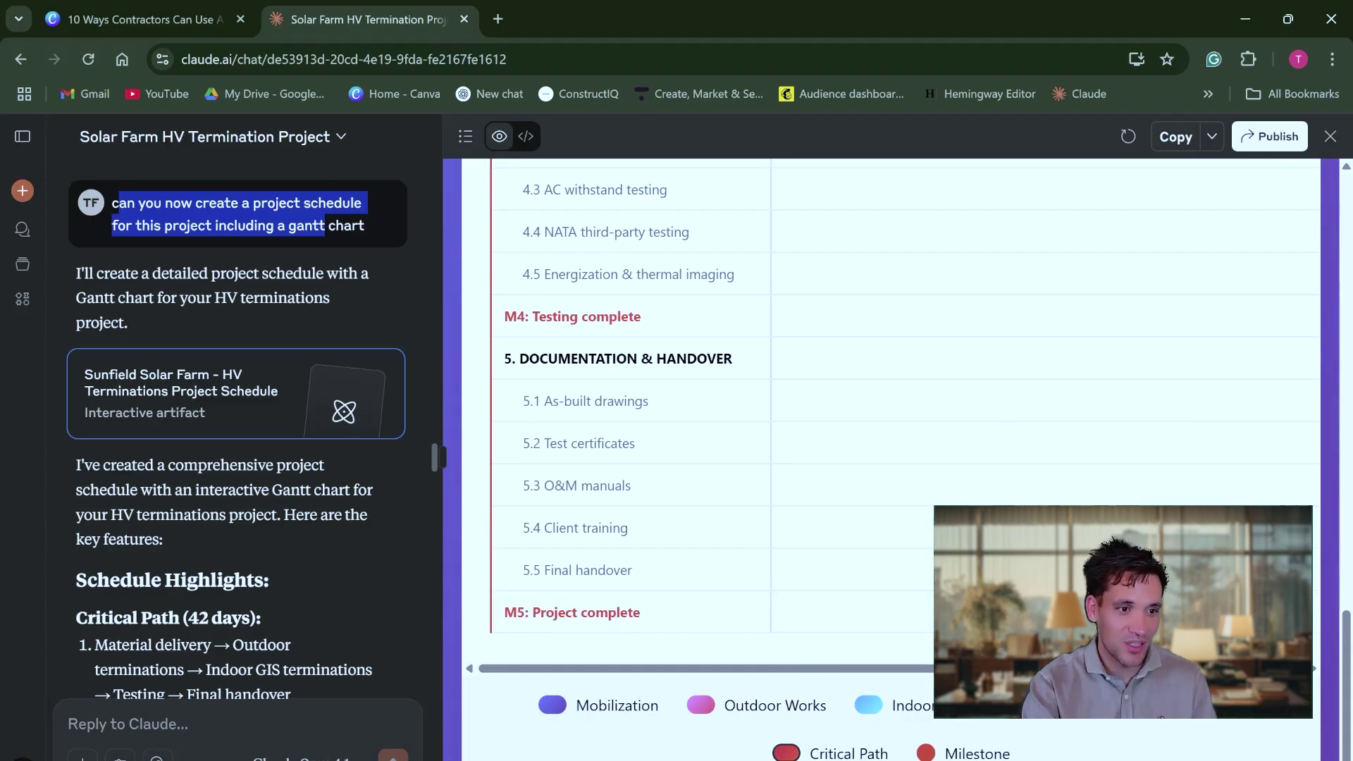
{"action": "scroll", "coordinate": [768, 619], "scroll_direction": "up", "scroll_amount": 12}
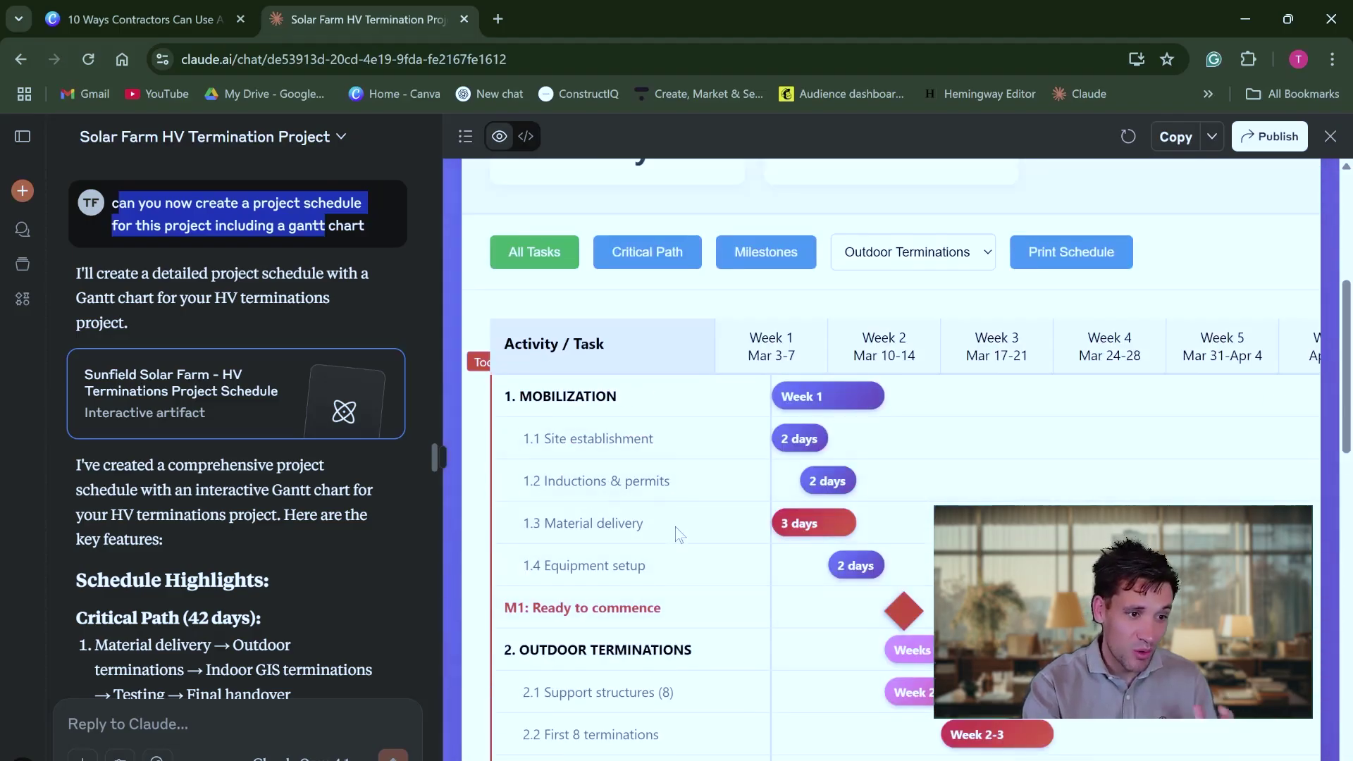
{"action": "scroll", "coordinate": [676, 528], "scroll_direction": "down", "scroll_amount": 5}
{"action": "scroll", "coordinate": [677, 627], "scroll_direction": "down", "scroll_amount": 5}
{"action": "scroll", "coordinate": [680, 627], "scroll_direction": "up", "scroll_amount": 8}
{"action": "scroll", "coordinate": [928, 608], "scroll_direction": "up", "scroll_amount": 8}
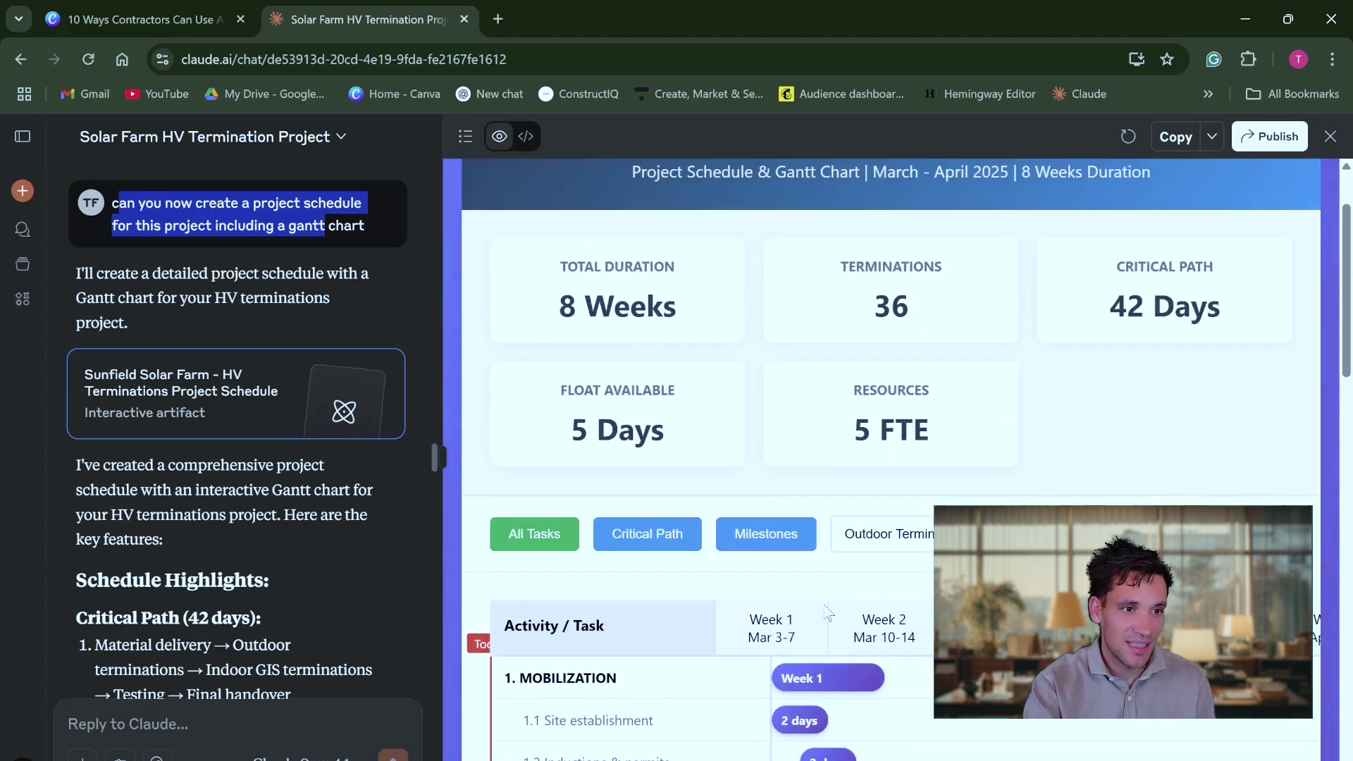
{"action": "scroll", "coordinate": [928, 607], "scroll_direction": "down", "scroll_amount": 4}
Filter the Gantt chart to Mobilization, Indoor GIS, then Handover, then back to All Phases
{"action": "left_click", "coordinate": [986, 352]}
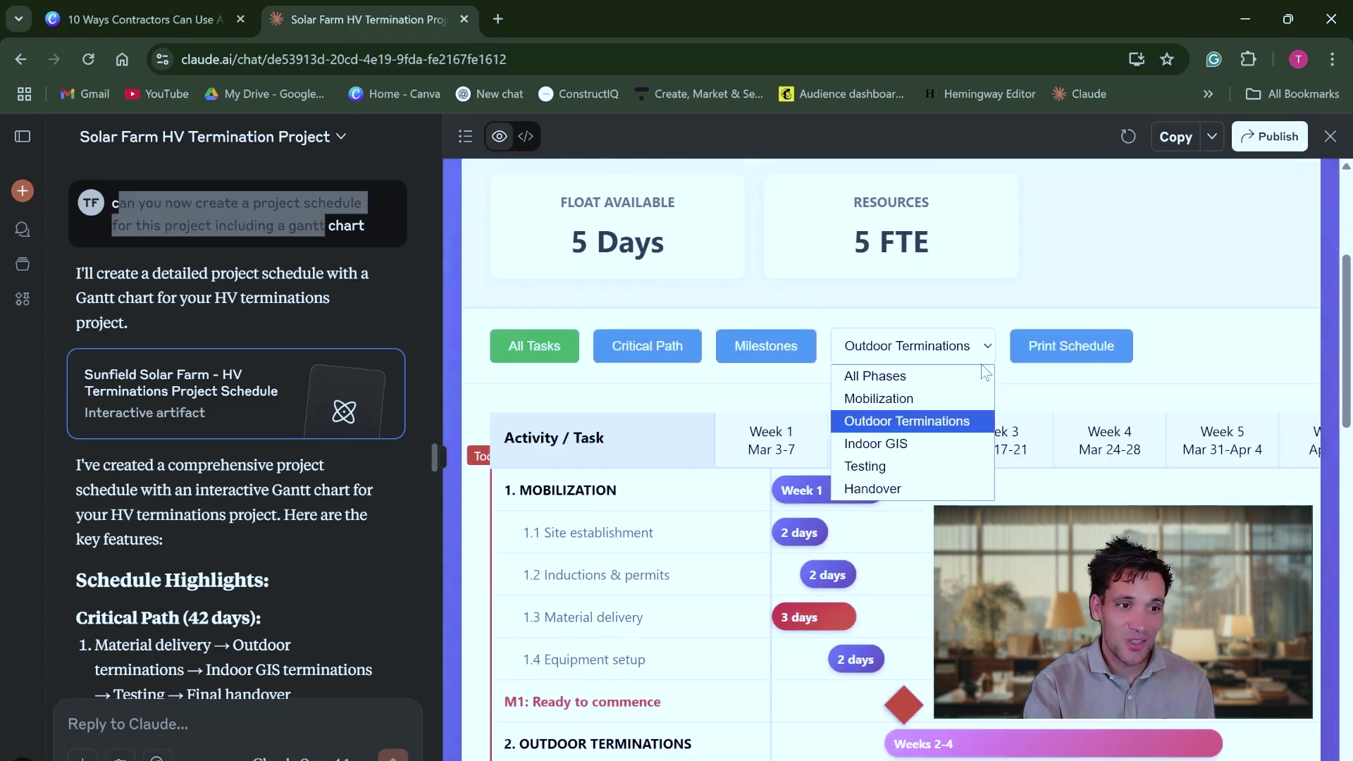
{"action": "left_click", "coordinate": [914, 399]}
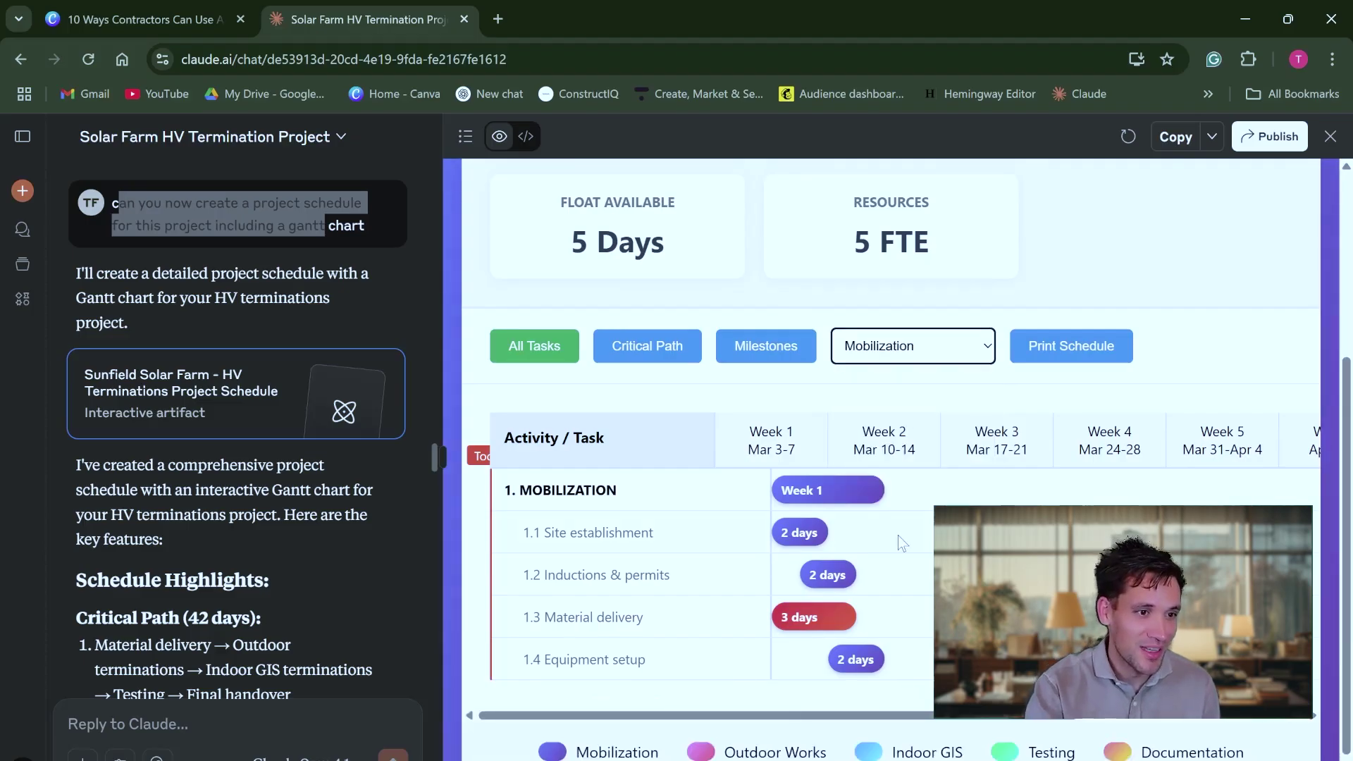
{"action": "left_click", "coordinate": [959, 314]}
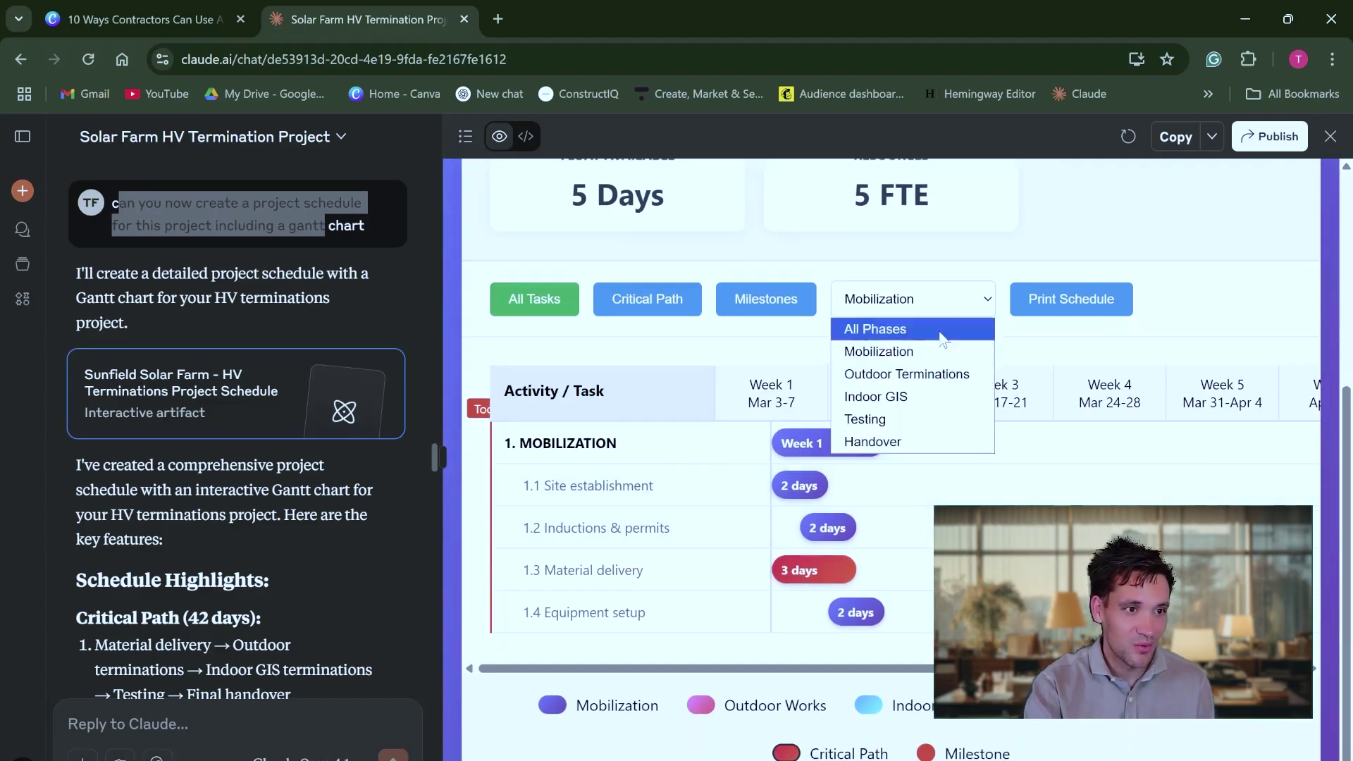
{"action": "left_click", "coordinate": [938, 393]}
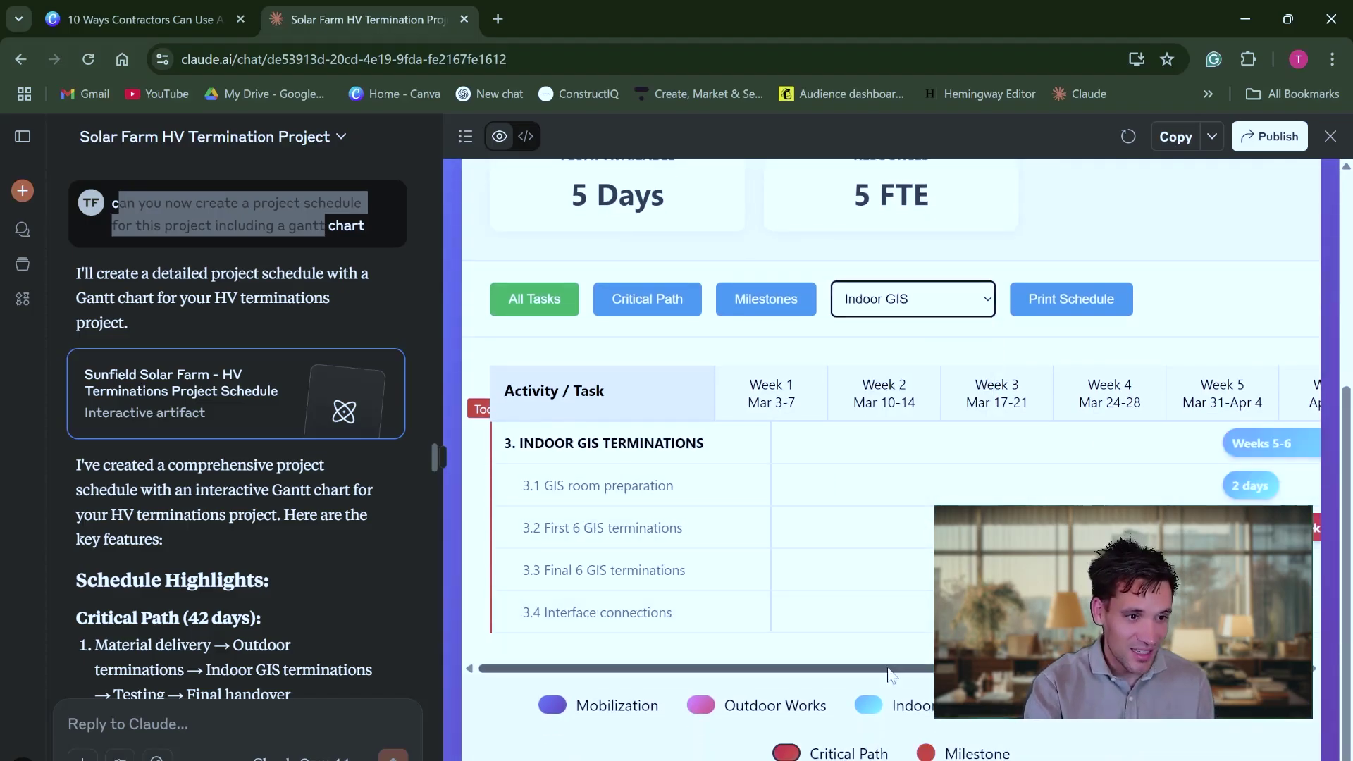
{"action": "scroll", "coordinate": [895, 564], "scroll_direction": "right", "scroll_amount": 2}
{"action": "scroll", "coordinate": [909, 459], "scroll_direction": "left", "scroll_amount": 2}
{"action": "left_click", "coordinate": [966, 301]}
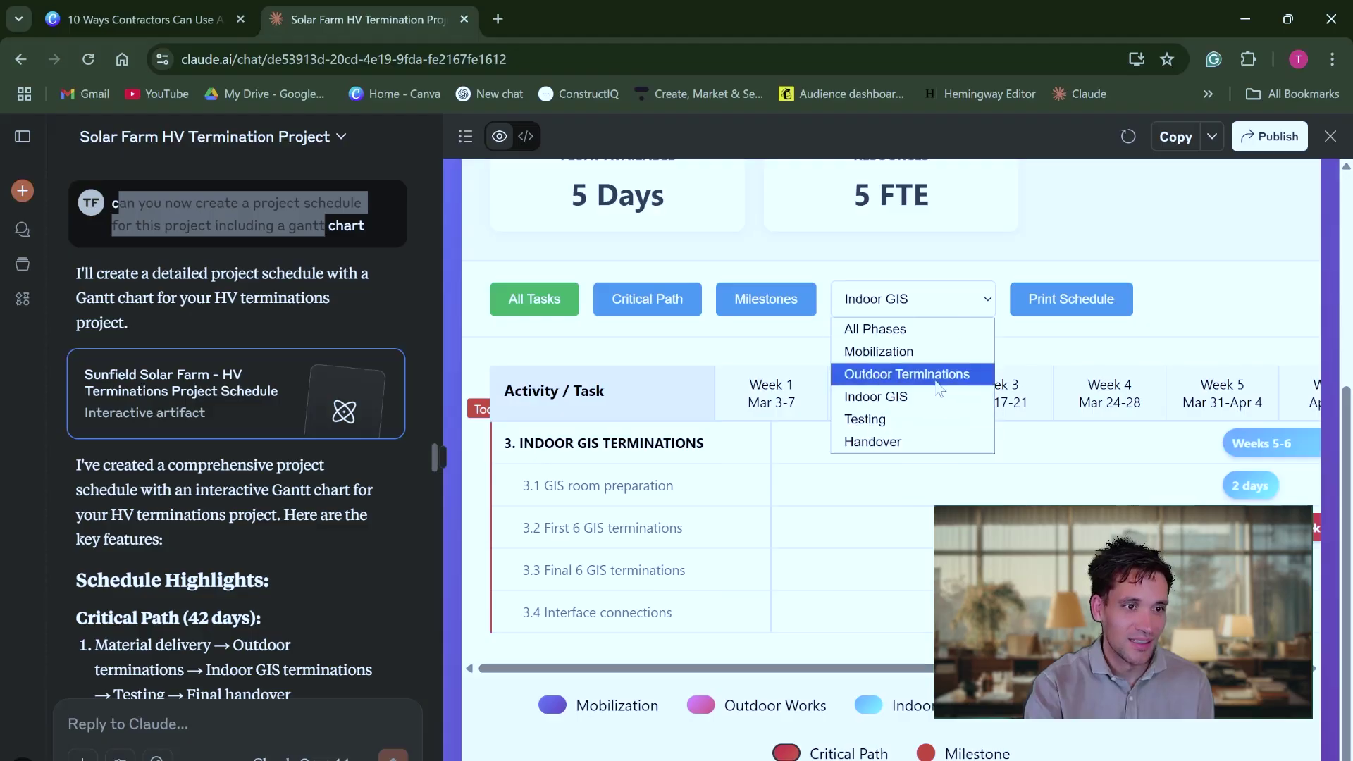
{"action": "left_click", "coordinate": [915, 443]}
{"action": "left_click", "coordinate": [957, 308]}
{"action": "left_click", "coordinate": [856, 328]}
Switch the chart between Critical Path and the M1–M5 Milestones views
{"action": "left_click", "coordinate": [647, 299]}
{"action": "scroll", "coordinate": [662, 353], "scroll_direction": "down", "scroll_amount": 3}
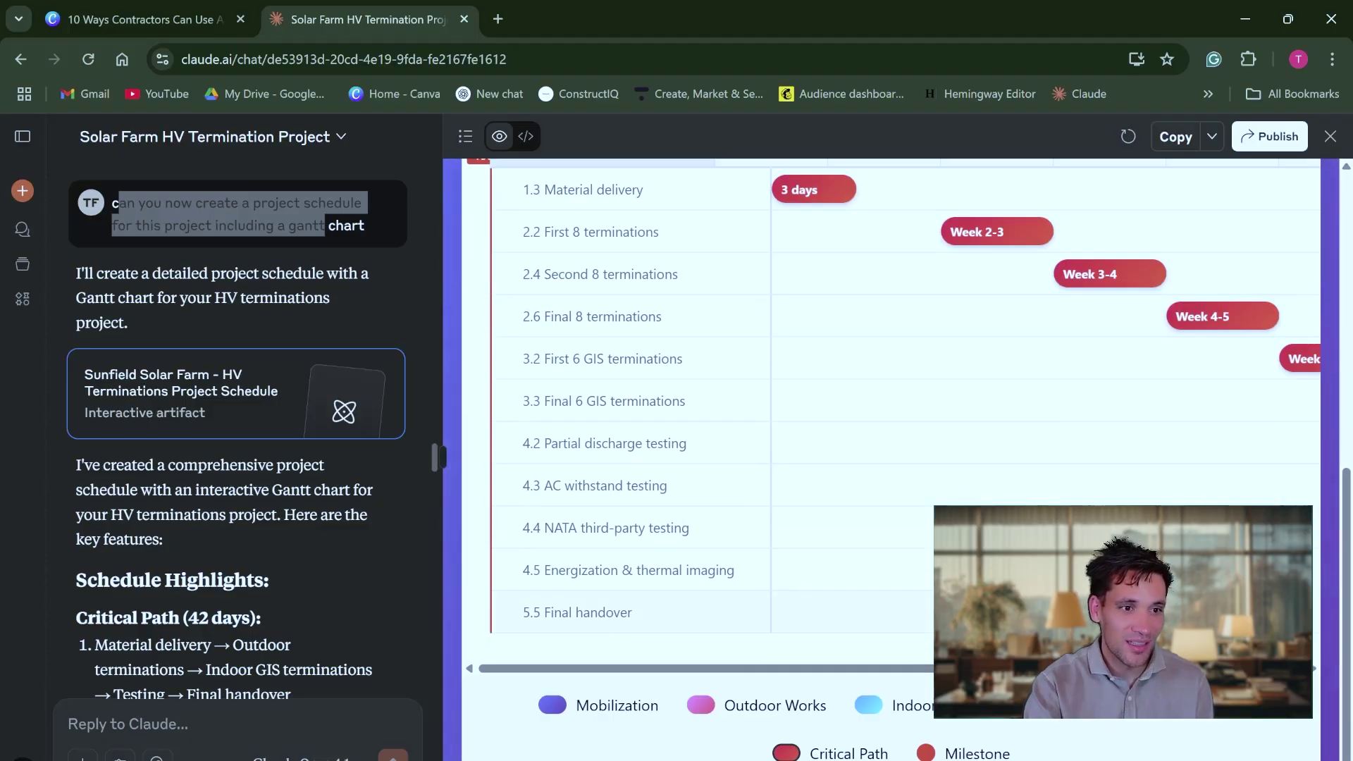
{"action": "scroll", "coordinate": [669, 432], "scroll_direction": "up", "scroll_amount": 5}
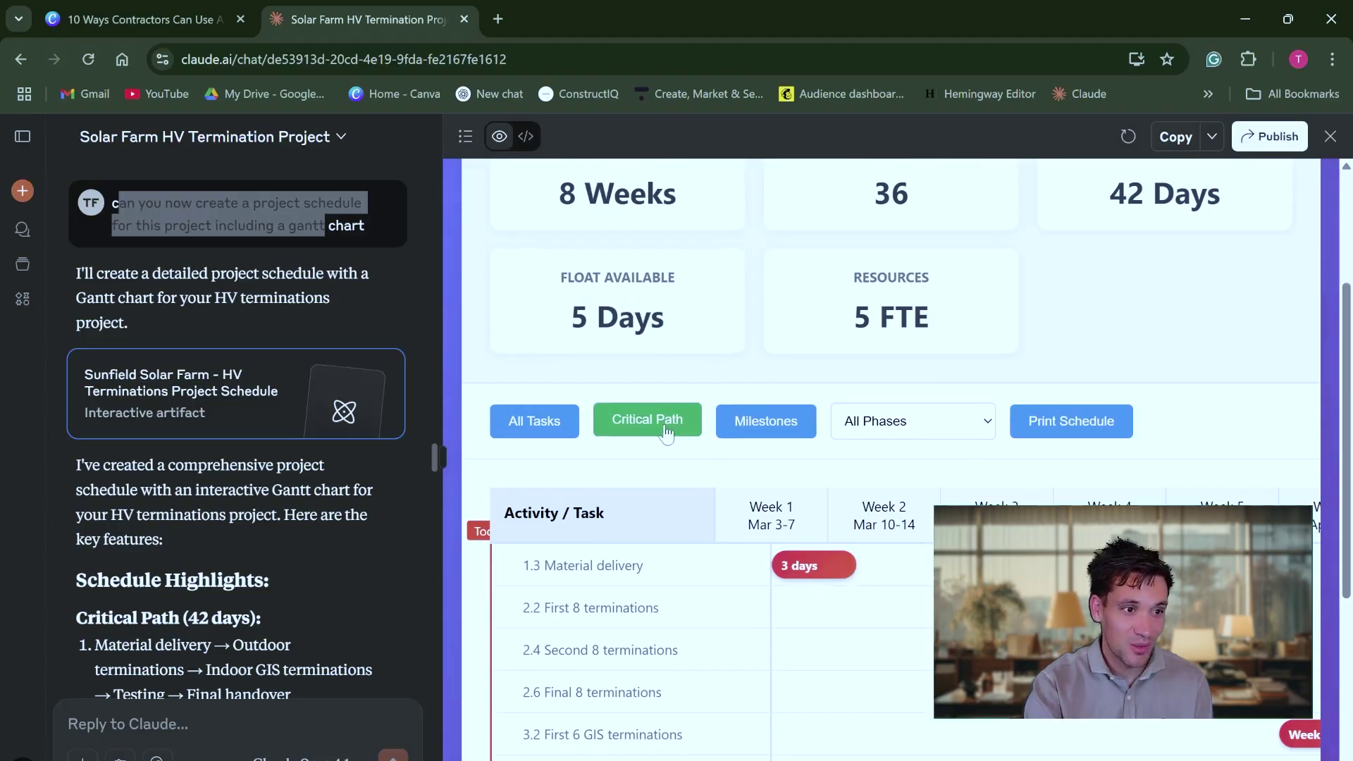
{"action": "left_click", "coordinate": [765, 421]}
{"action": "scroll", "coordinate": [647, 352], "scroll_direction": "down", "scroll_amount": 2}
{"action": "left_click", "coordinate": [648, 298]}
{"action": "scroll", "coordinate": [1147, 326], "scroll_direction": "up", "scroll_amount": 5}
{"action": "scroll", "coordinate": [1148, 327], "scroll_direction": "down", "scroll_amount": 3}
{"action": "scroll", "coordinate": [1147, 327], "scroll_direction": "up", "scroll_amount": 3}
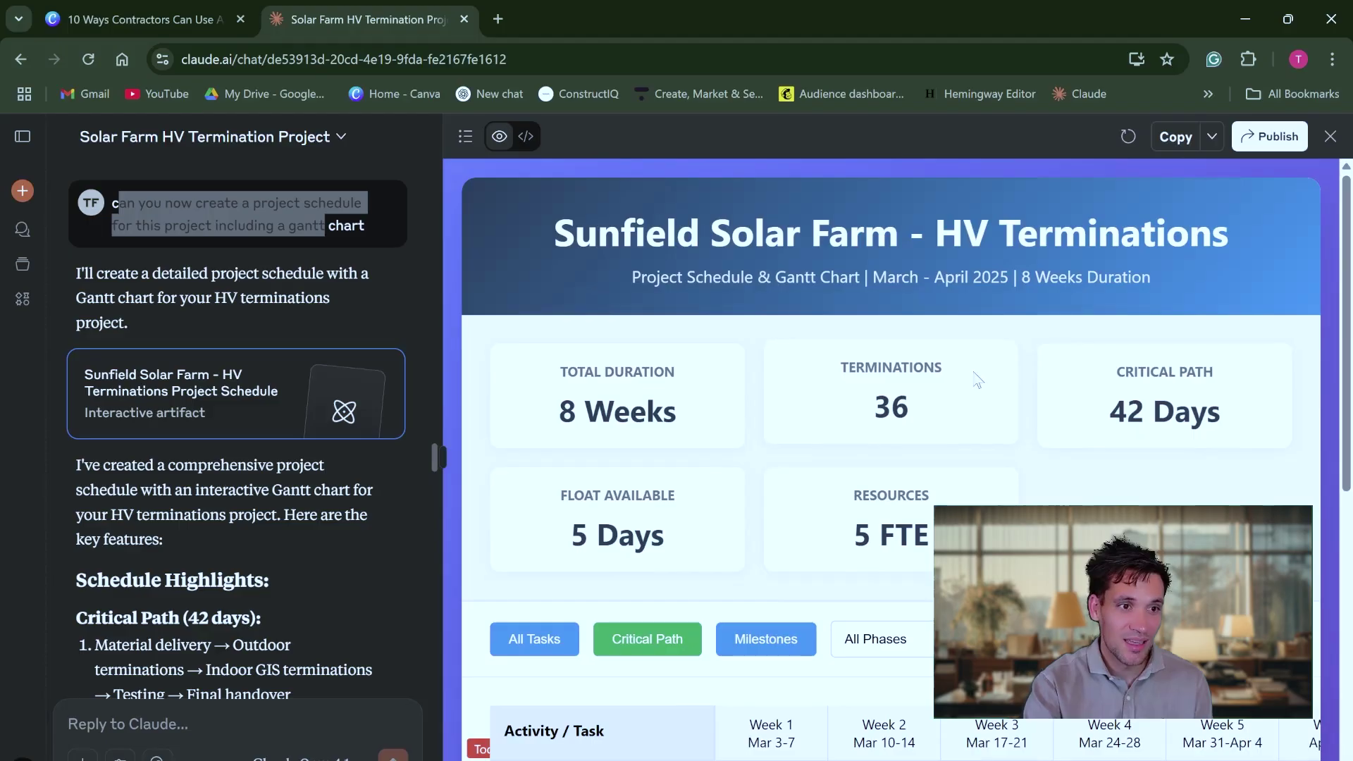
{"action": "scroll", "coordinate": [1140, 493], "scroll_direction": "down", "scroll_amount": 6}
{"action": "scroll", "coordinate": [973, 489], "scroll_direction": "down", "scroll_amount": 3}
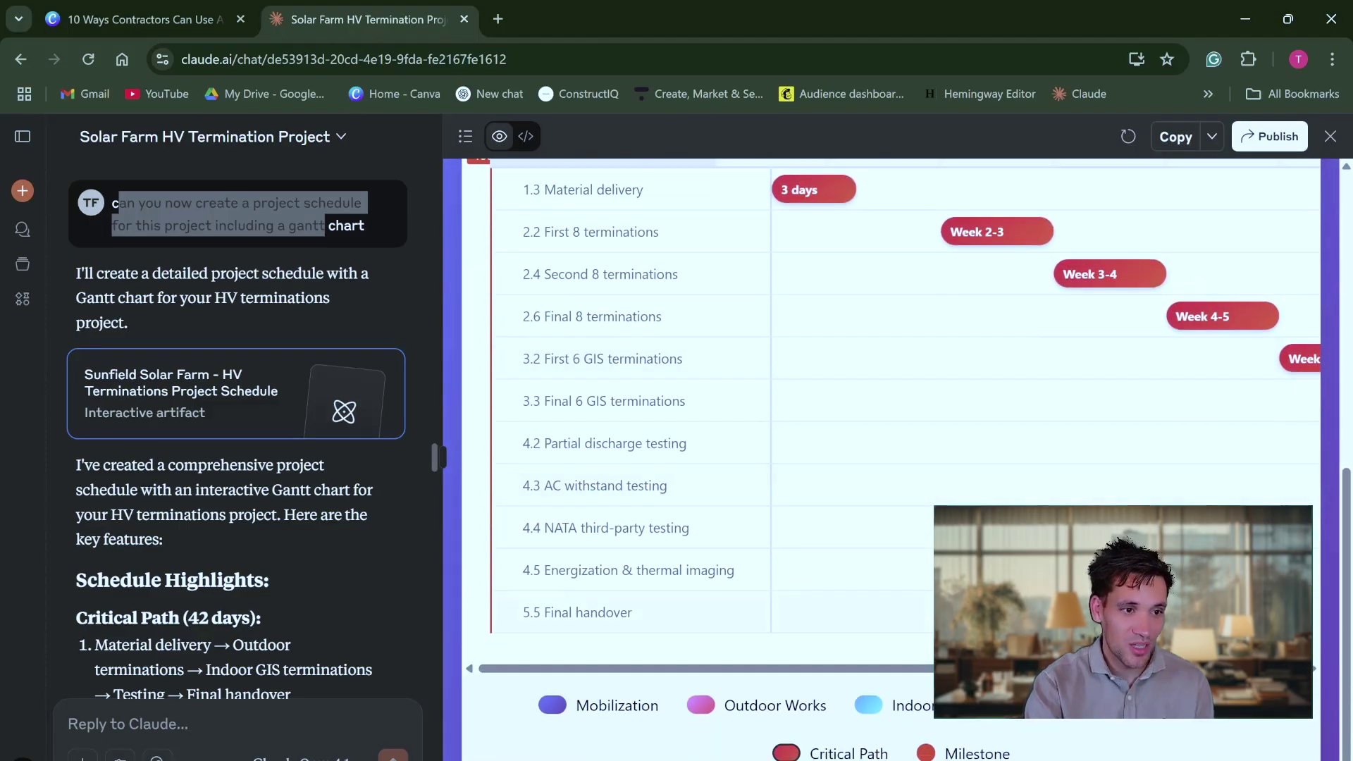
{"action": "scroll", "coordinate": [932, 598], "scroll_direction": "up", "scroll_amount": 2}
{"action": "scroll", "coordinate": [932, 598], "scroll_direction": "up", "scroll_amount": 1}
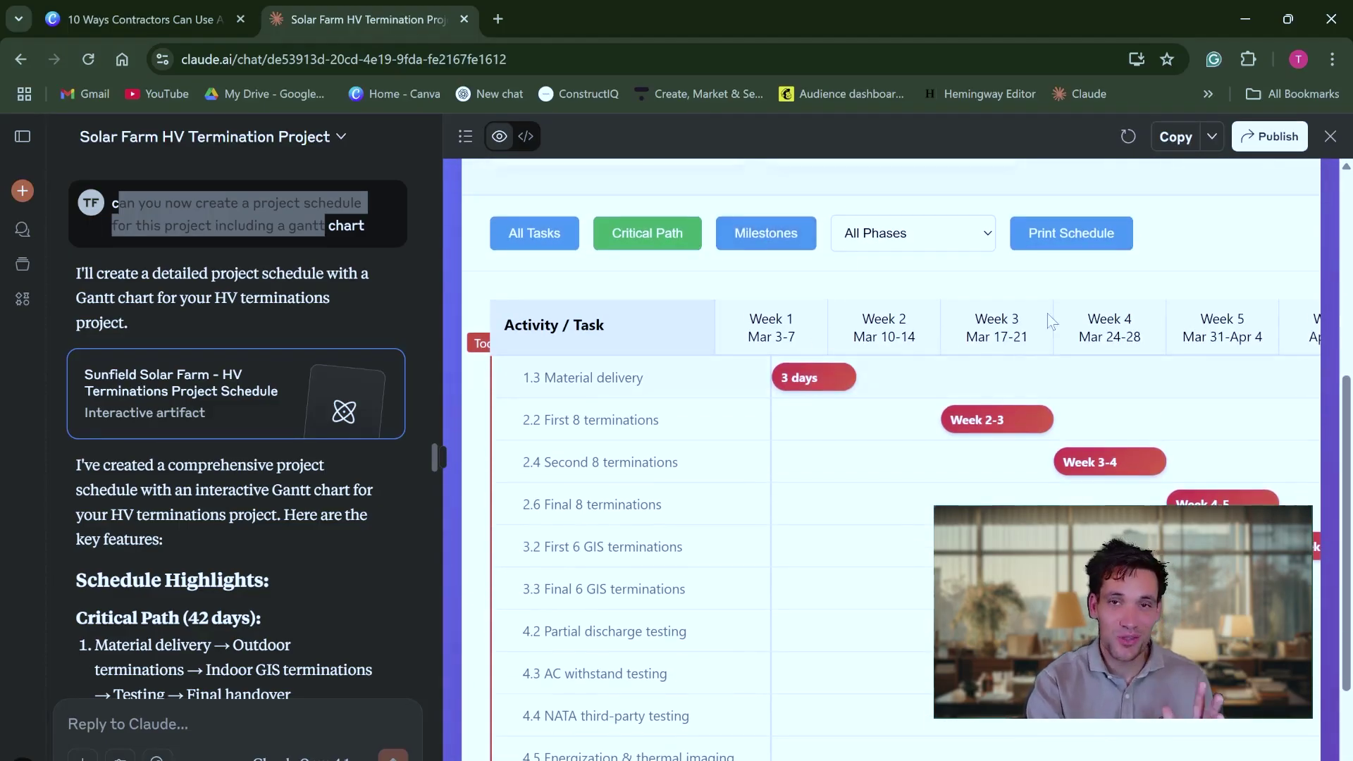
Restore All Phases and All Tasks, then widen the chat to the schedule reply's end
{"action": "left_click", "coordinate": [944, 236]}
{"action": "left_click", "coordinate": [857, 263]}
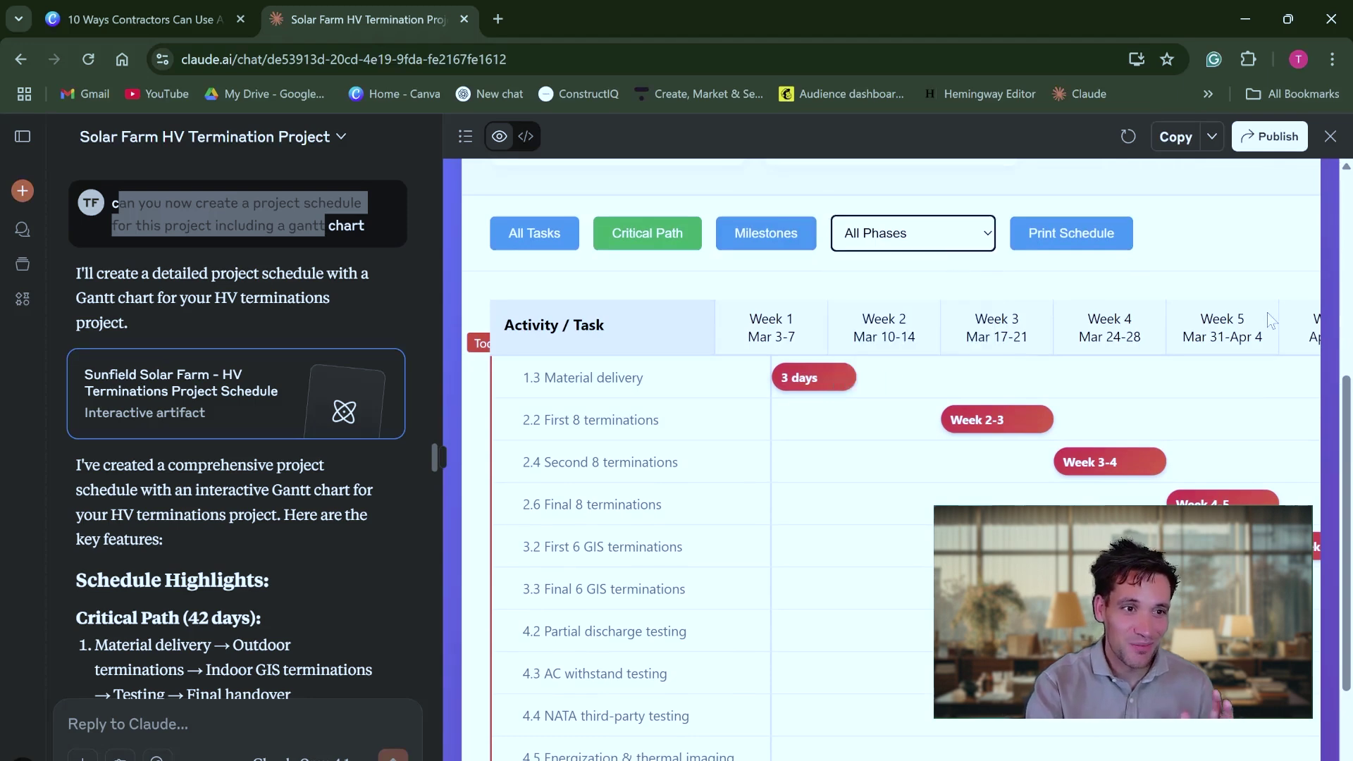
{"action": "left_click", "coordinate": [532, 233]}
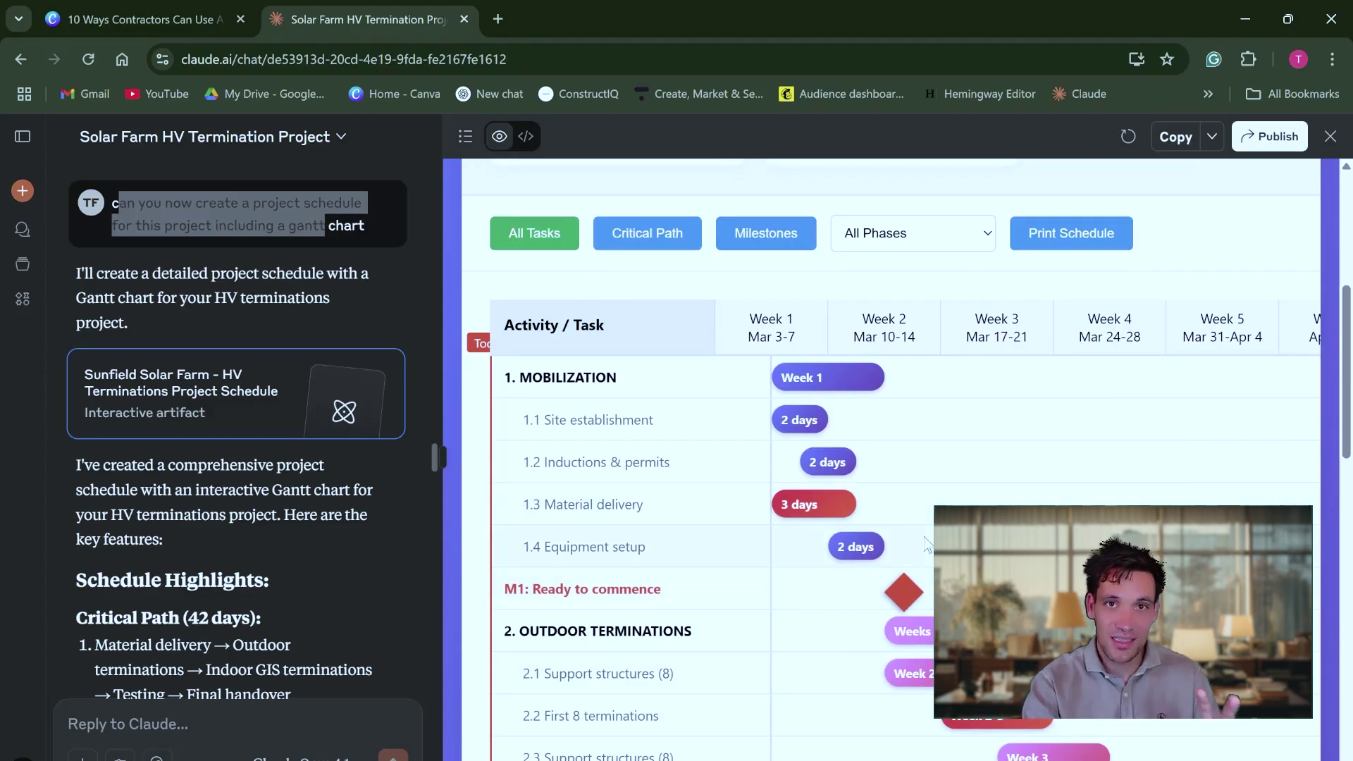
{"action": "scroll", "coordinate": [925, 543], "scroll_direction": "down", "scroll_amount": 3}
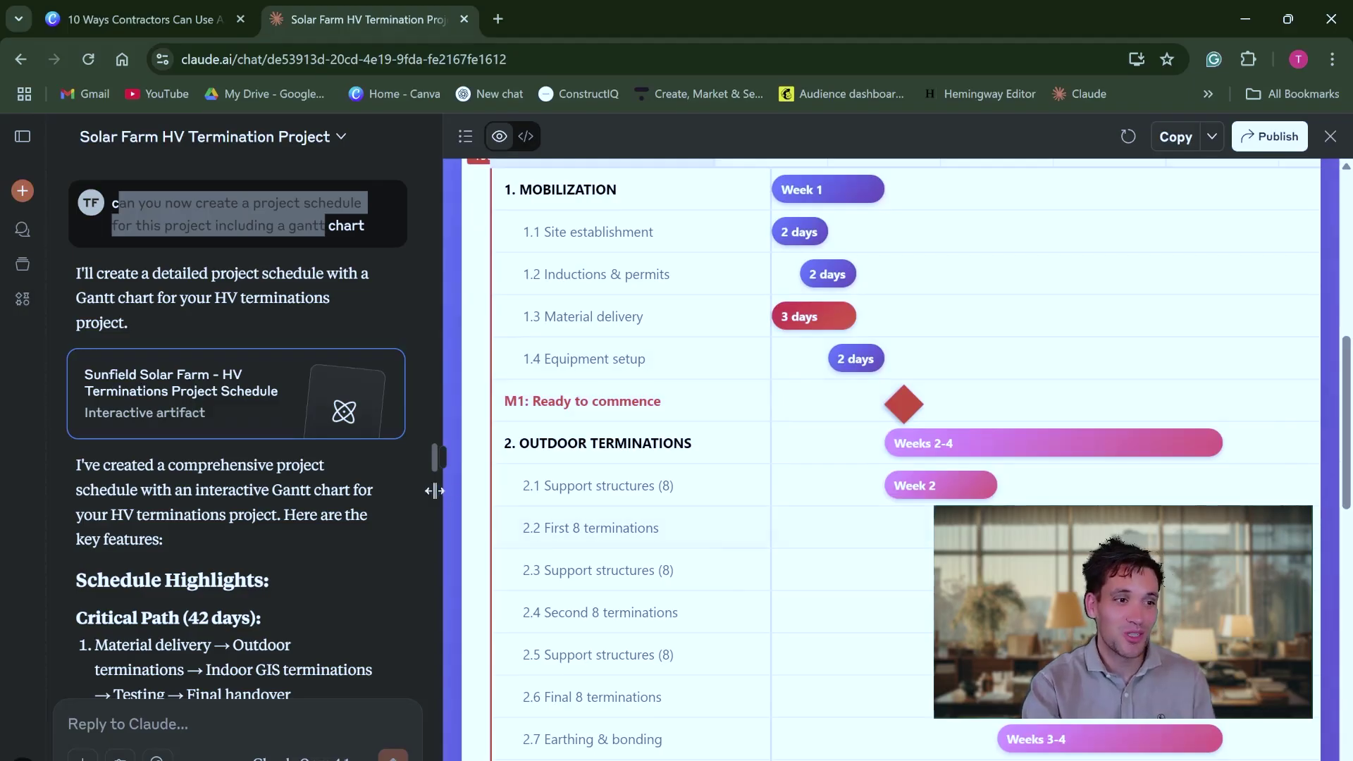
{"action": "left_click", "coordinate": [436, 456]}
{"action": "scroll", "coordinate": [885, 520], "scroll_direction": "up", "scroll_amount": 5}
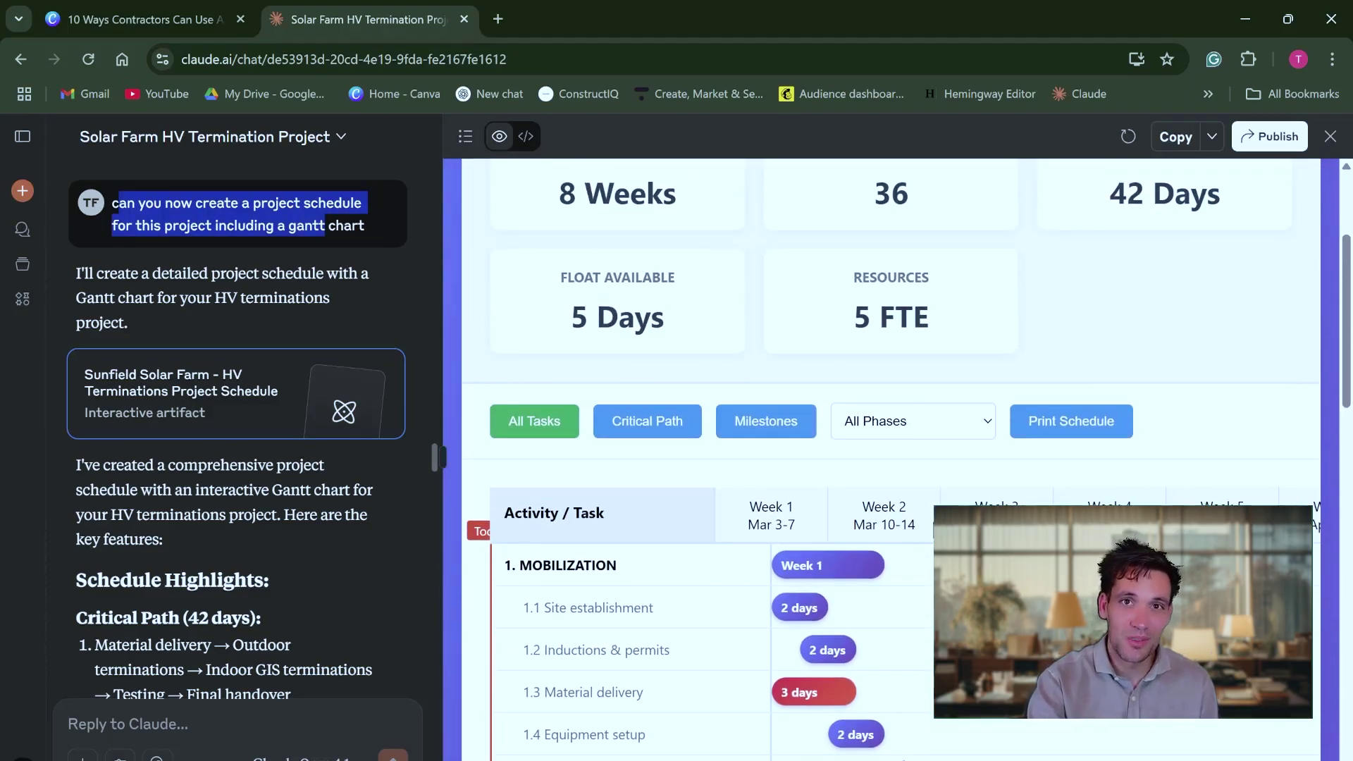
{"action": "scroll", "coordinate": [304, 485], "scroll_direction": "down", "scroll_amount": 13}
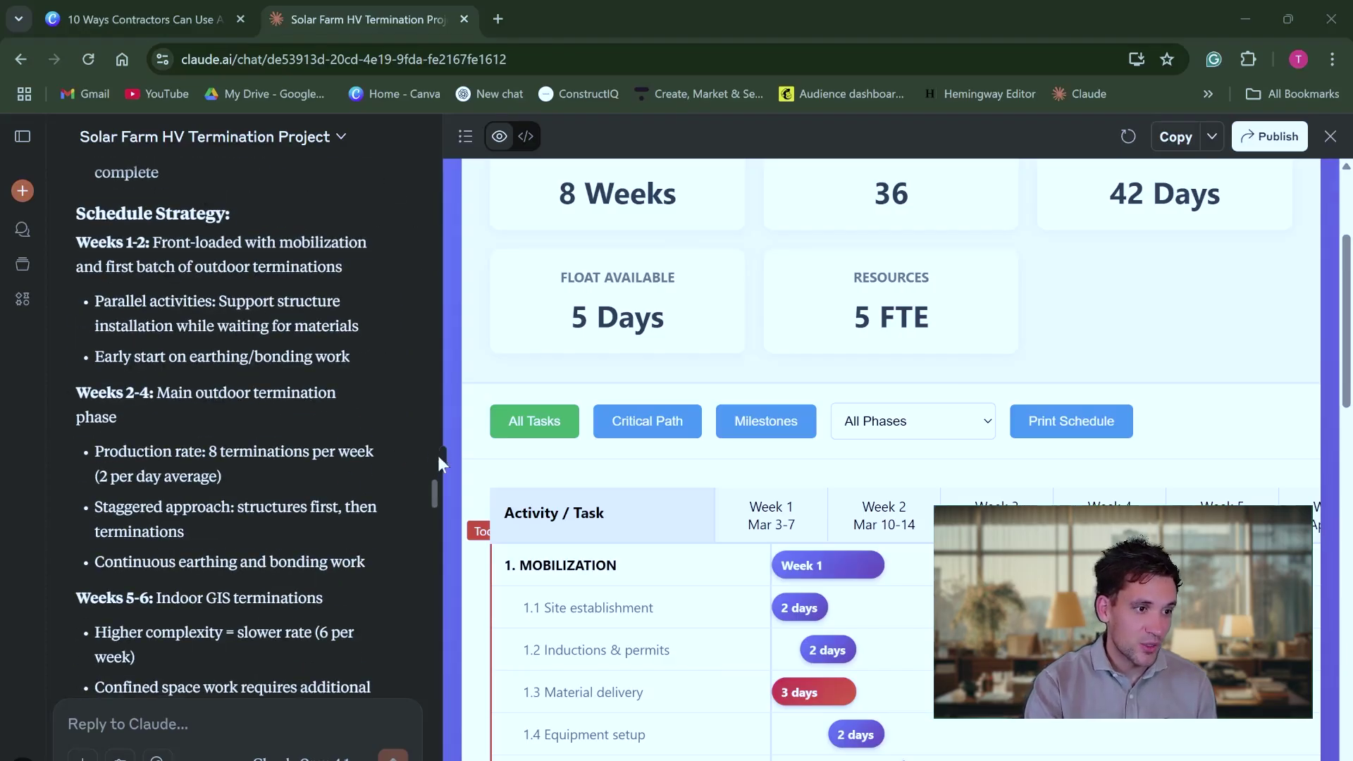
{"action": "left_click_drag", "start_coordinate": [440, 457], "coordinate": [557, 457]}
Scroll the chat to the reconciliation reply flagging labour underestimated by 100 hours (17%)
{"action": "scroll", "coordinate": [296, 423], "scroll_direction": "down", "scroll_amount": 10}
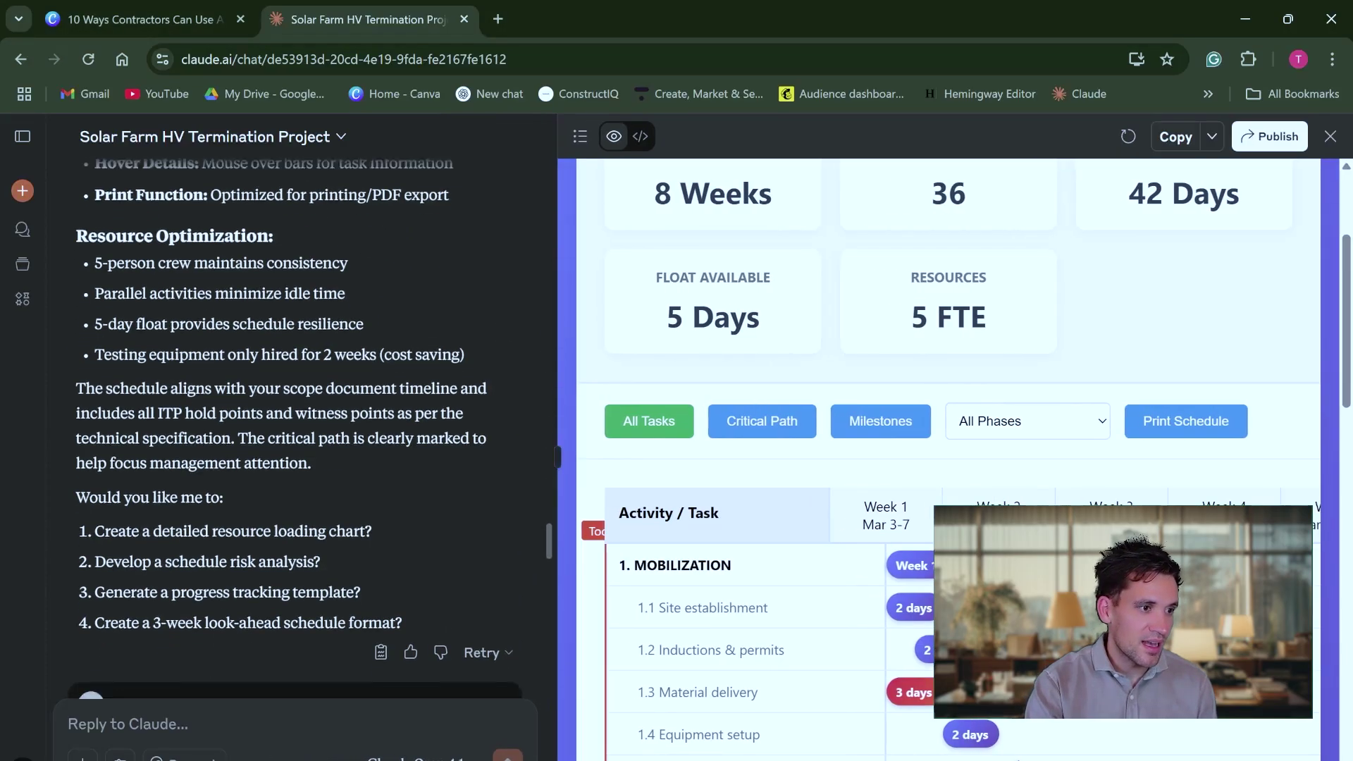
{"action": "scroll", "coordinate": [296, 423], "scroll_direction": "down", "scroll_amount": 6}
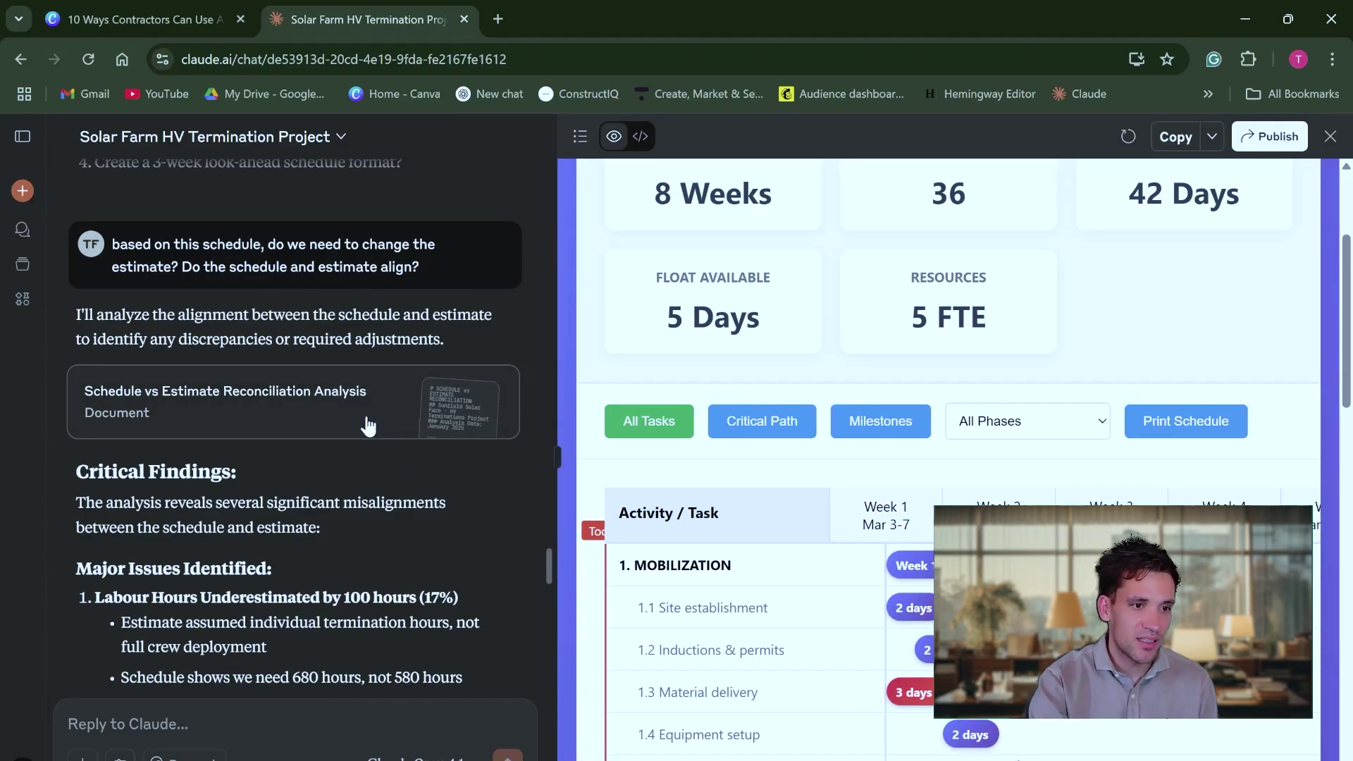
{"action": "scroll", "coordinate": [950, 491], "scroll_direction": "up", "scroll_amount": 3}
{"action": "scroll", "coordinate": [949, 492], "scroll_direction": "down", "scroll_amount": 3}
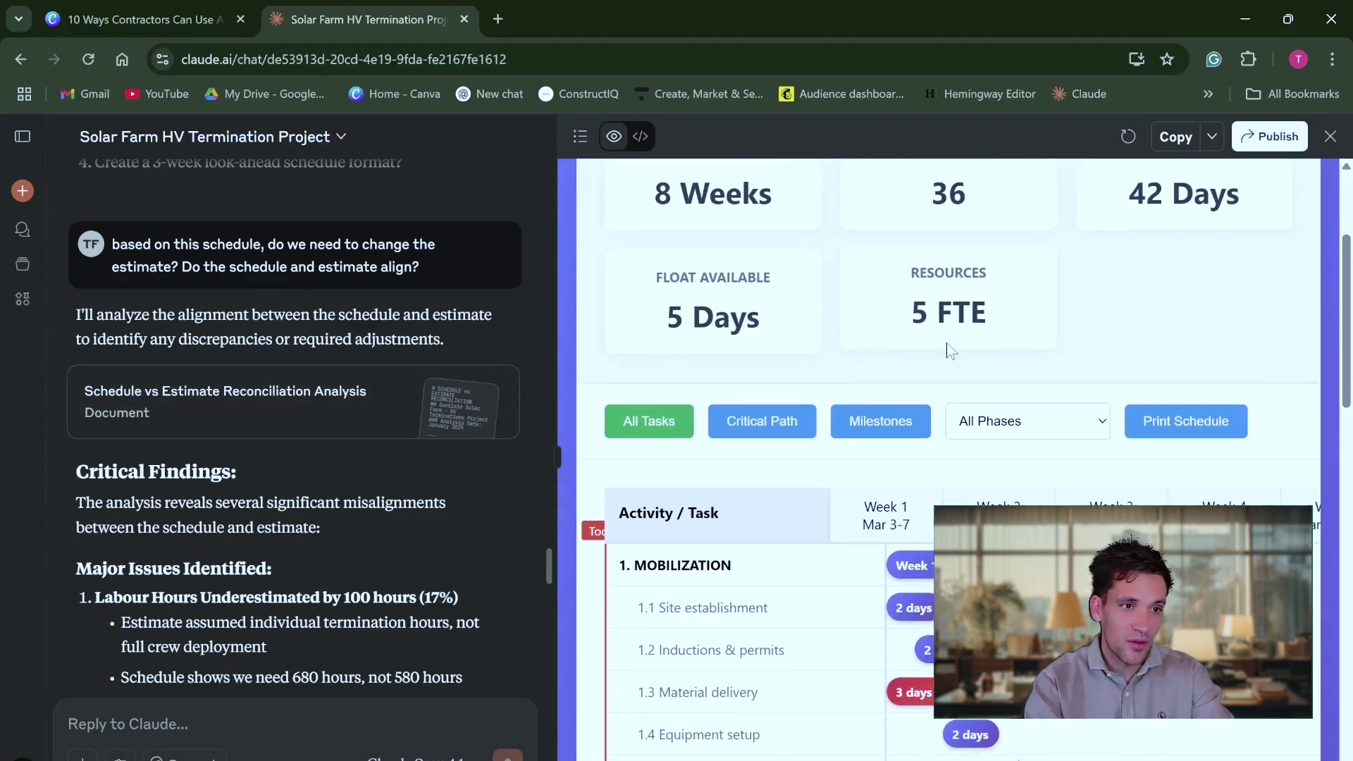
Open the Schedule vs Estimate Reconciliation Analysis and scroll through its findings
{"action": "left_click", "coordinate": [359, 401]}
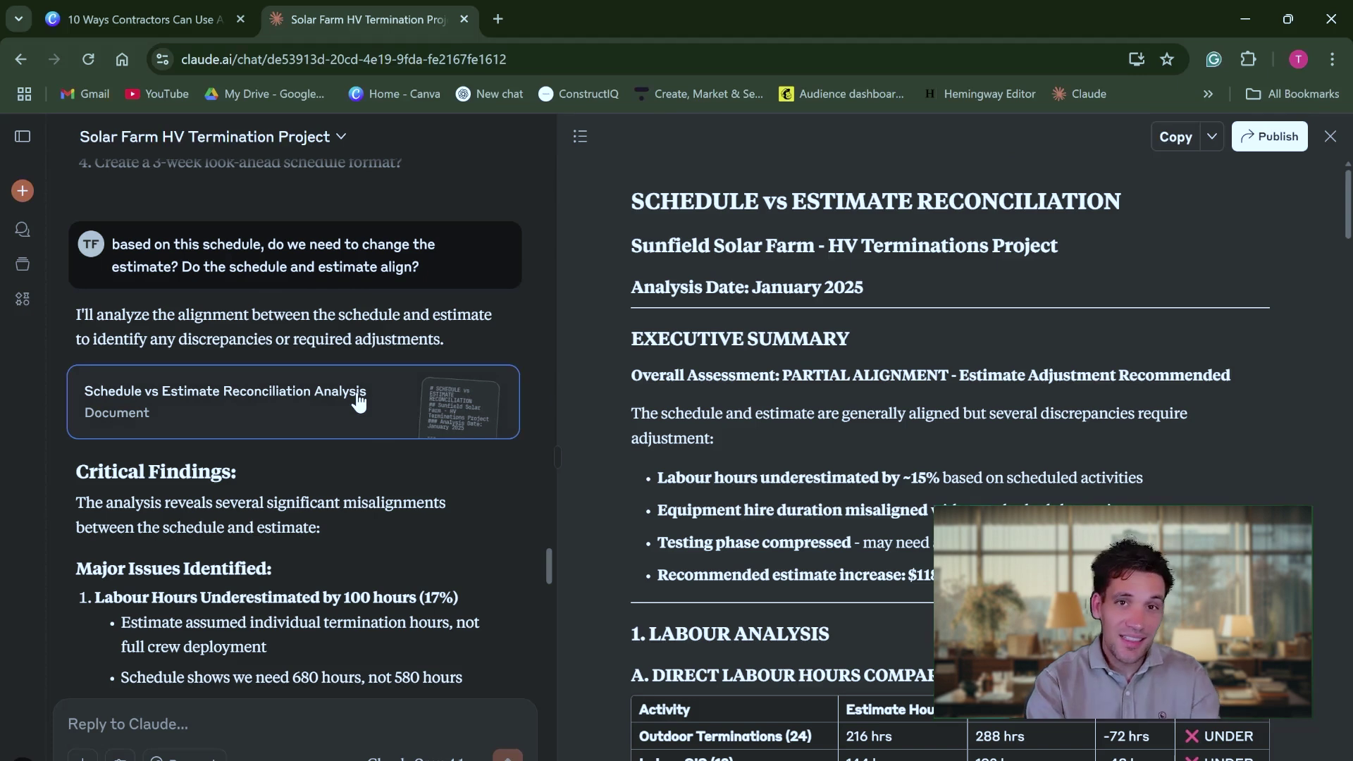
{"action": "scroll", "coordinate": [556, 513], "scroll_direction": "down", "scroll_amount": 2}
{"action": "scroll", "coordinate": [394, 562], "scroll_direction": "down", "scroll_amount": 1}
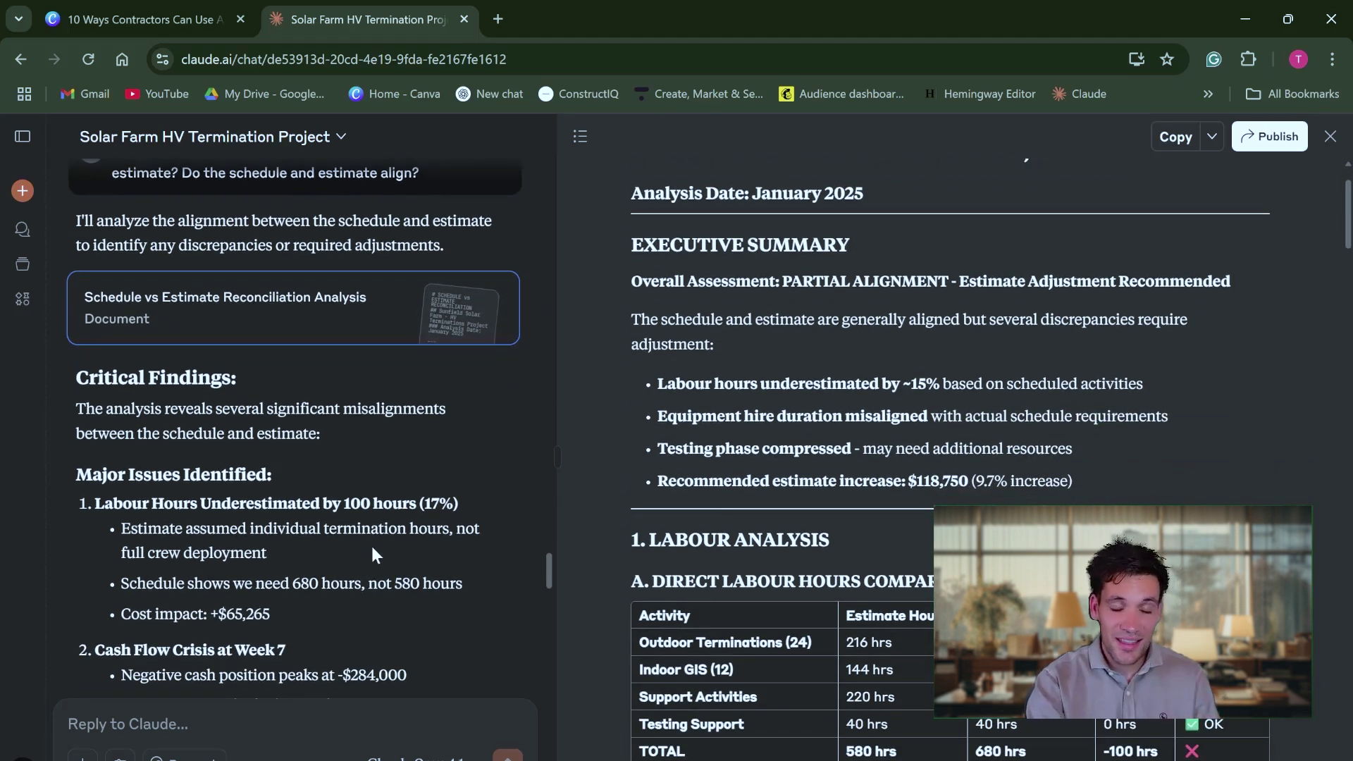
{"action": "scroll", "coordinate": [332, 514], "scroll_direction": "down", "scroll_amount": 1}
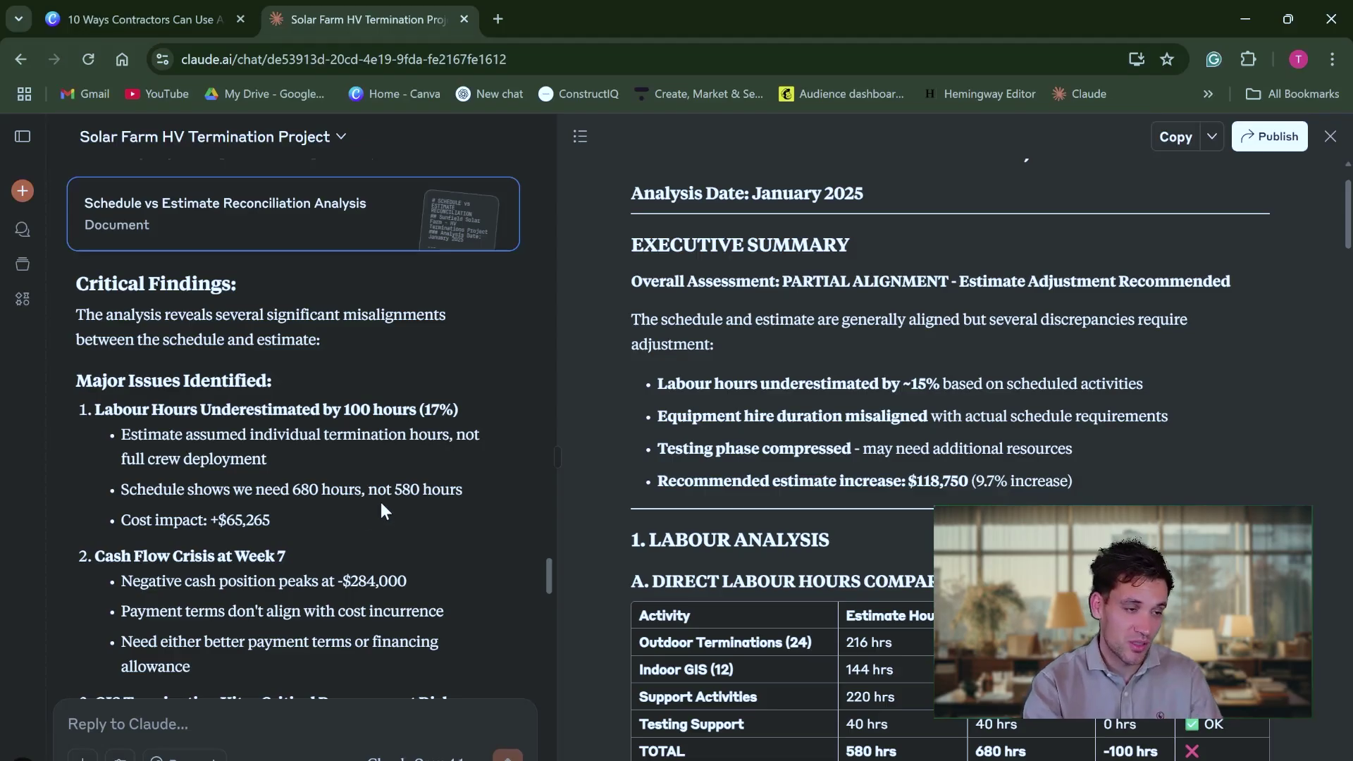
{"action": "scroll", "coordinate": [379, 504], "scroll_direction": "down", "scroll_amount": 1}
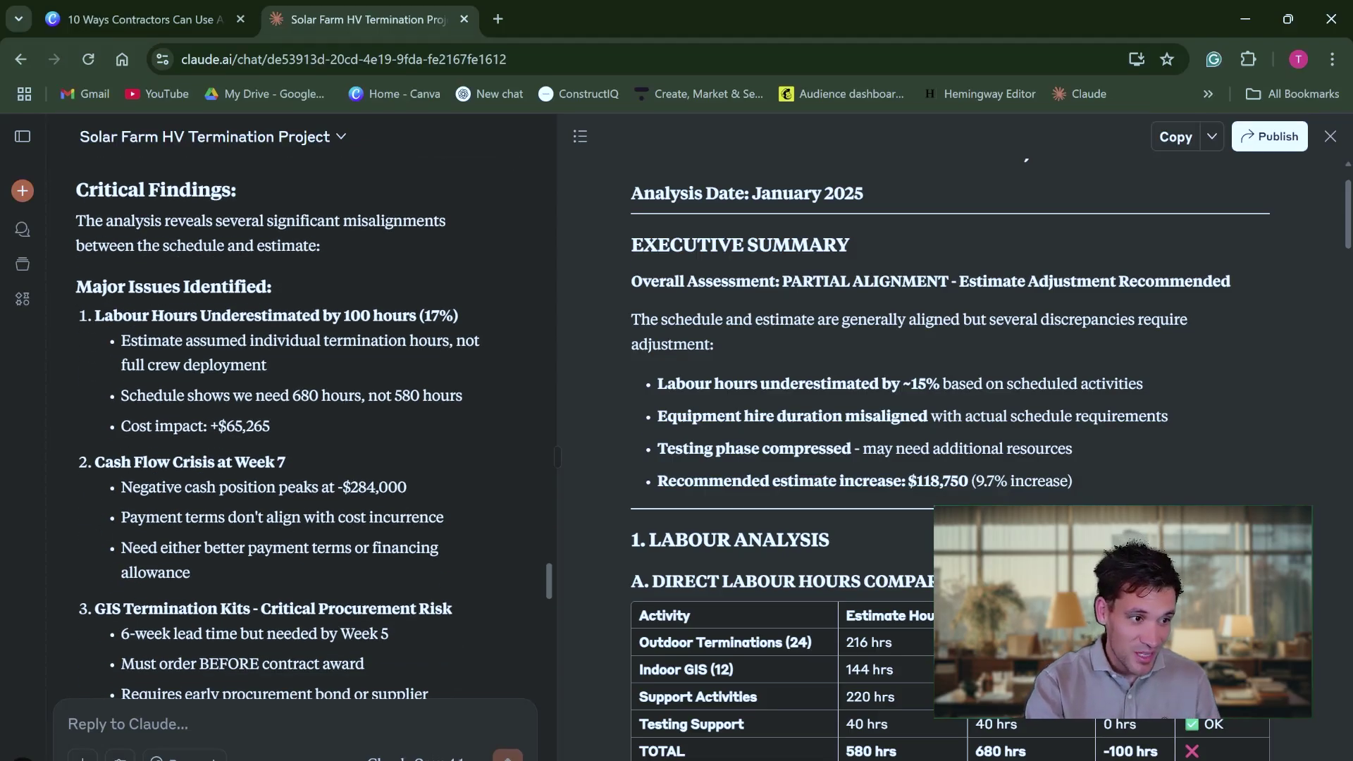
{"action": "scroll", "coordinate": [282, 458], "scroll_direction": "up", "scroll_amount": 3}
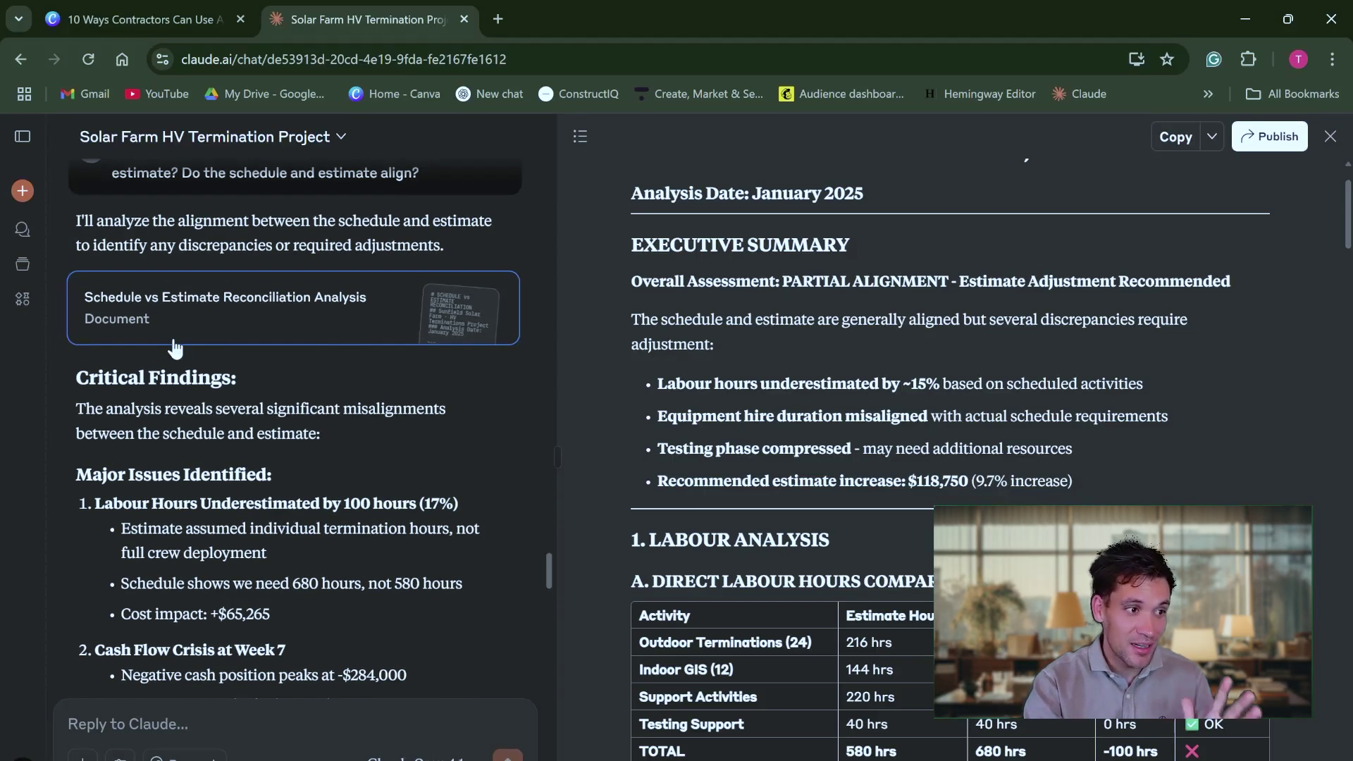
{"action": "scroll", "coordinate": [129, 268], "scroll_direction": "up", "scroll_amount": 2}
Scroll the chat to Recommended Actions, starting with revising the estimate to $1,342,105 (+9.7%)
{"action": "left_click_drag", "start_coordinate": [120, 337], "coordinate": [446, 377]}
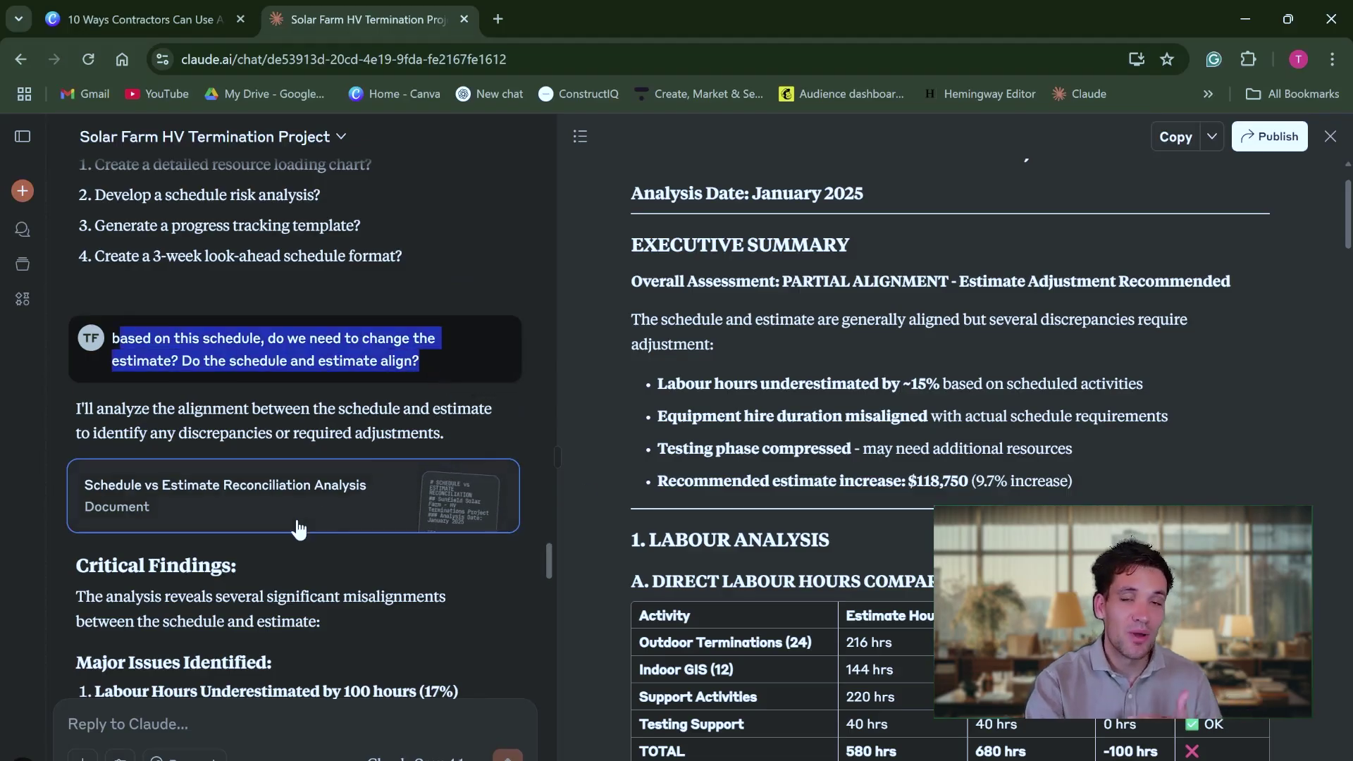
{"action": "scroll", "coordinate": [952, 458], "scroll_direction": "down", "scroll_amount": 2}
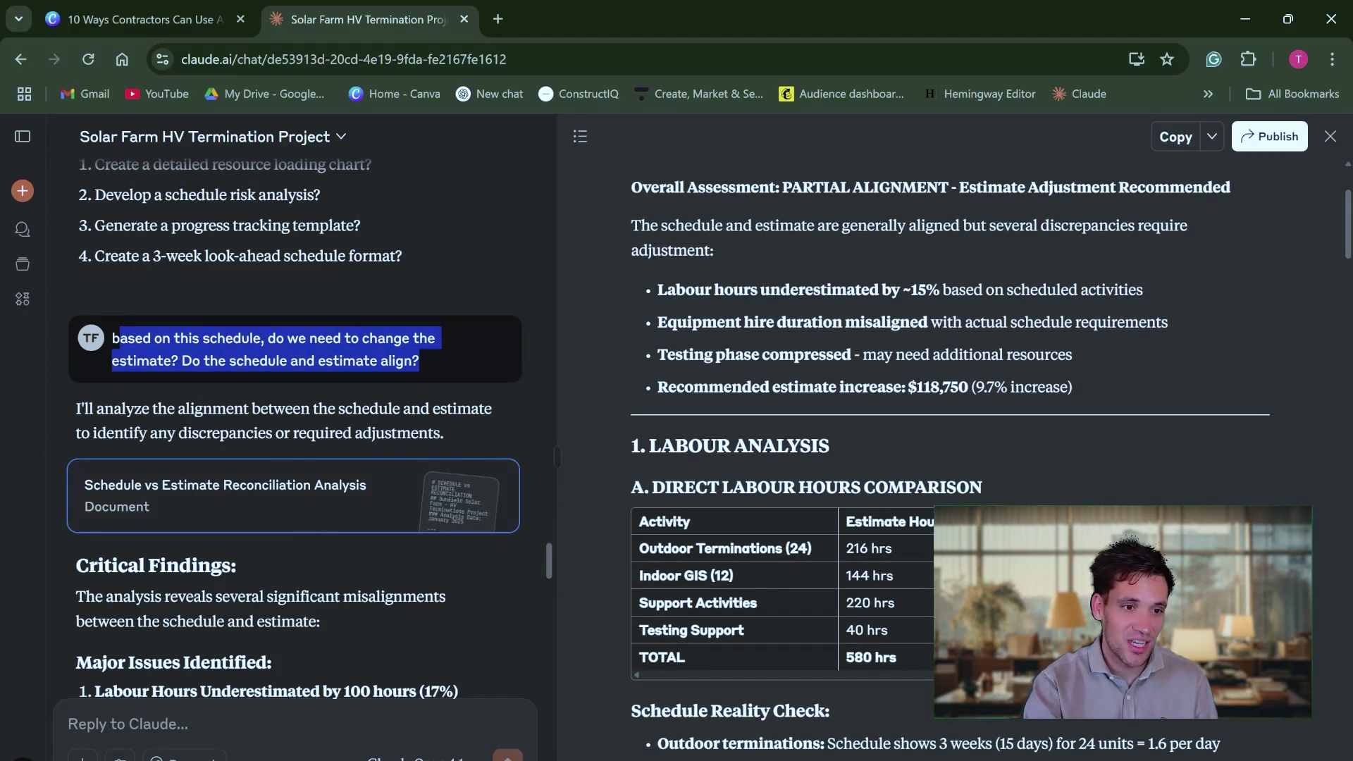
{"action": "scroll", "coordinate": [952, 459], "scroll_direction": "up", "scroll_amount": 1}
{"action": "scroll", "coordinate": [1008, 451], "scroll_direction": "up", "scroll_amount": 1}
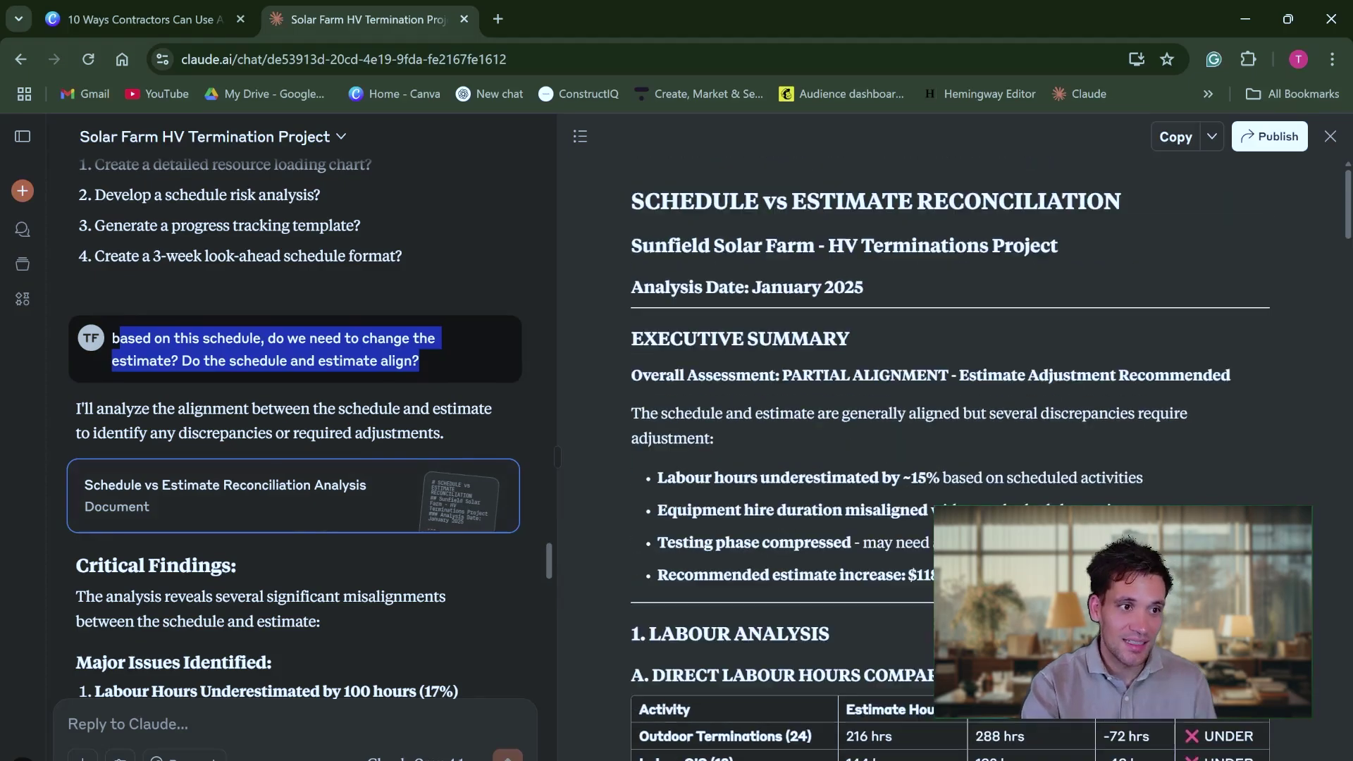
{"action": "scroll", "coordinate": [1008, 451], "scroll_direction": "down", "scroll_amount": 7}
{"action": "scroll", "coordinate": [1009, 454], "scroll_direction": "down", "scroll_amount": 3}
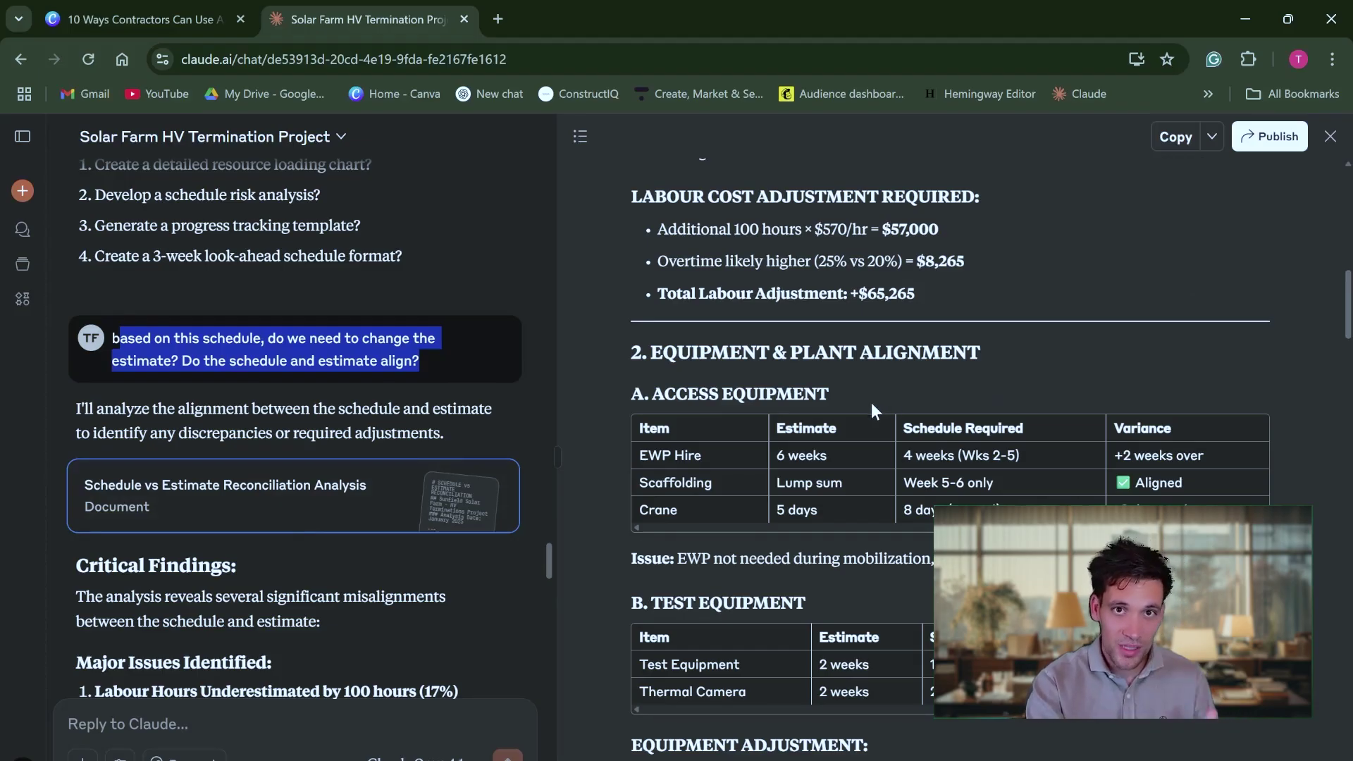
{"action": "scroll", "coordinate": [315, 473], "scroll_direction": "down", "scroll_amount": 4}
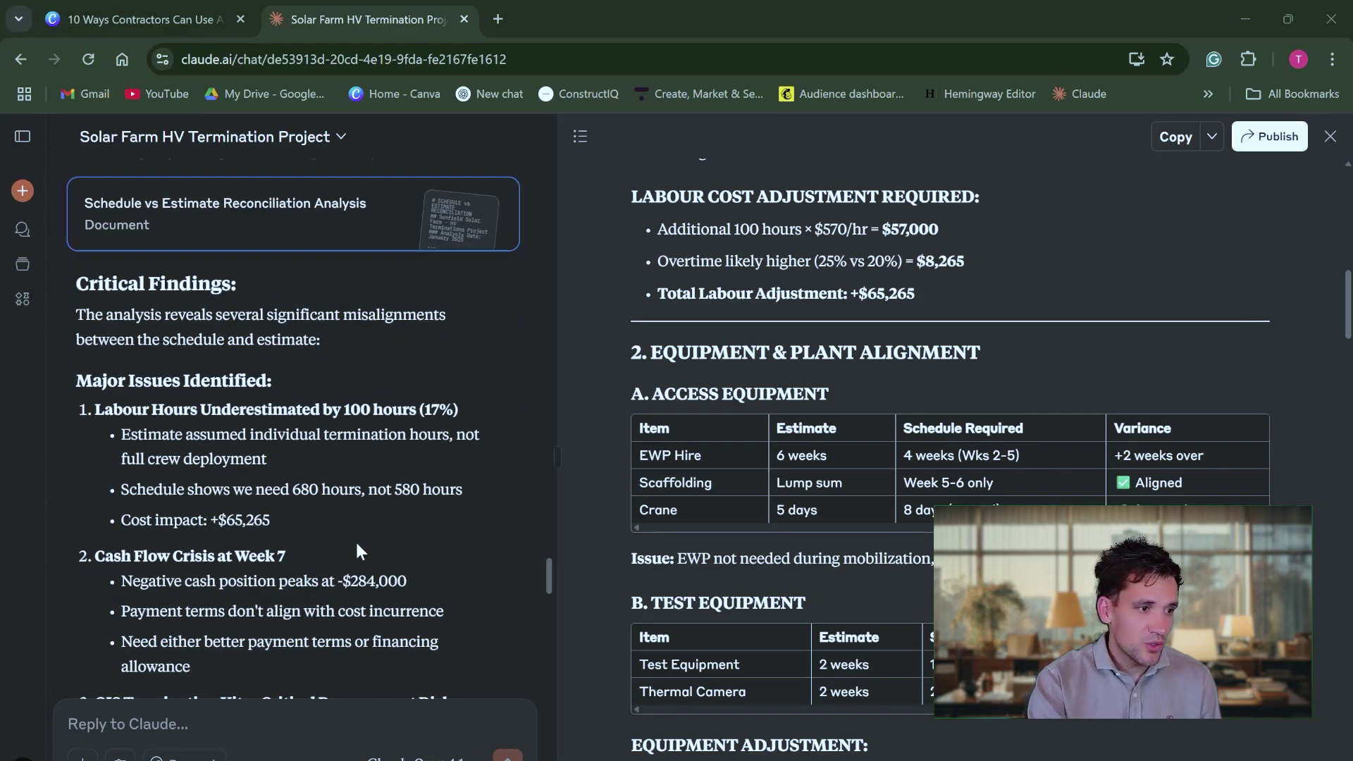
{"action": "scroll", "coordinate": [357, 550], "scroll_direction": "down", "scroll_amount": 5}
{"action": "left_click", "coordinate": [1330, 137]}
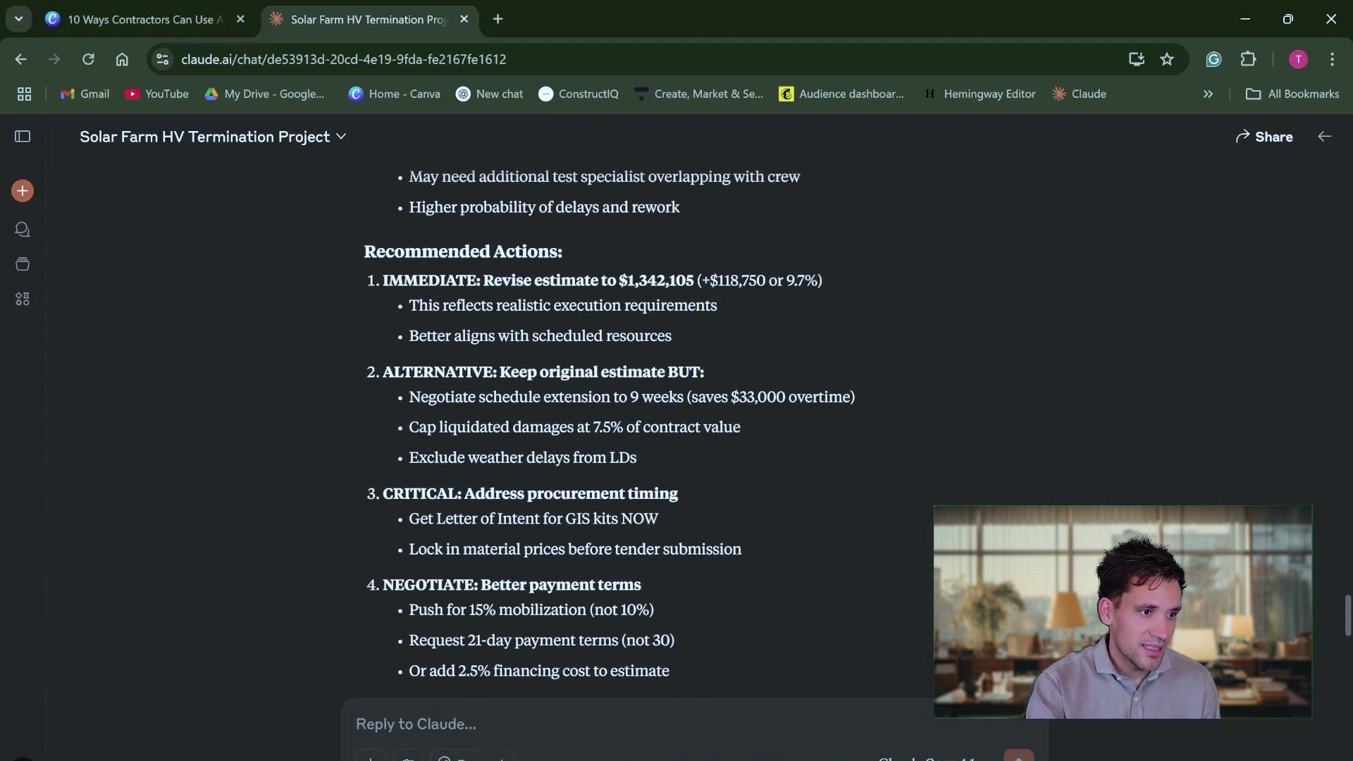
{"action": "scroll", "coordinate": [601, 465], "scroll_direction": "down", "scroll_amount": 3}
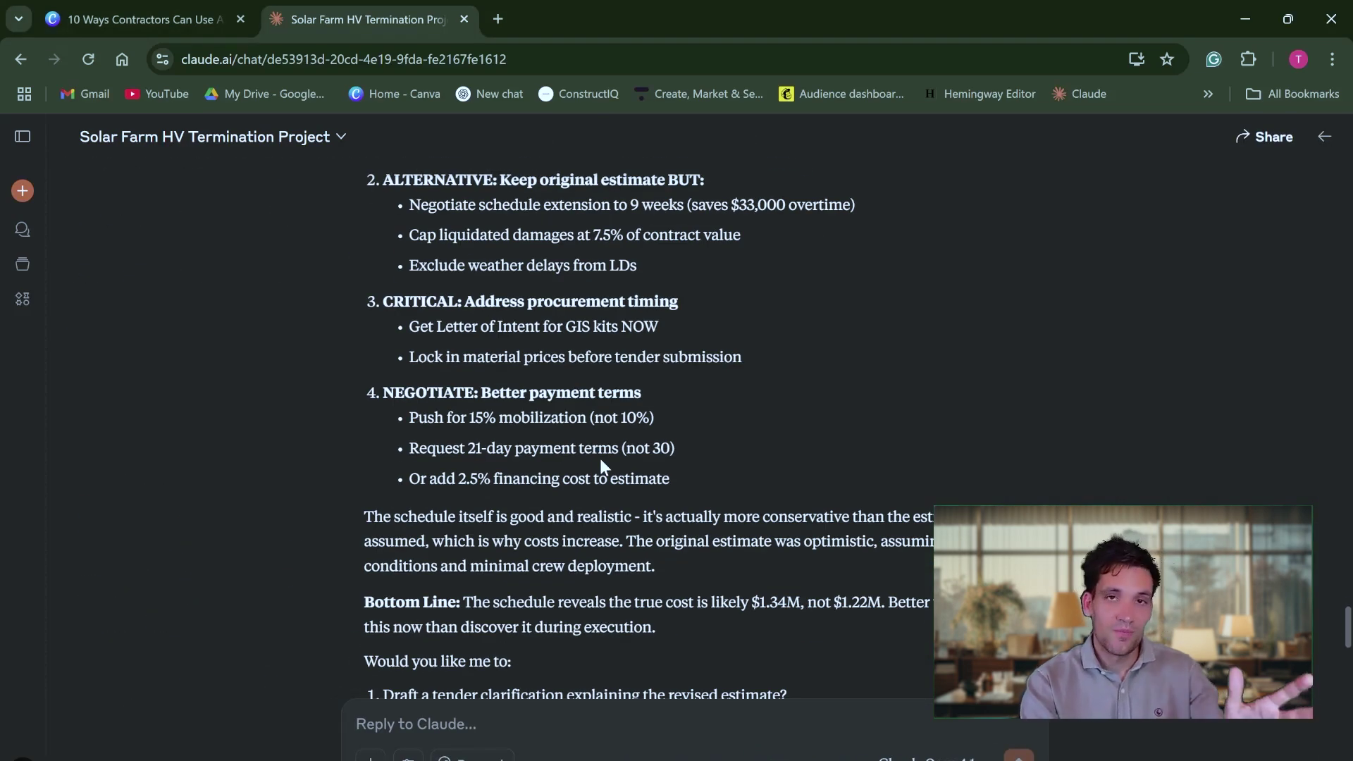
{"action": "scroll", "coordinate": [667, 420], "scroll_direction": "down", "scroll_amount": 6}
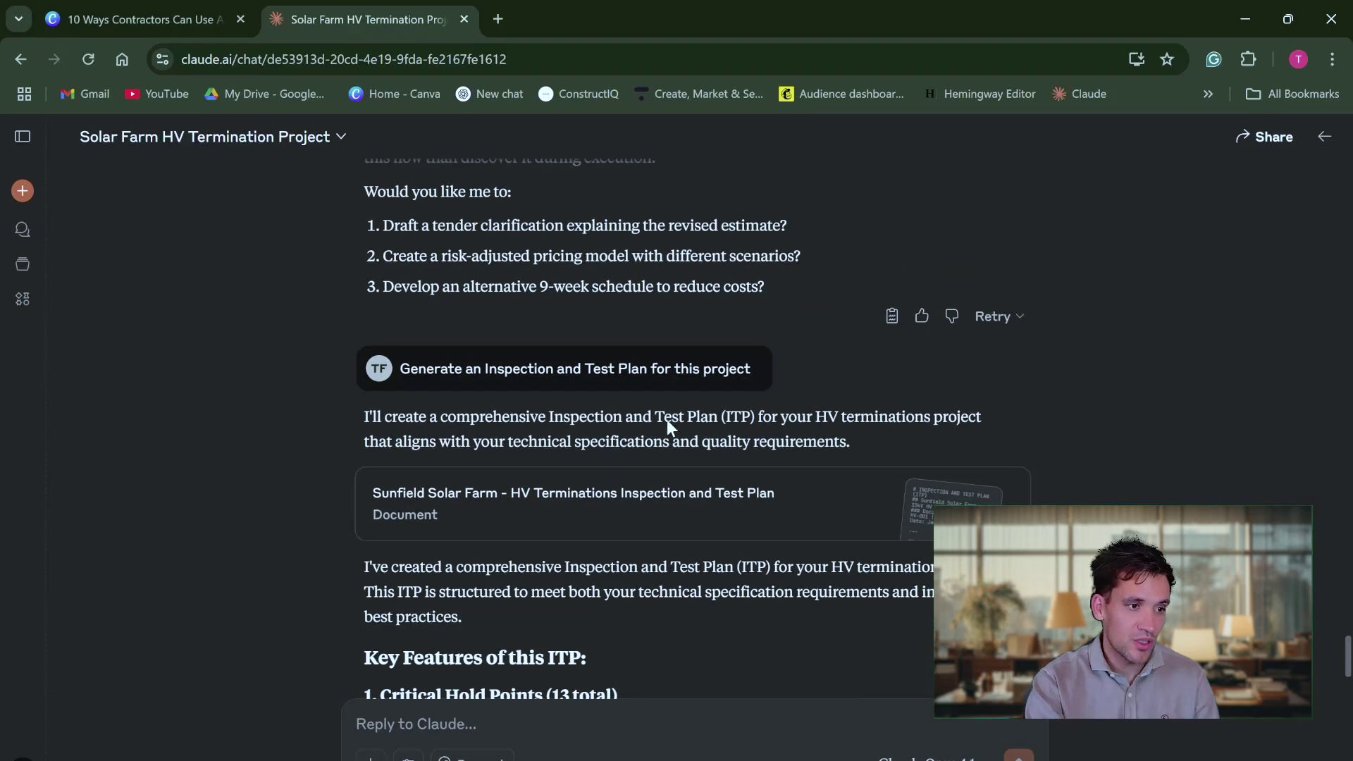
{"action": "scroll", "coordinate": [652, 426], "scroll_direction": "down", "scroll_amount": 1}
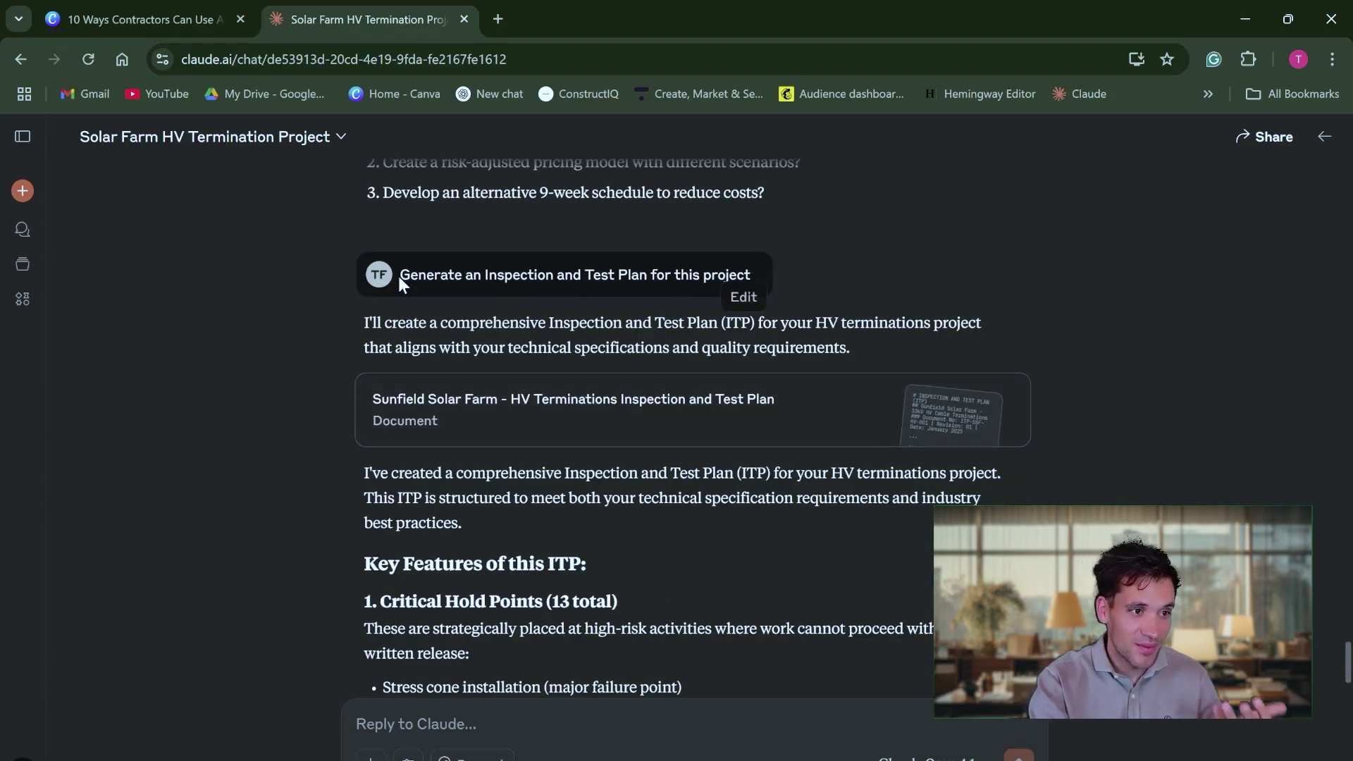
Open the Sunfield ITP and review its termination hold/witness points and Earthing & Bonding checks
{"action": "left_click", "coordinate": [649, 403]}
{"action": "scroll", "coordinate": [1051, 446], "scroll_direction": "up", "scroll_amount": 10}
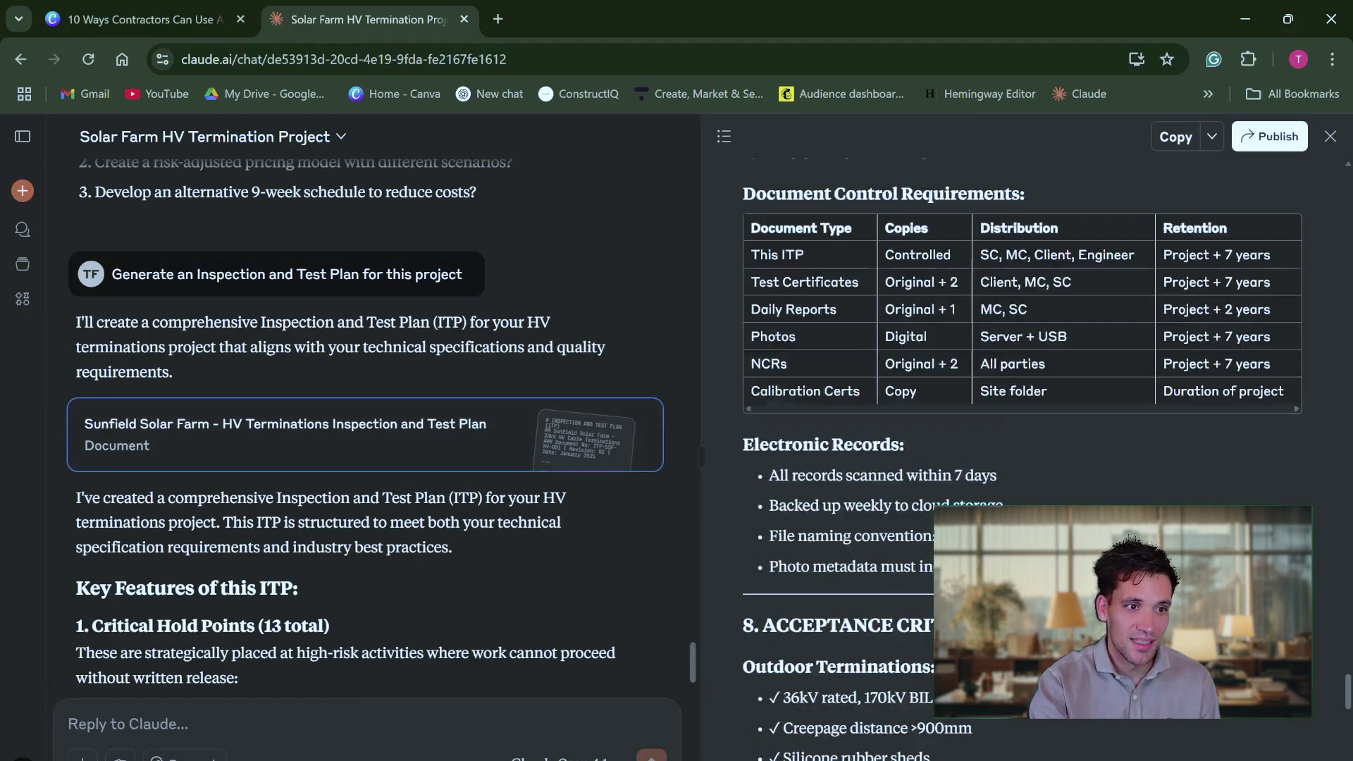
{"action": "scroll", "coordinate": [1022, 458], "scroll_direction": "up", "scroll_amount": 15}
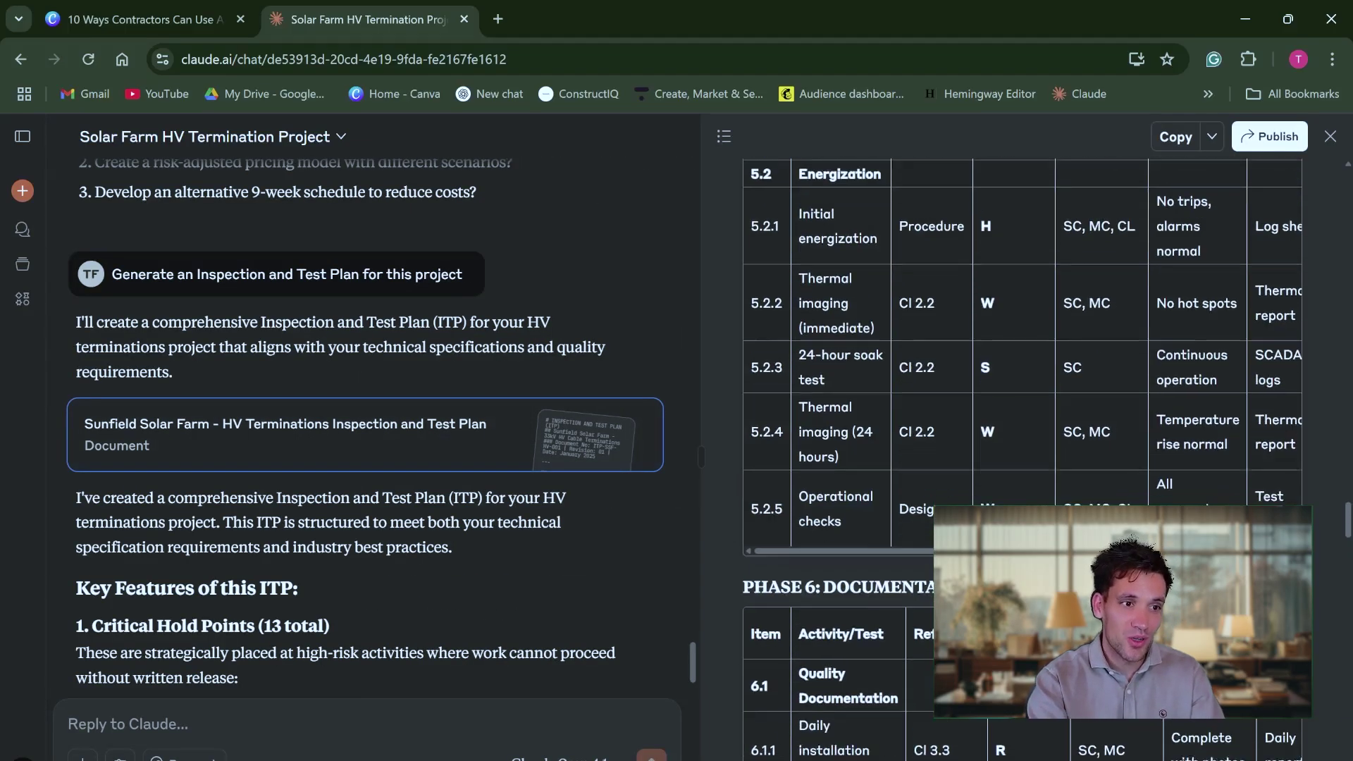
{"action": "scroll", "coordinate": [1022, 352], "scroll_direction": "up", "scroll_amount": 5}
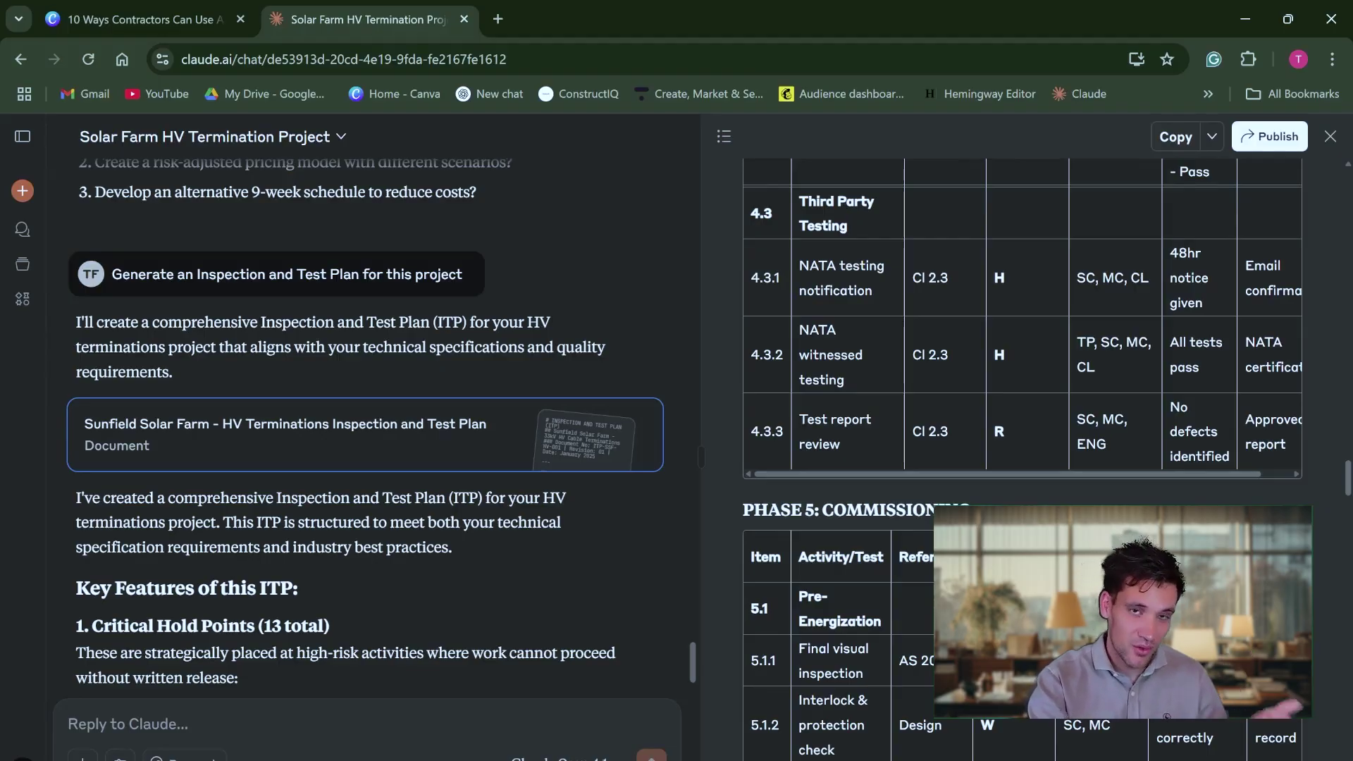
{"action": "scroll", "coordinate": [1022, 458], "scroll_direction": "down", "scroll_amount": 3}
{"action": "scroll", "coordinate": [1022, 458], "scroll_direction": "up", "scroll_amount": 12}
{"action": "scroll", "coordinate": [1022, 458], "scroll_direction": "up", "scroll_amount": 1}
{"action": "scroll", "coordinate": [1022, 458], "scroll_direction": "up", "scroll_amount": 5}
{"action": "scroll", "coordinate": [1022, 458], "scroll_direction": "up", "scroll_amount": 8}
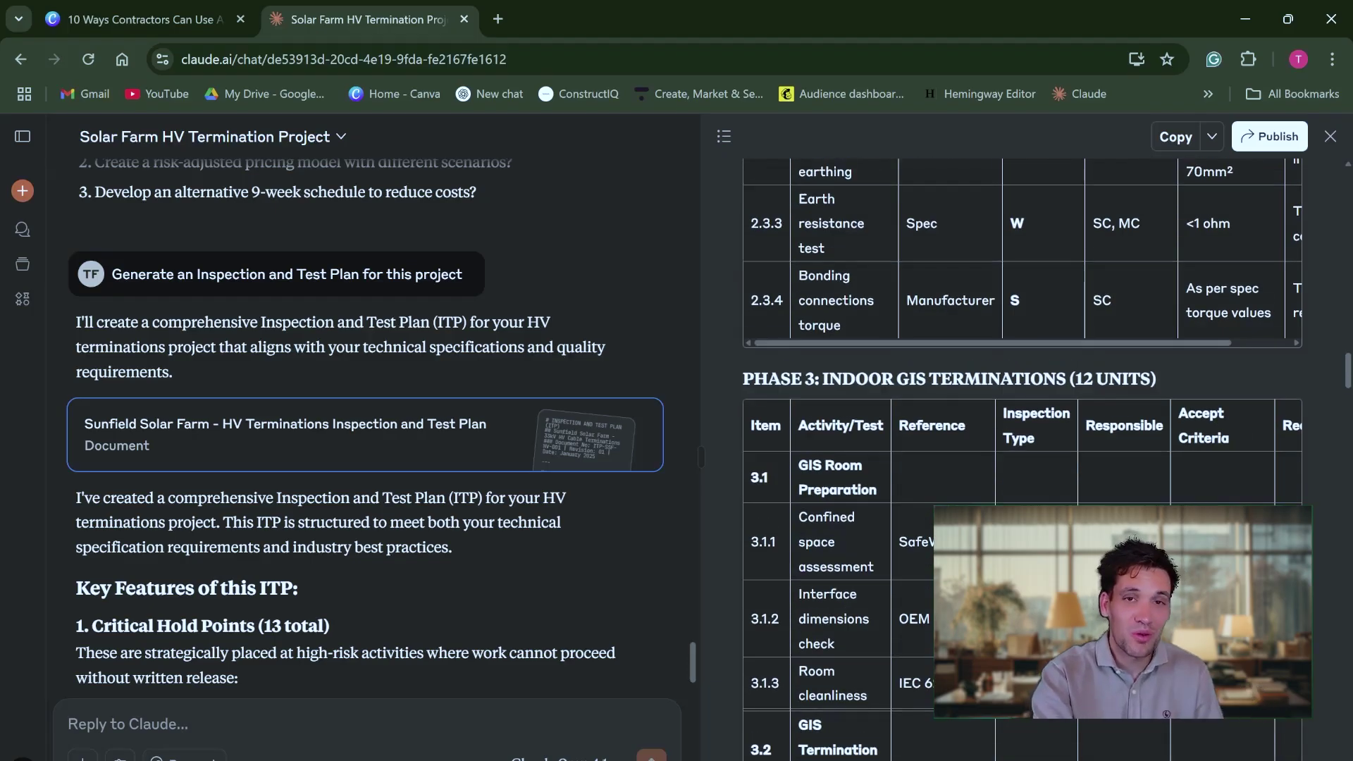
{"action": "scroll", "coordinate": [1022, 459], "scroll_direction": "up", "scroll_amount": 7}
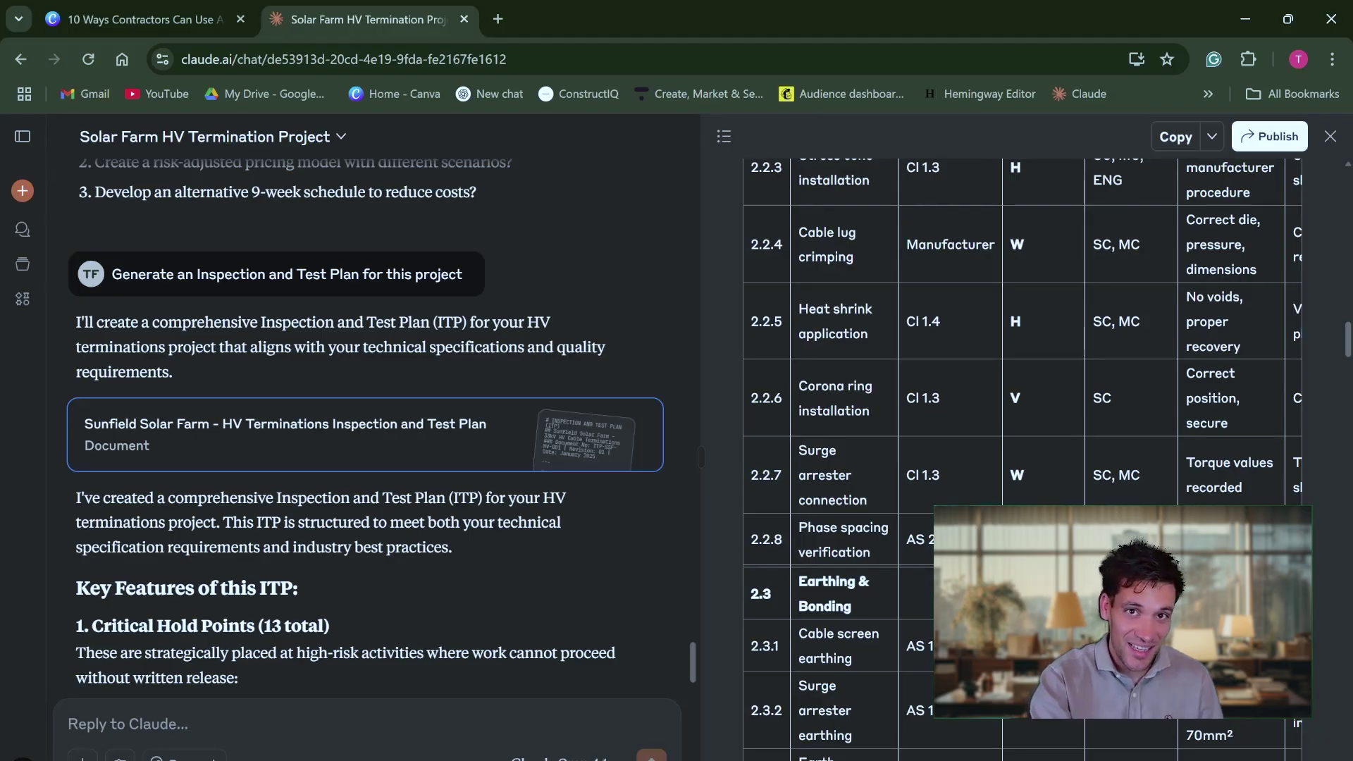